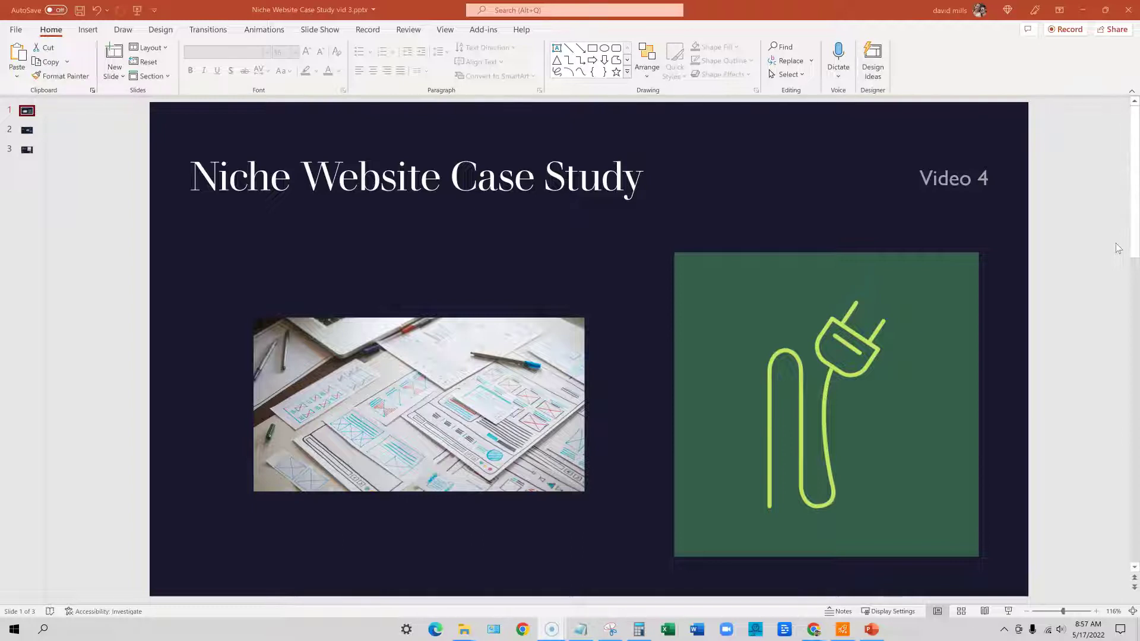
Go to the keyword-research Agenda slide, then switch to the Ziteboard wireframe sketch in Chrome
left_click(28, 132)
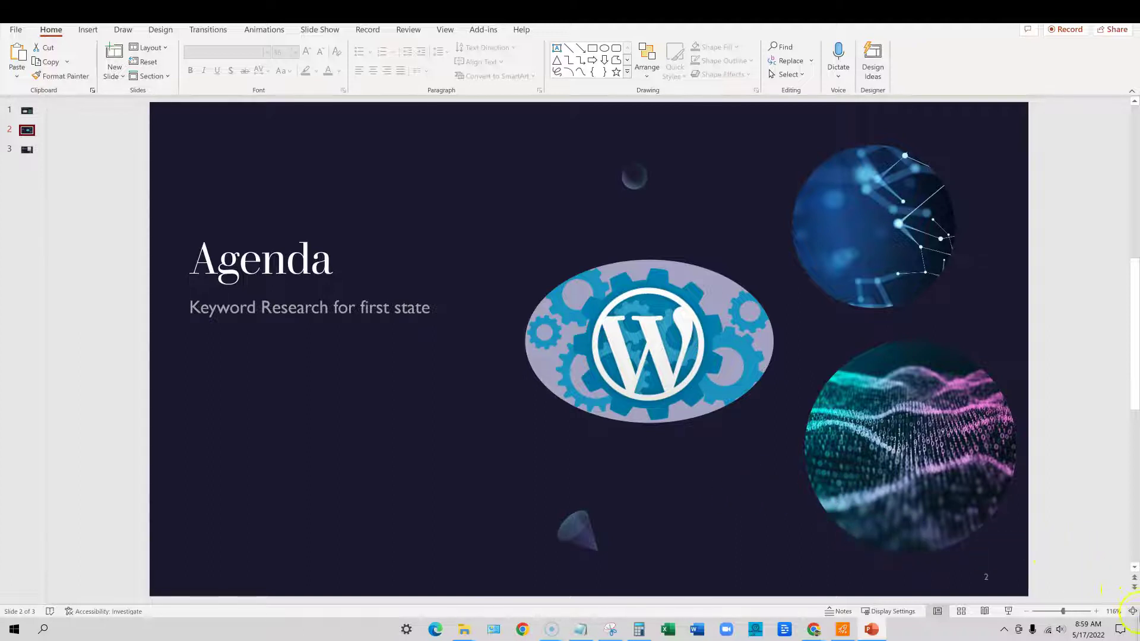
key("alt+Tab")
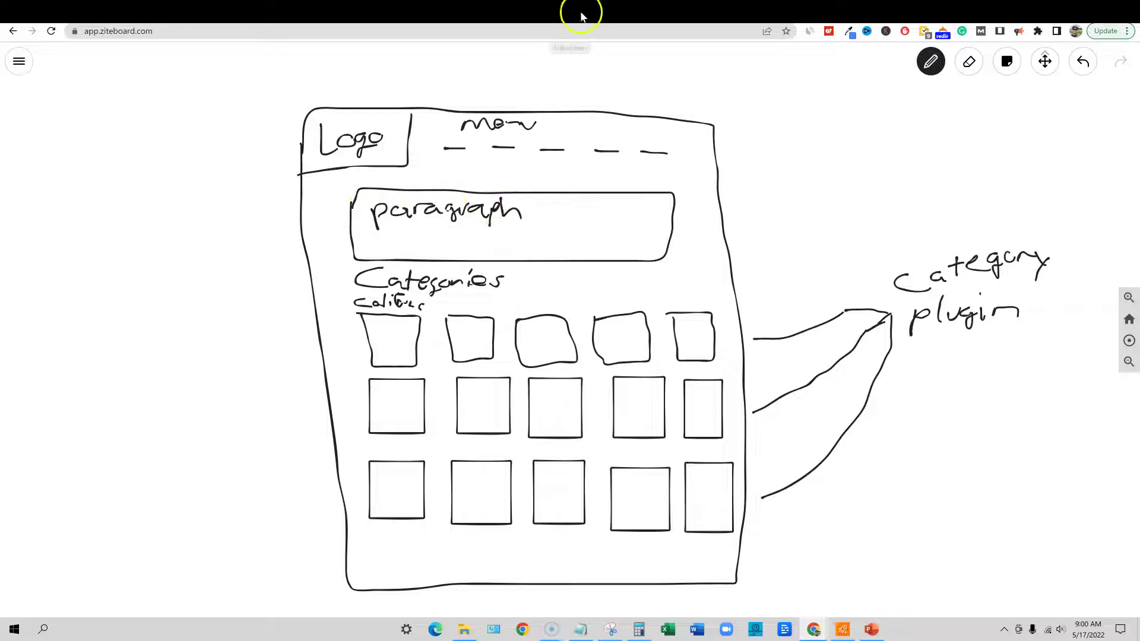
Switch to the Auto Detailing Report website and scroll through its home page
left_click(962, 15)
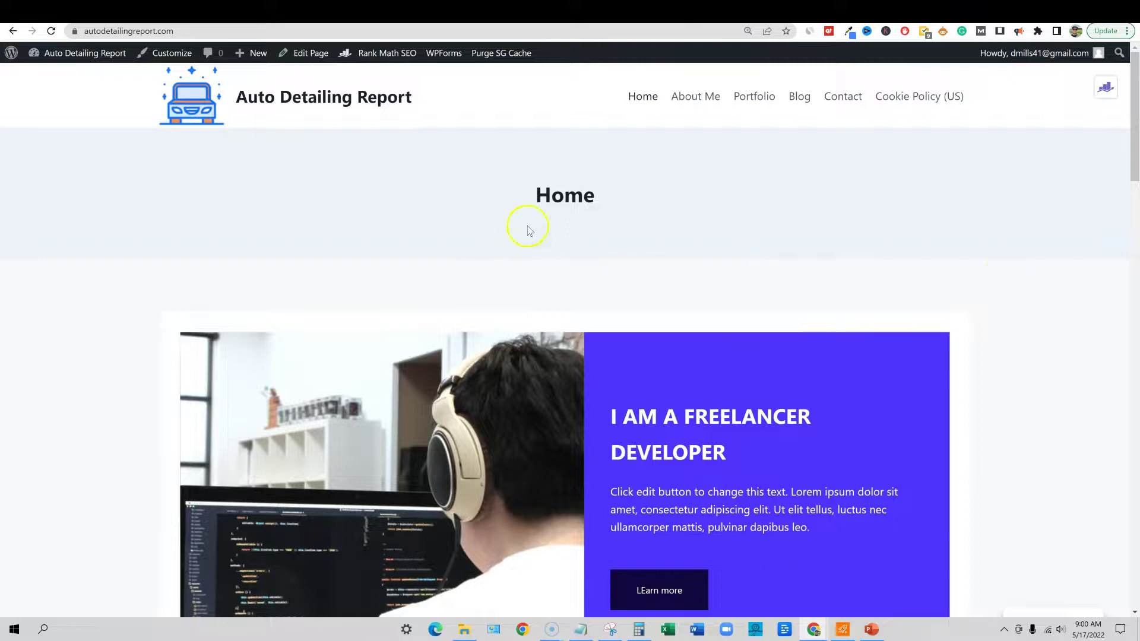
scroll(827, 585, "down", 20)
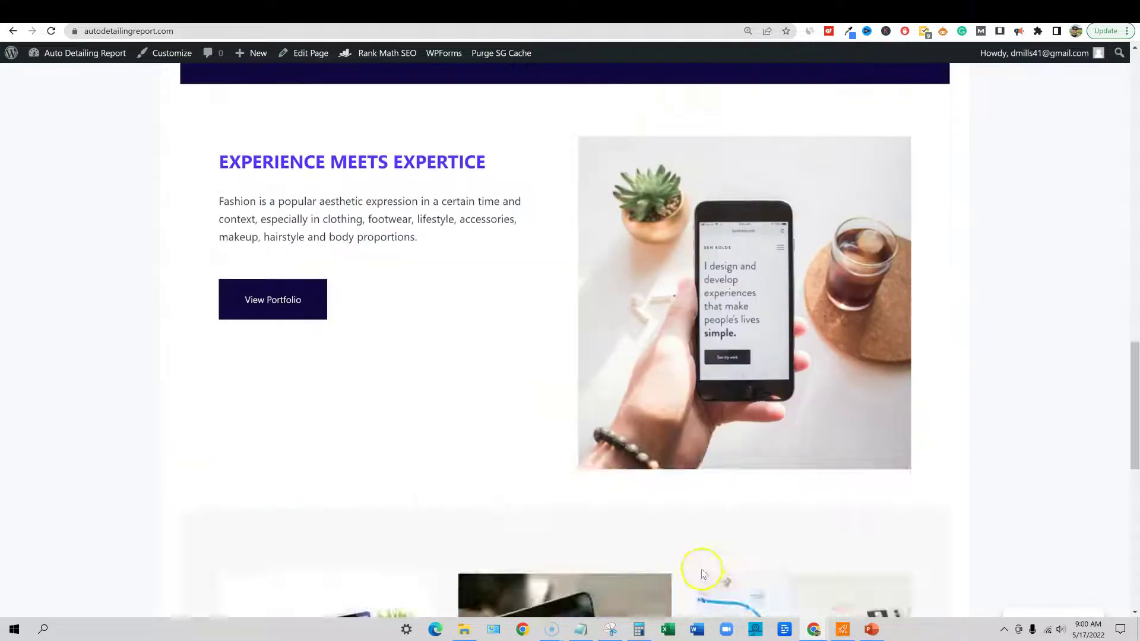
scroll(701, 573, "up", 20)
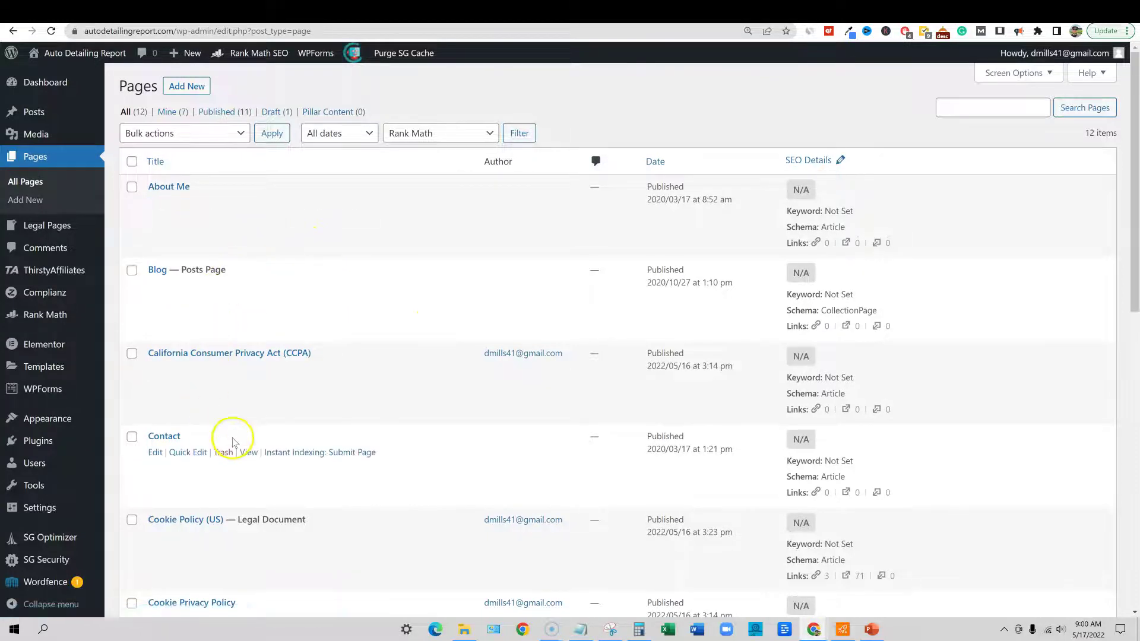
Find the draft Test Homepage in the Pages list and preview it
scroll(232, 438, "down", 9)
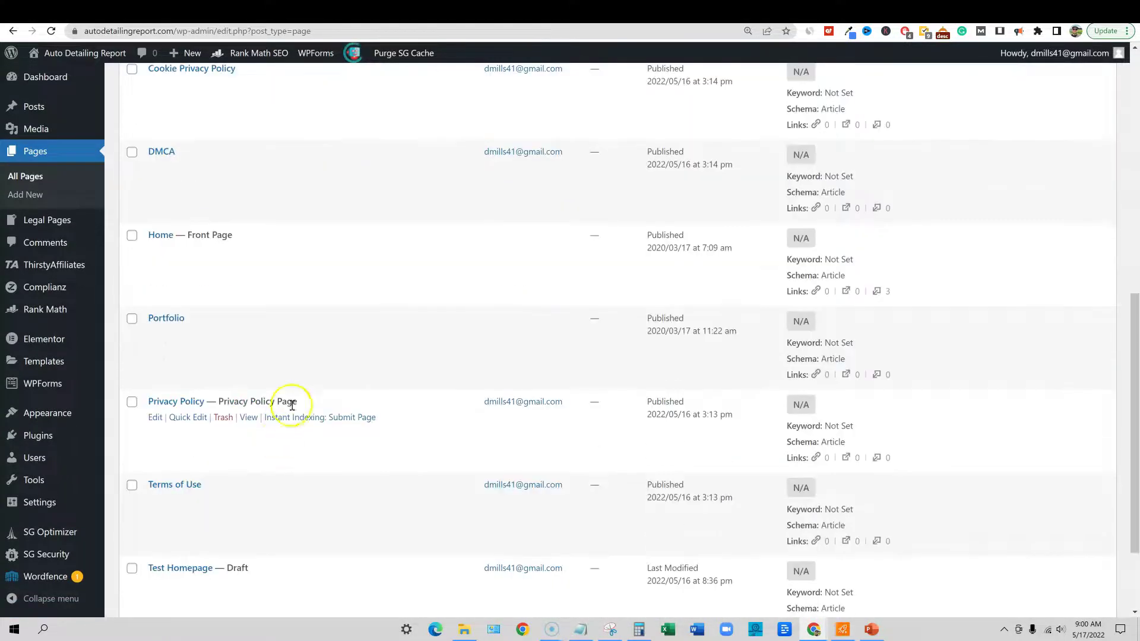
scroll(304, 401, "down", 2)
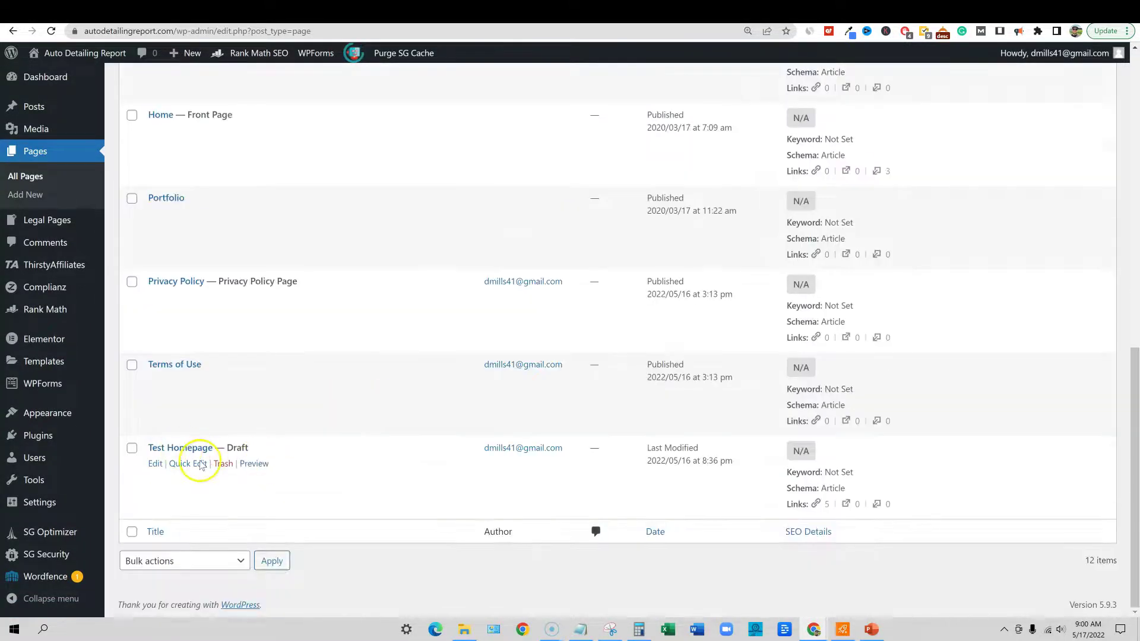
left_click(255, 464)
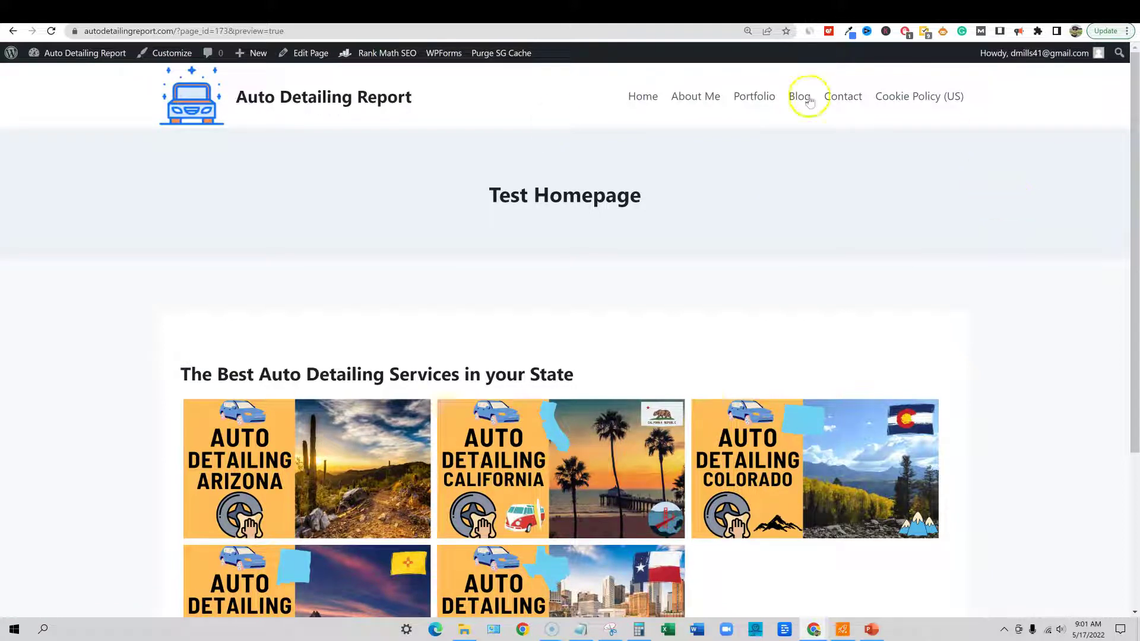
Scroll the preview's state category image grid, pointing out the California image
scroll(862, 231, "down", 1)
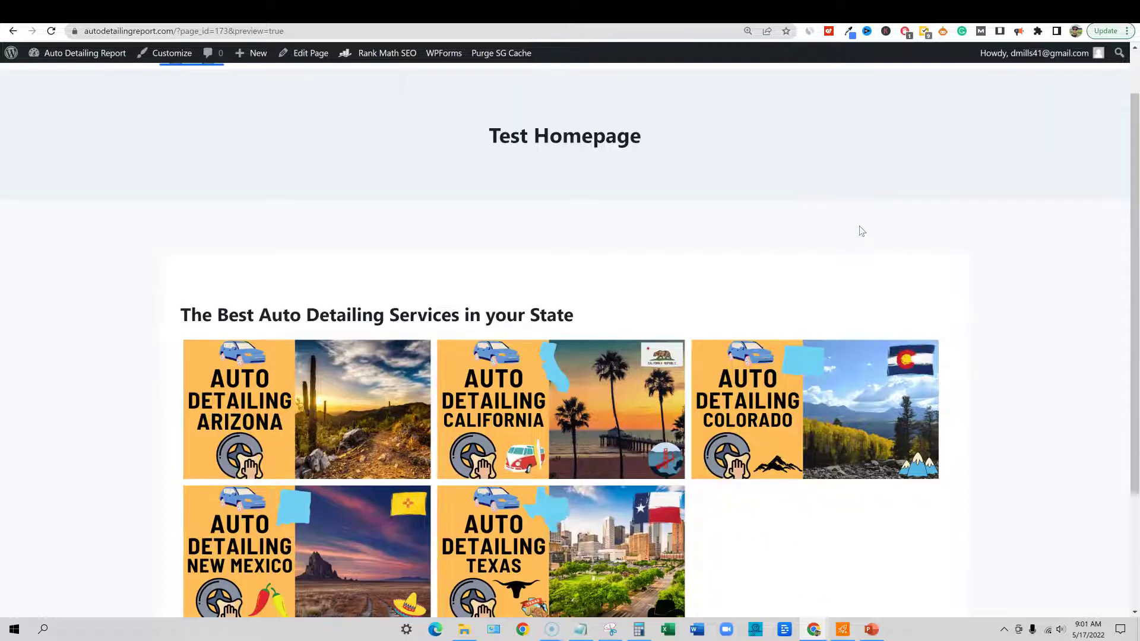
scroll(860, 229, "down", 2)
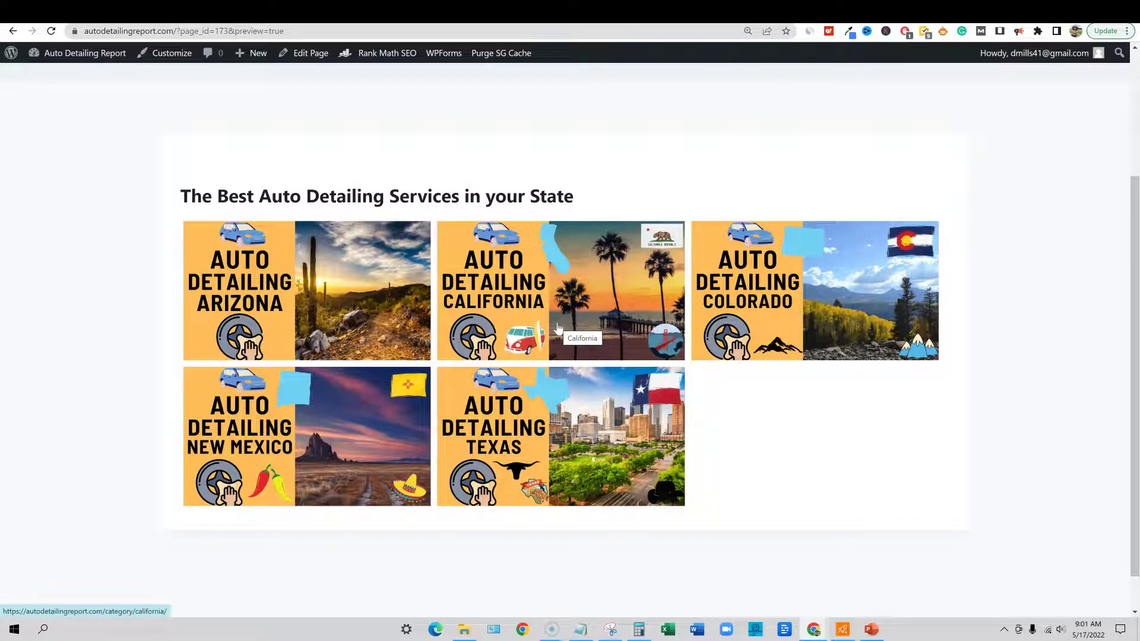
left_click(532, 286)
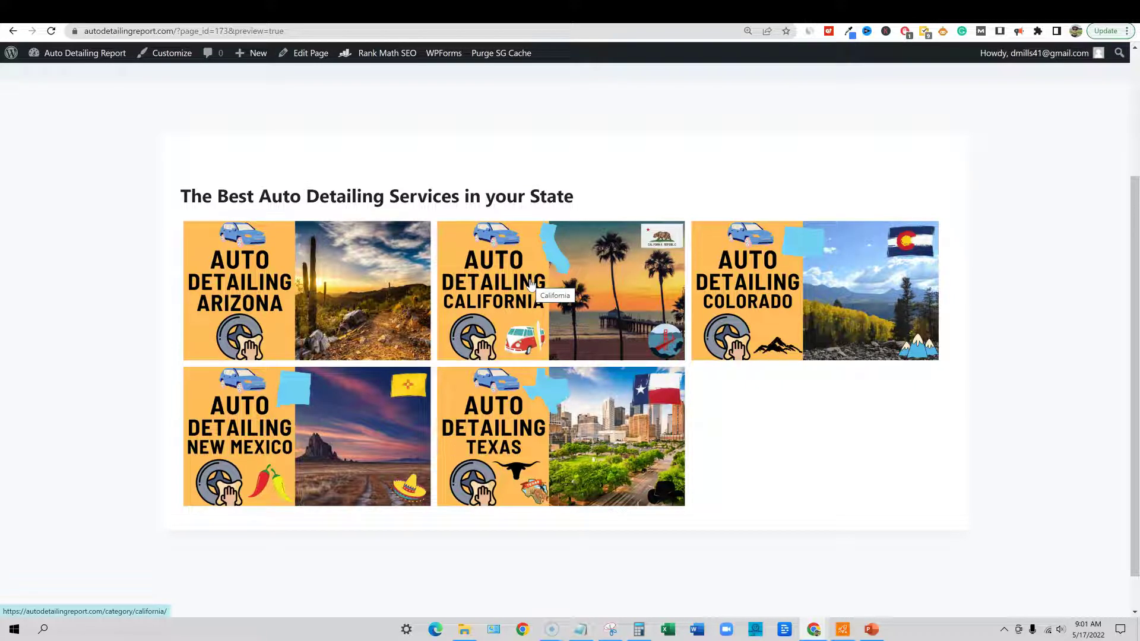
scroll(592, 377, "up", 3)
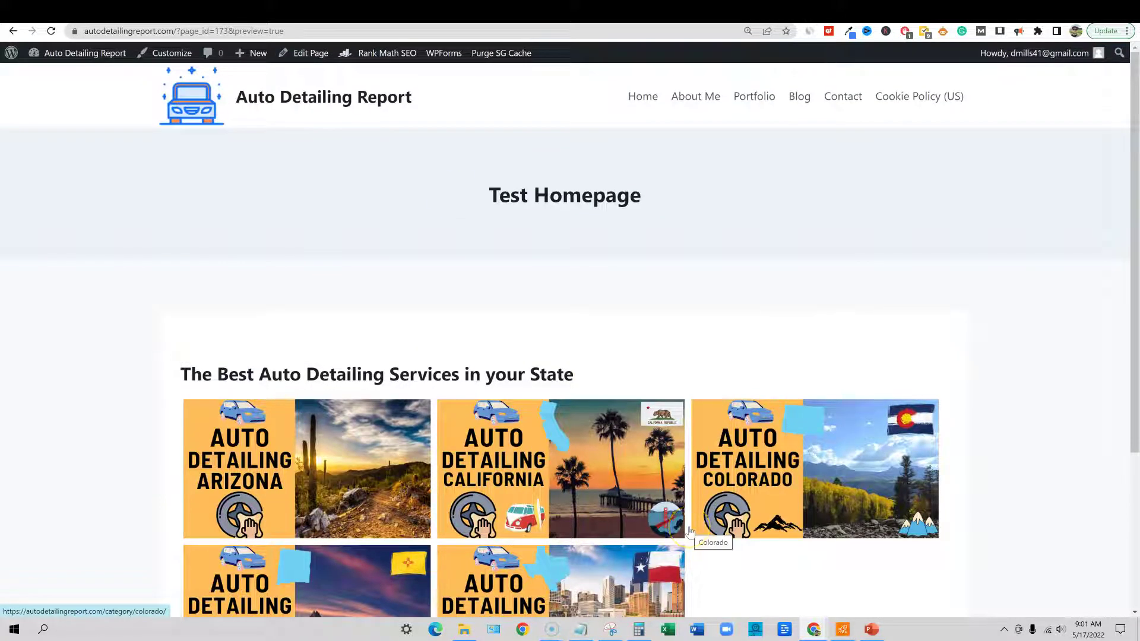
scroll(718, 517, "down", 3)
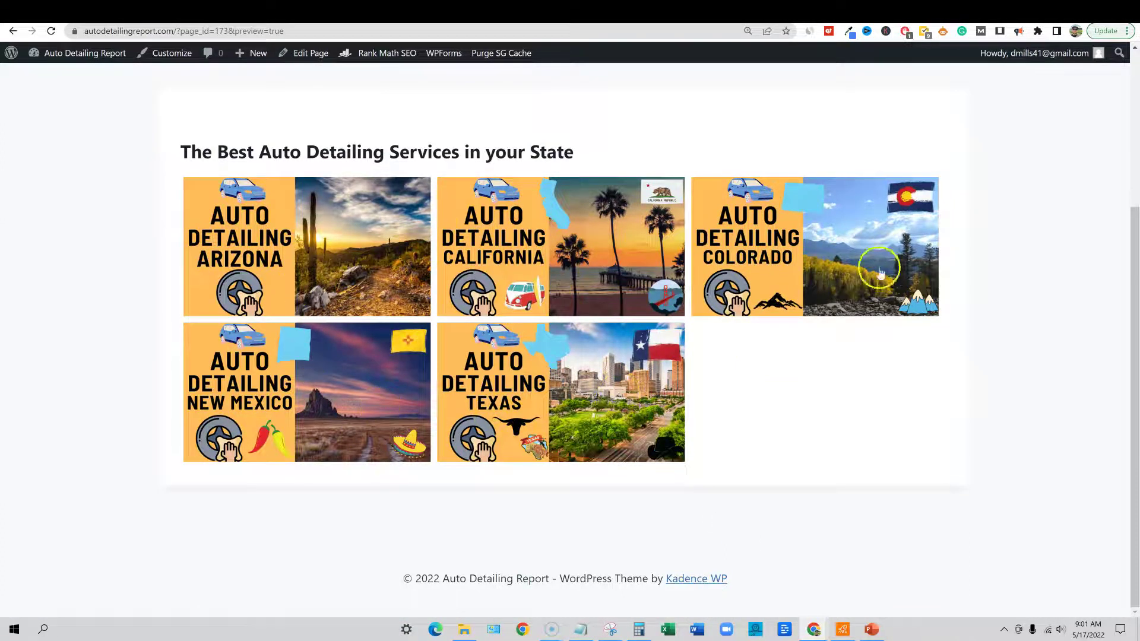
scroll(700, 481, "up", 3)
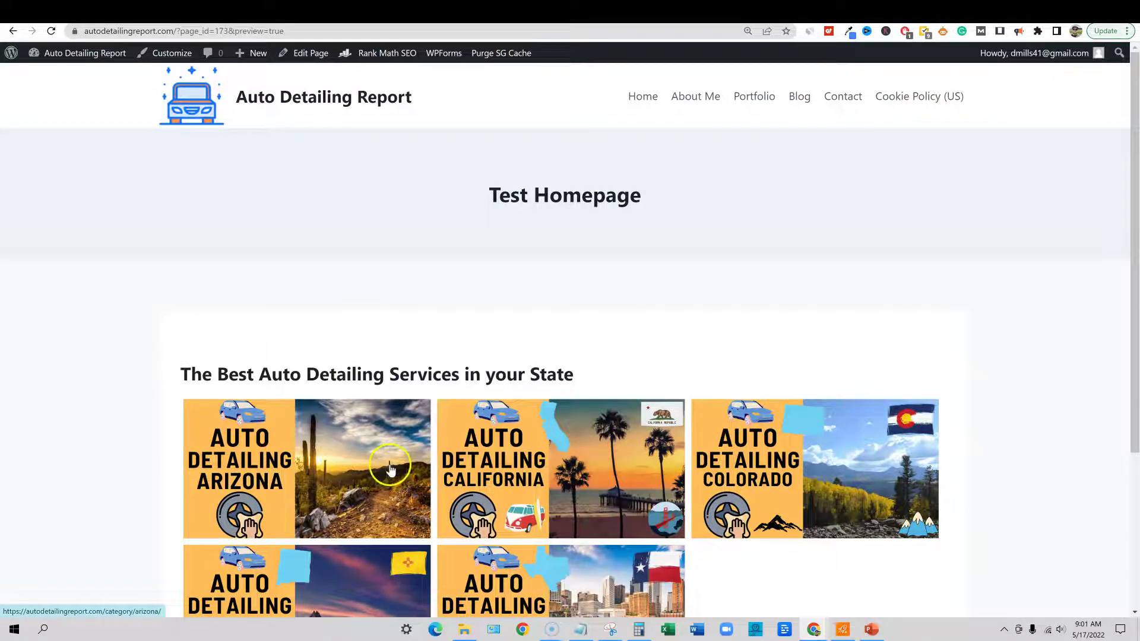
scroll(463, 504, "down", 3)
scroll(542, 540, "up", 3)
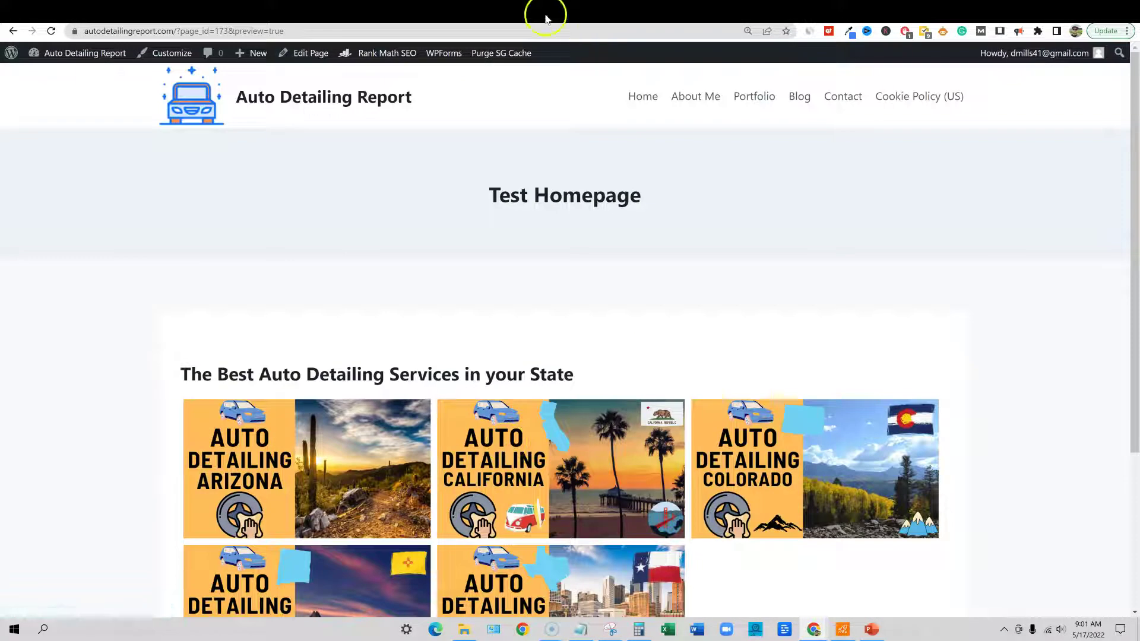
Draw arrows to the wireframe's logo, menu and paragraph, and circle the category boxes
left_click(513, 10)
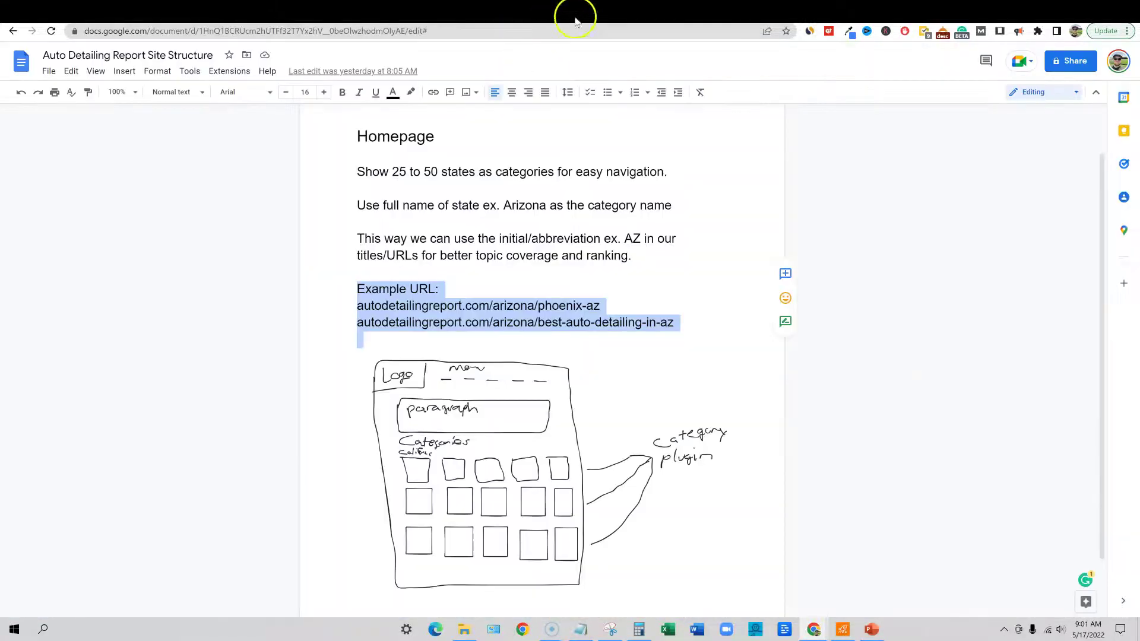
left_click(701, 11)
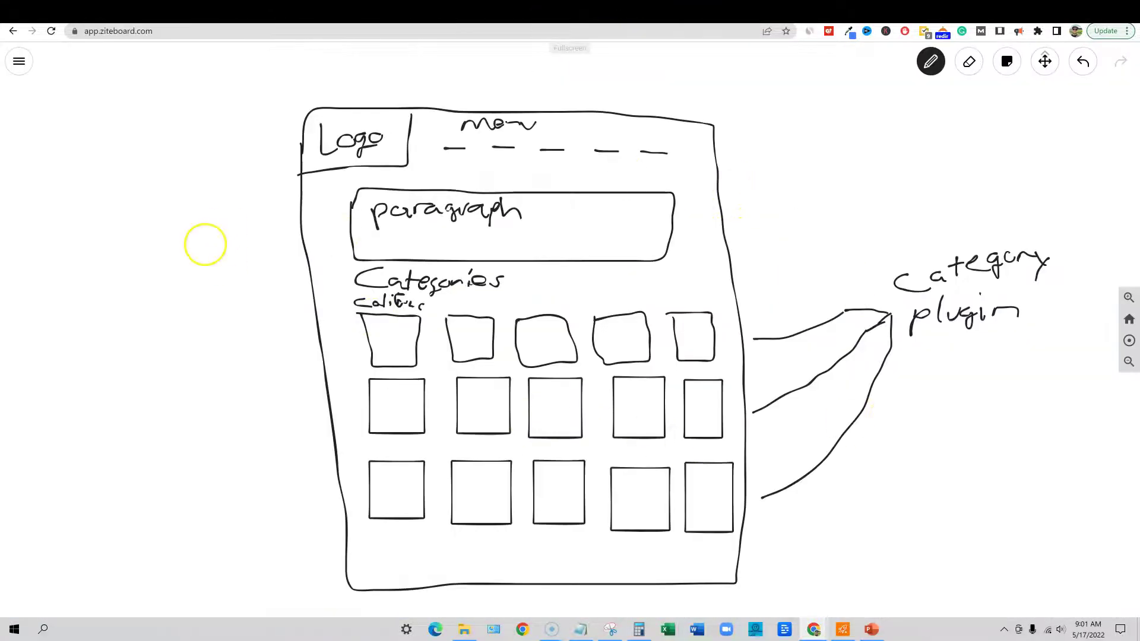
mouse_move(281, 97)
left_mouse_down()
mouse_move(292, 119)
mouse_move(269, 139)
left_mouse_up()
left_click_drag(436, 72, 473, 100)
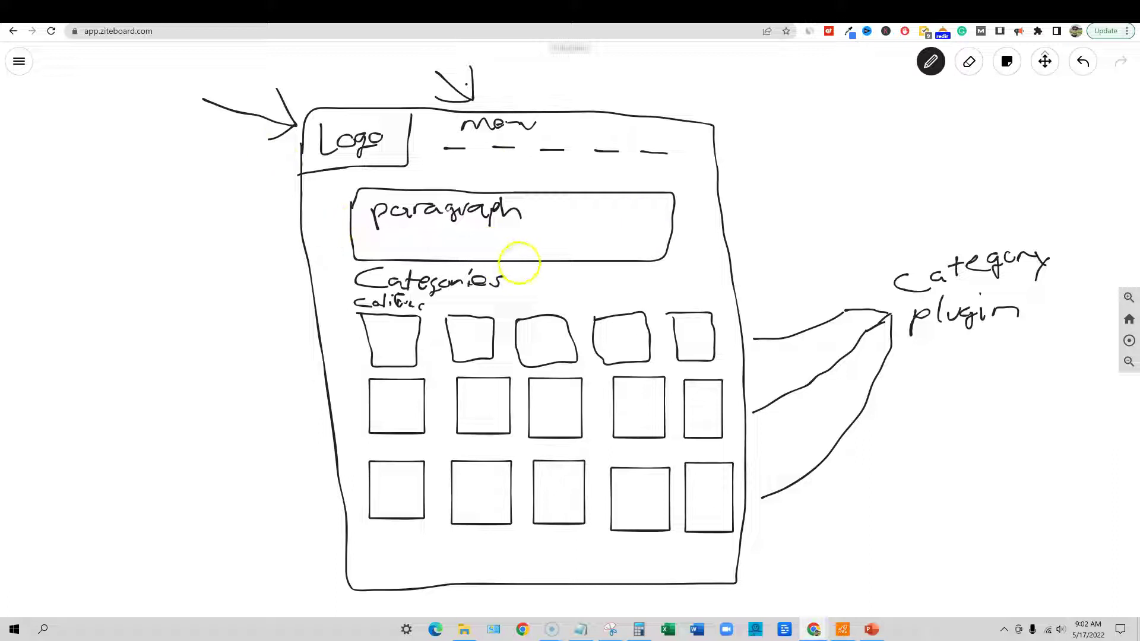
left_click_drag(840, 166, 681, 222)
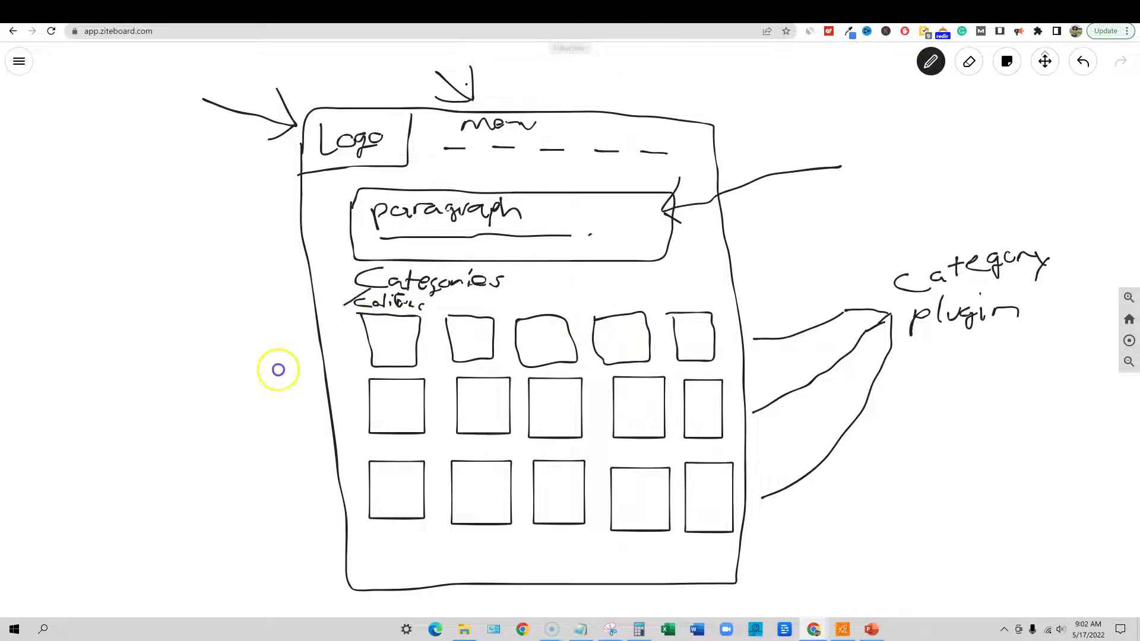
mouse_move(277, 385)
left_mouse_down()
mouse_move(708, 581)
mouse_move(313, 318)
left_mouse_up()
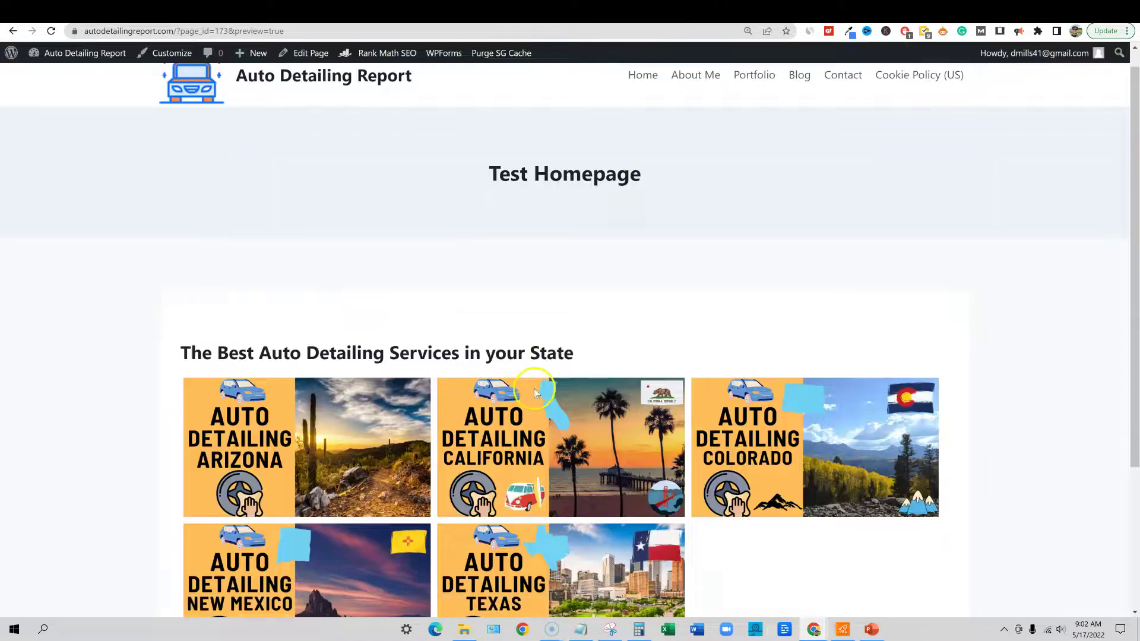
Scroll up and down the preview's grid of five state category images
scroll(535, 392, "down", 3)
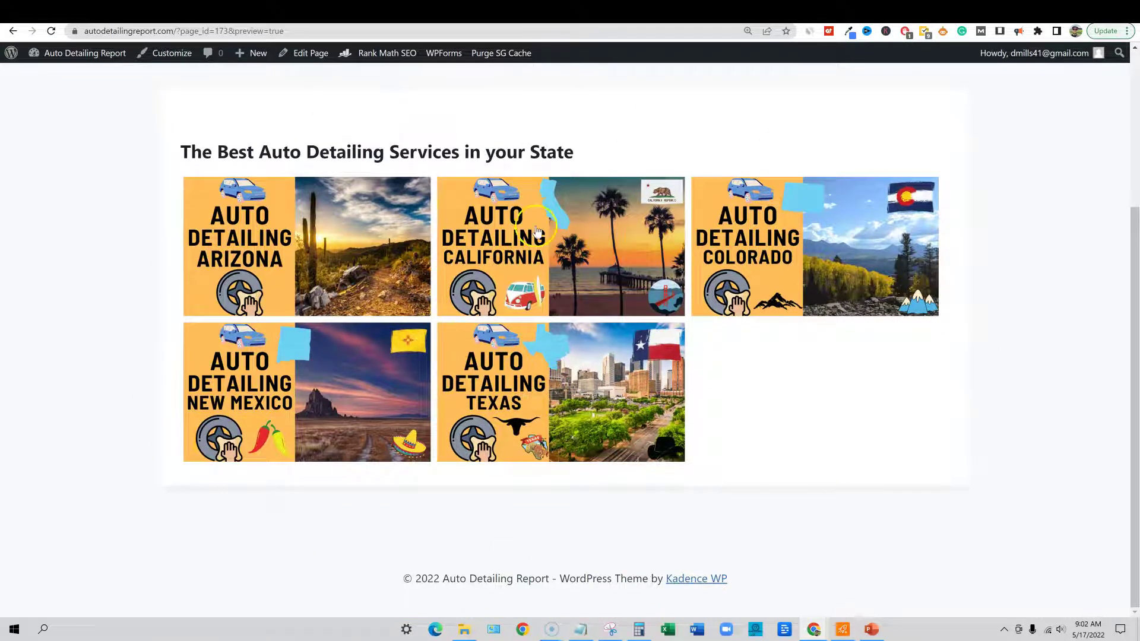
scroll(536, 231, "up", 4)
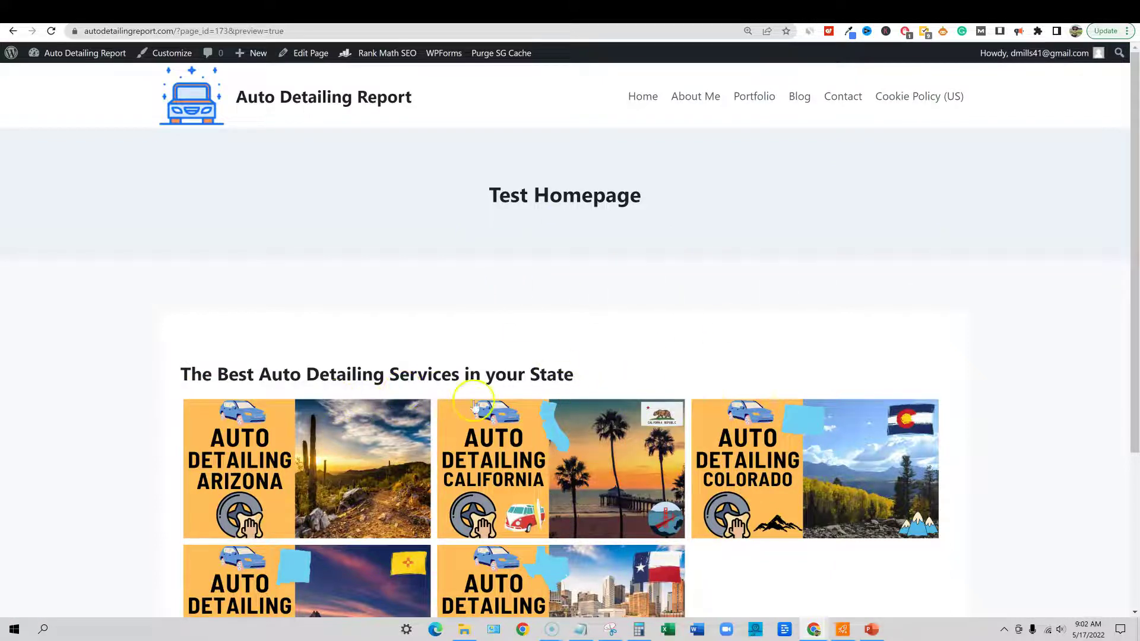
scroll(594, 401, "down", 4)
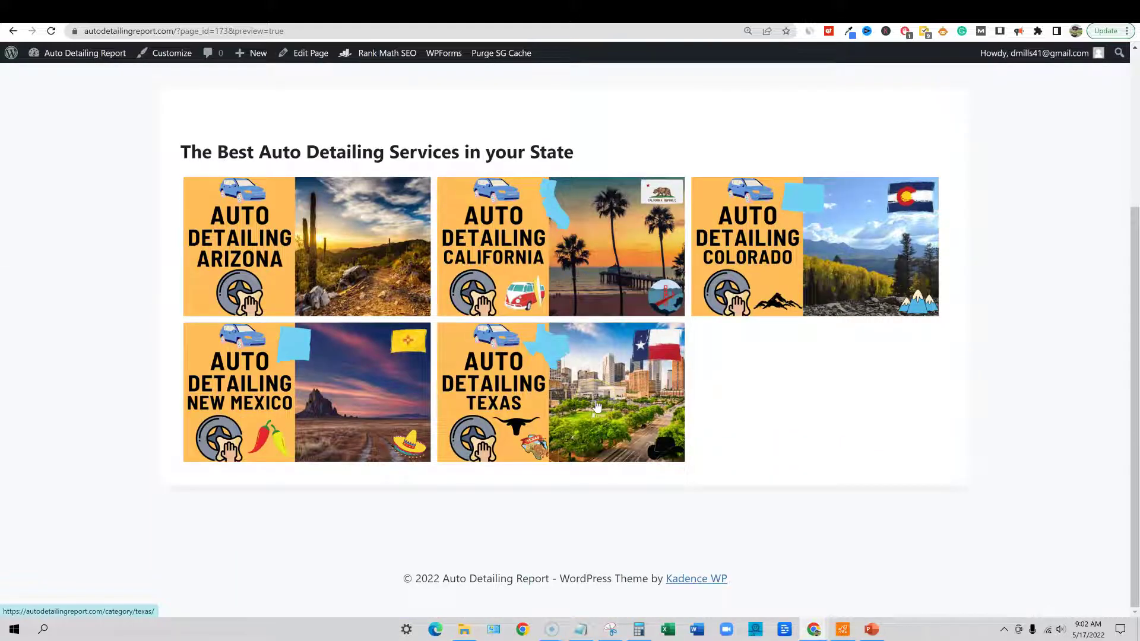
scroll(597, 405, "up", 4)
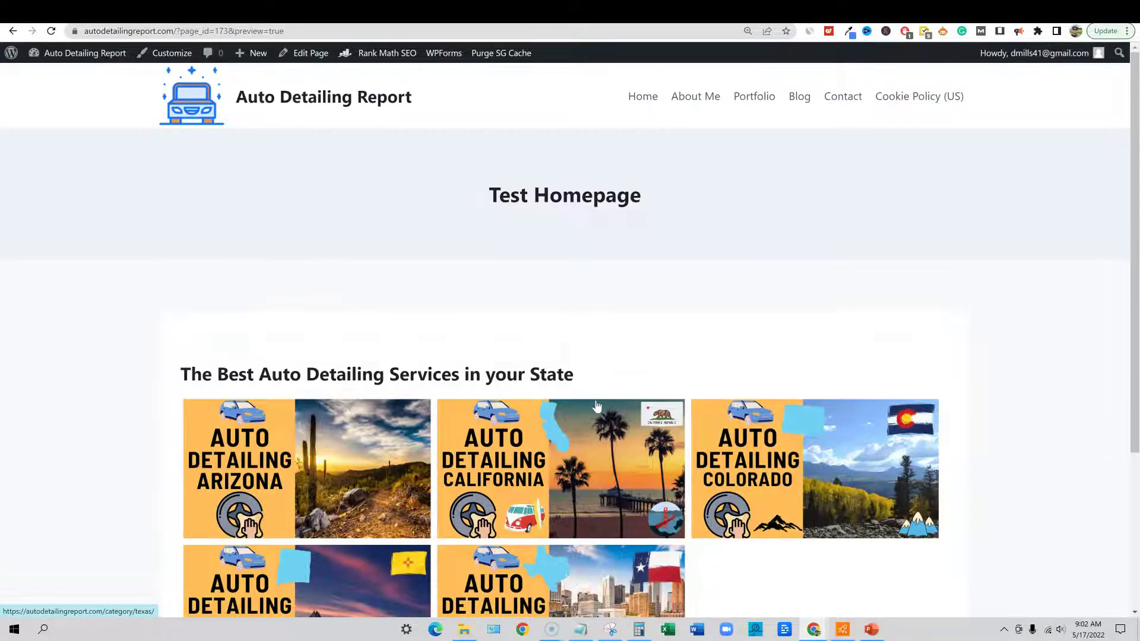
Draw lines to the last top-row category box and mark the first middle-row box
left_click(475, 12)
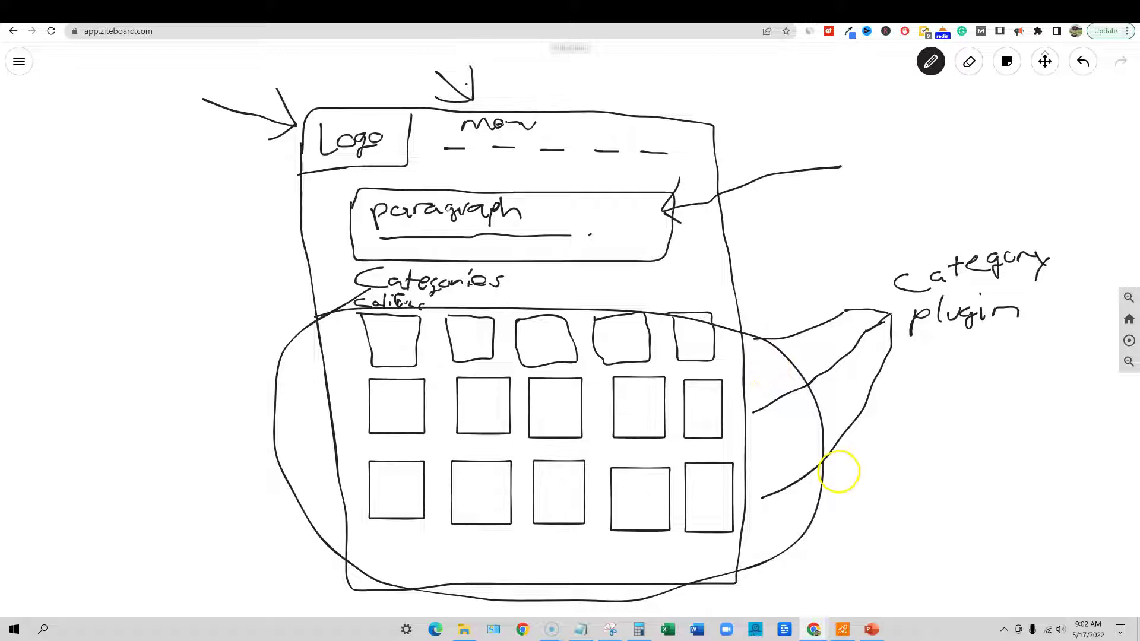
left_click_drag(855, 214, 716, 363)
mouse_move(749, 272)
left_mouse_down()
mouse_move(717, 364)
mouse_move(796, 331)
left_mouse_up()
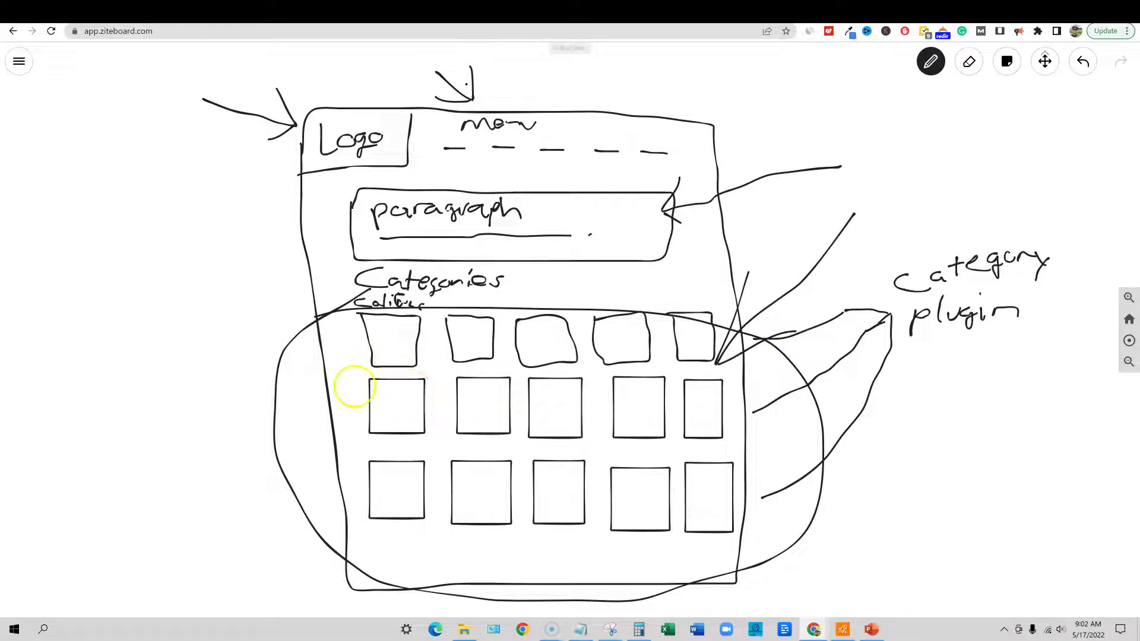
left_click_drag(402, 397, 394, 411)
scroll(662, 491, "down", 6)
scroll(662, 490, "up", 5)
scroll(663, 486, "up", 1)
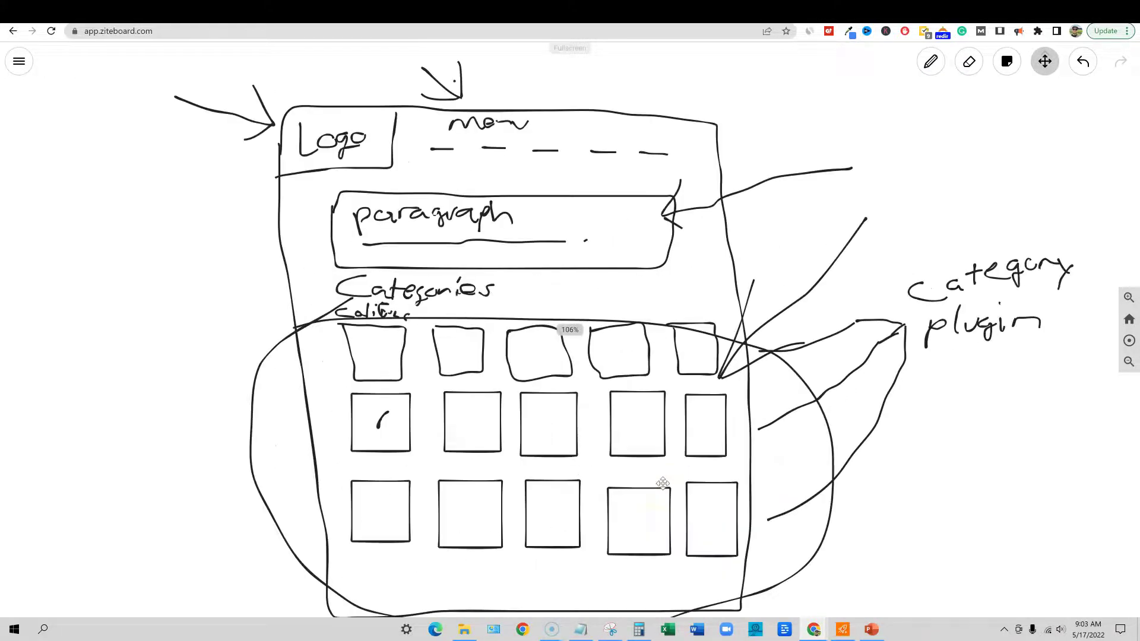
scroll(771, 444, "up", 1)
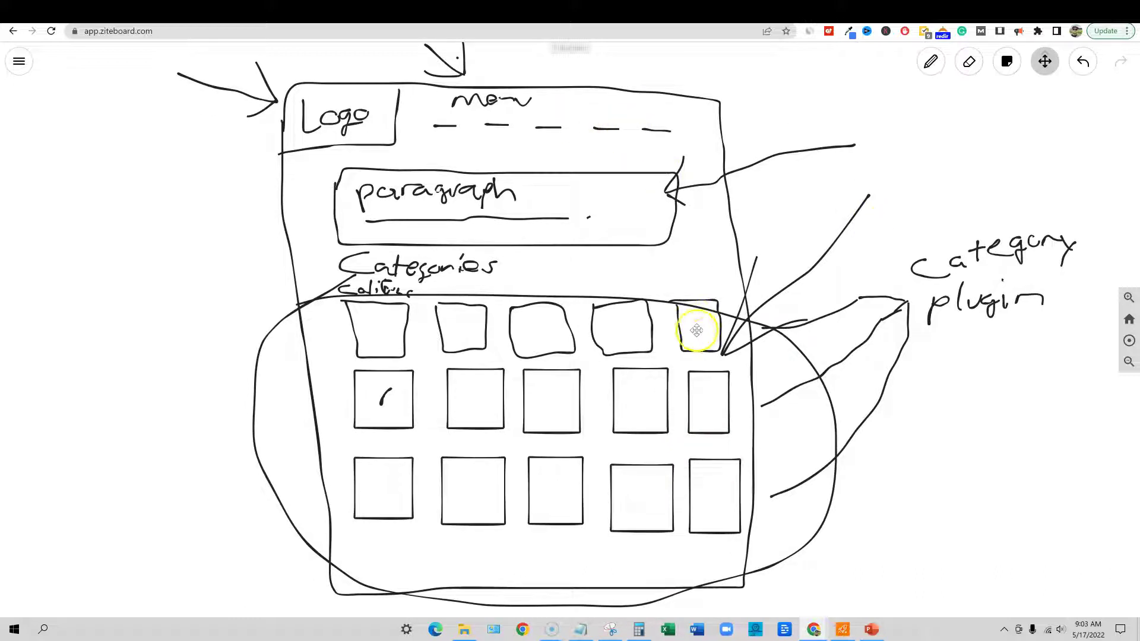
Install Keyword Atlas 1.0.2.6 with a desktop shortcut, accepting the licence agreement, and launch it
left_click(1081, 12)
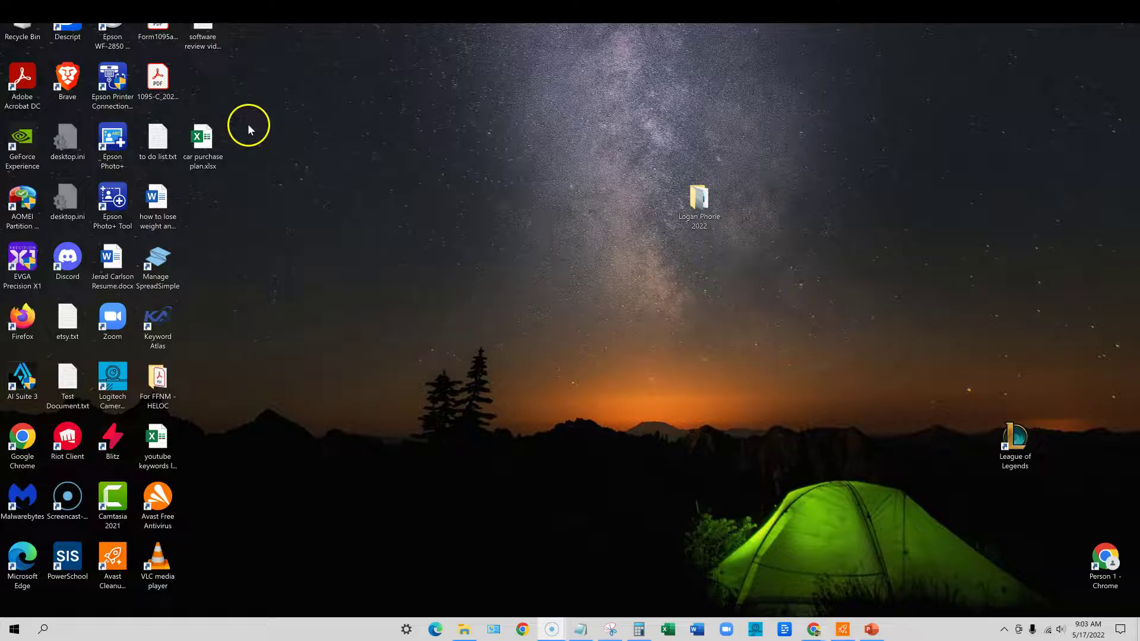
double_click(165, 318)
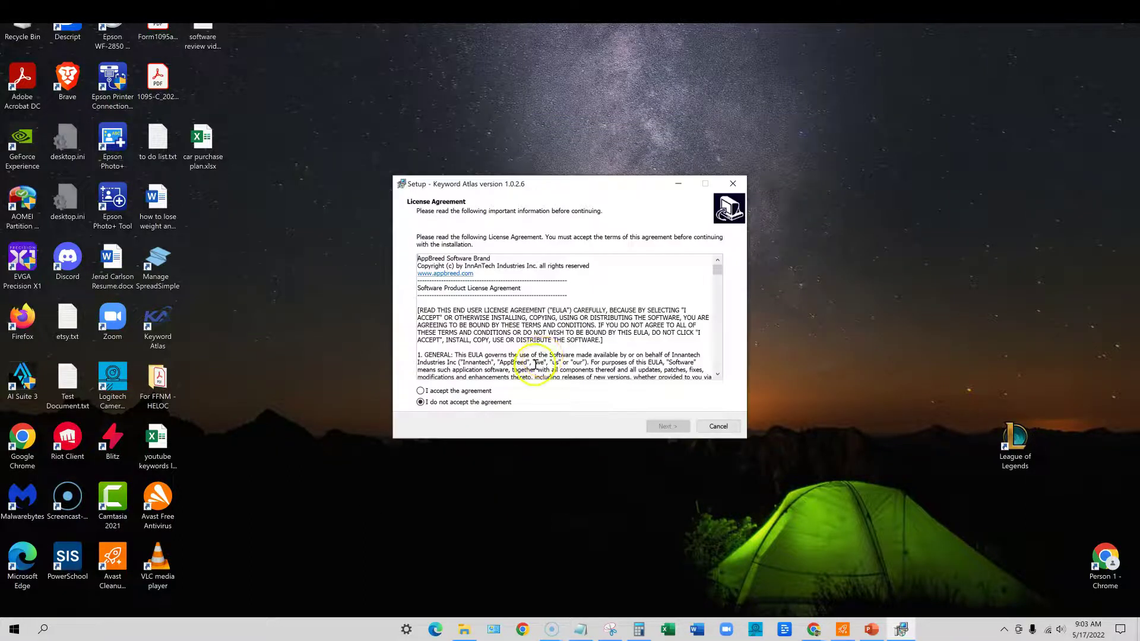
left_click(423, 392)
left_click(670, 426)
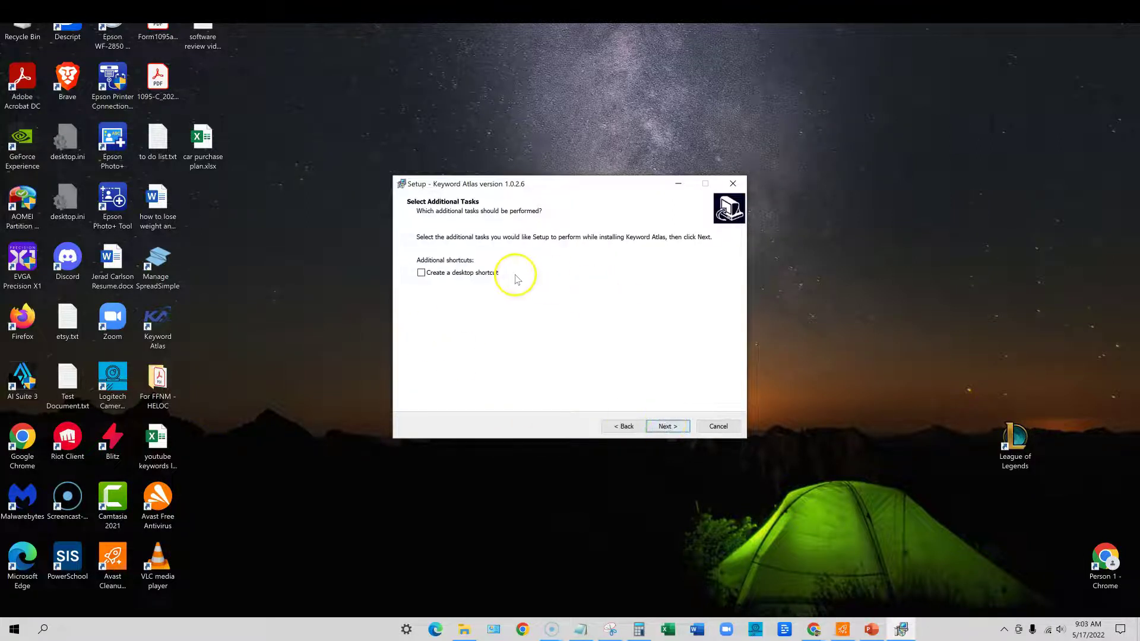
left_click(497, 276)
left_click(667, 427)
left_click(667, 426)
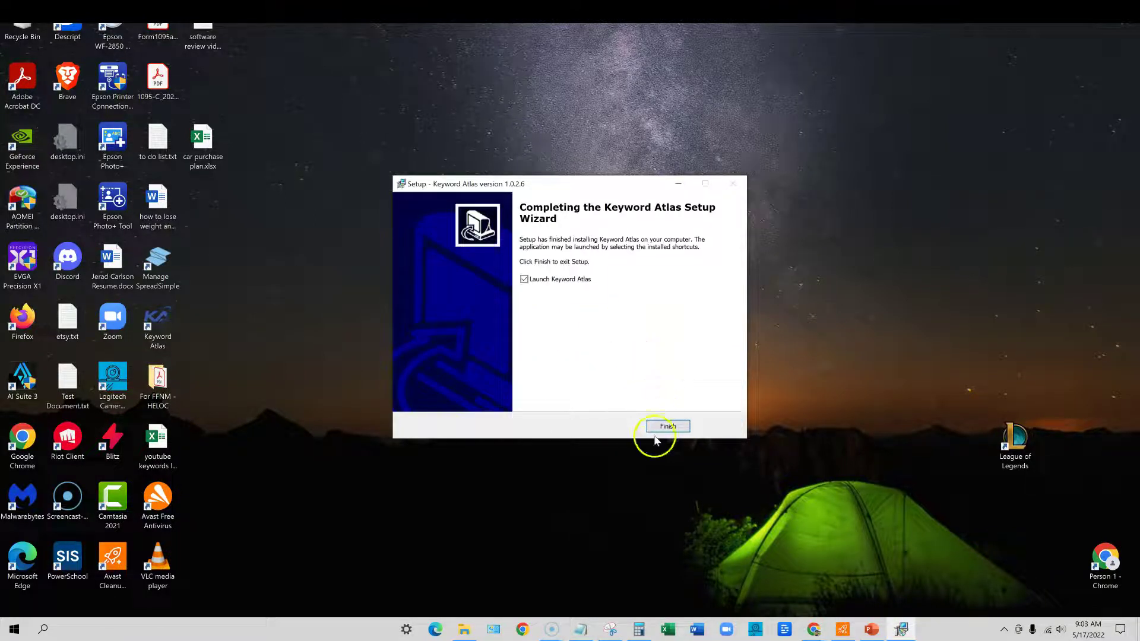
left_click(668, 424)
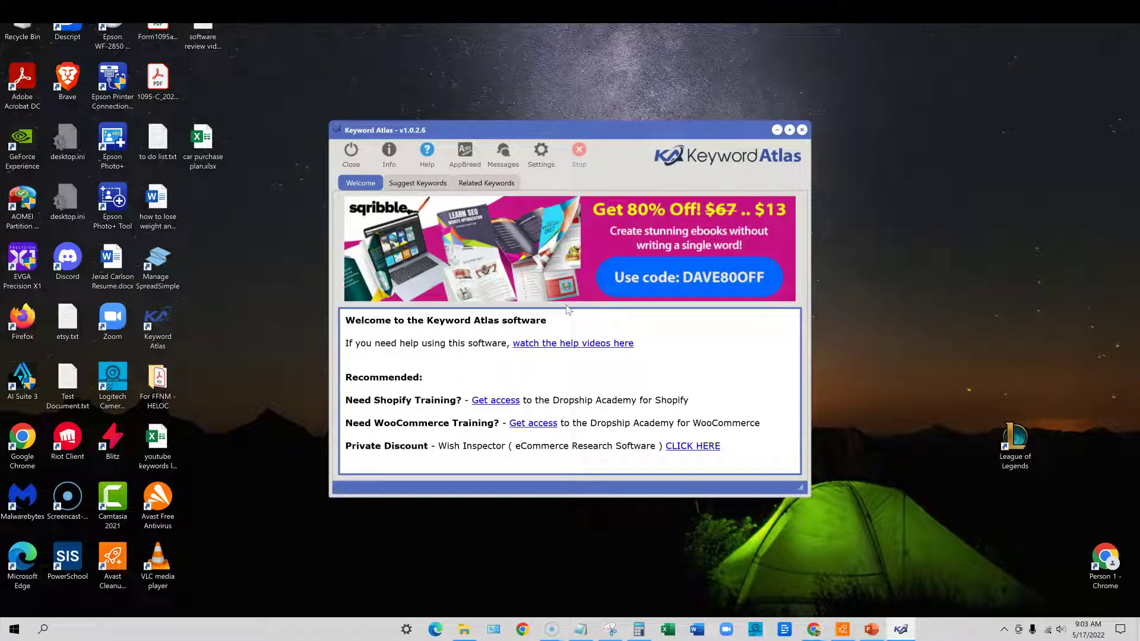
Open the Suggest Keywords tab and enlarge the Keyword Atlas window to show all columns
left_click(433, 183)
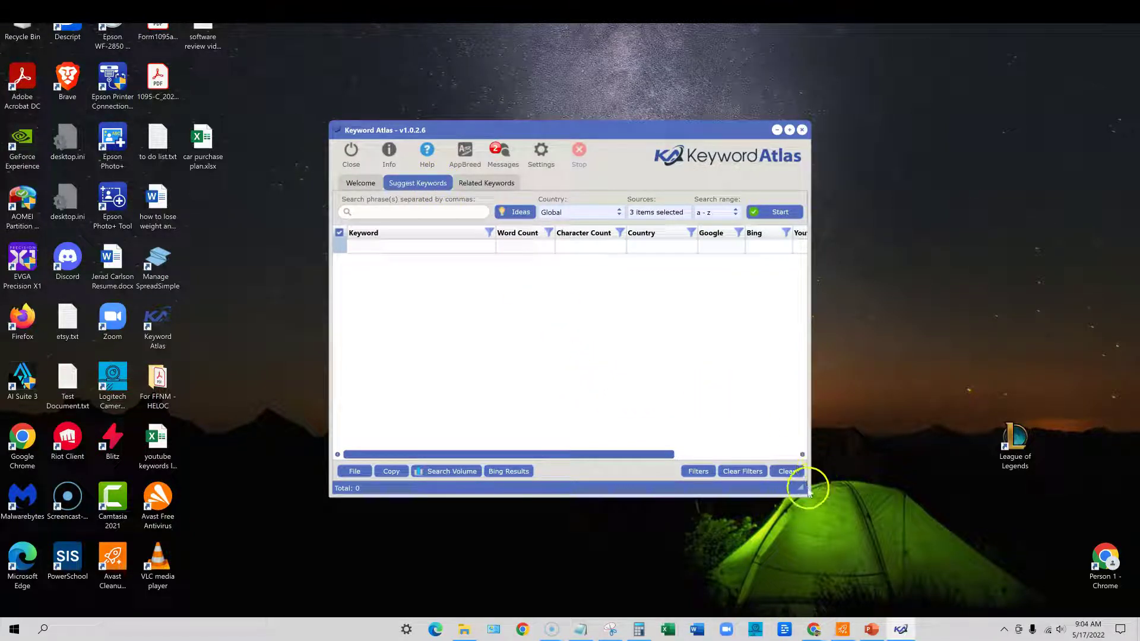
left_click_drag(809, 496, 936, 571)
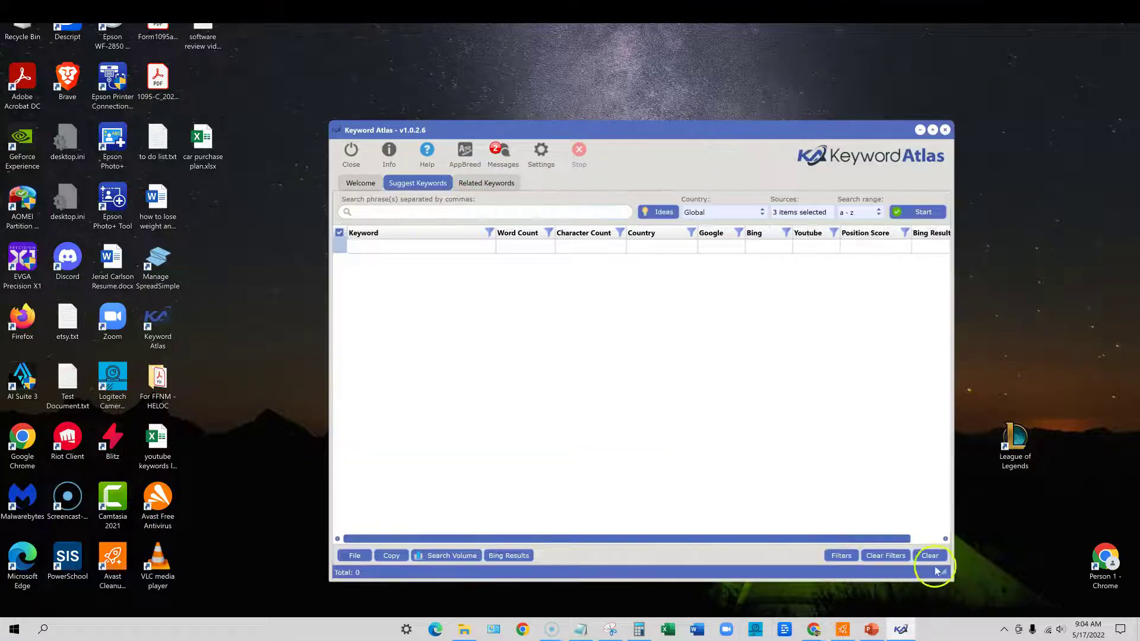
Open a new Chrome tab and enter 'best auto detailing' in Google search
left_click(814, 630)
left_click(948, 16)
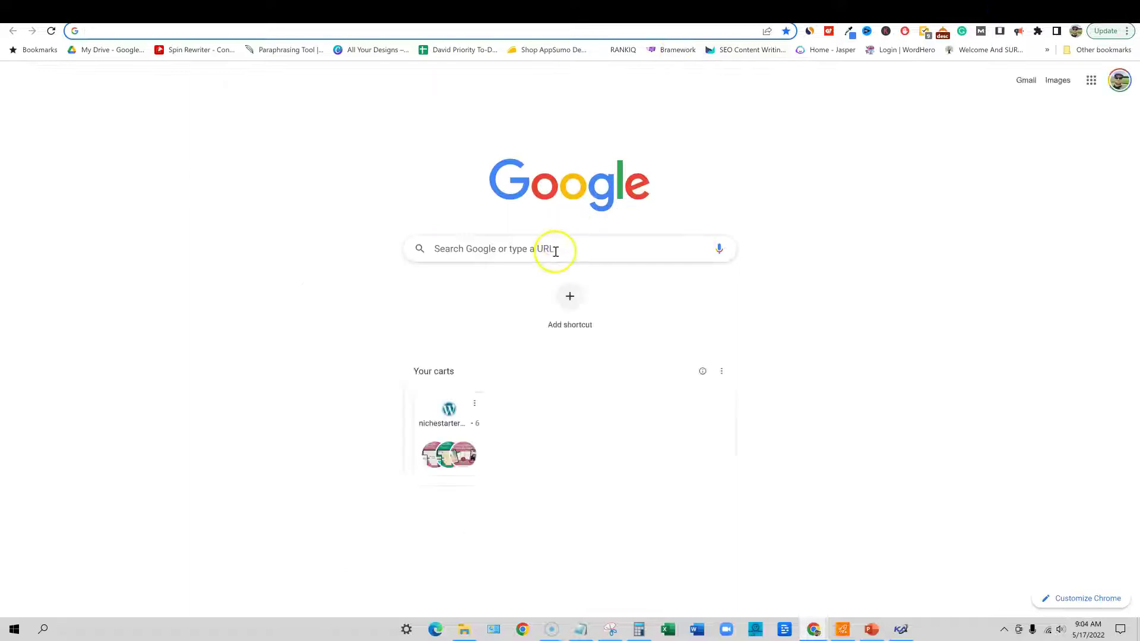
left_click(556, 252)
type("best auto detai")
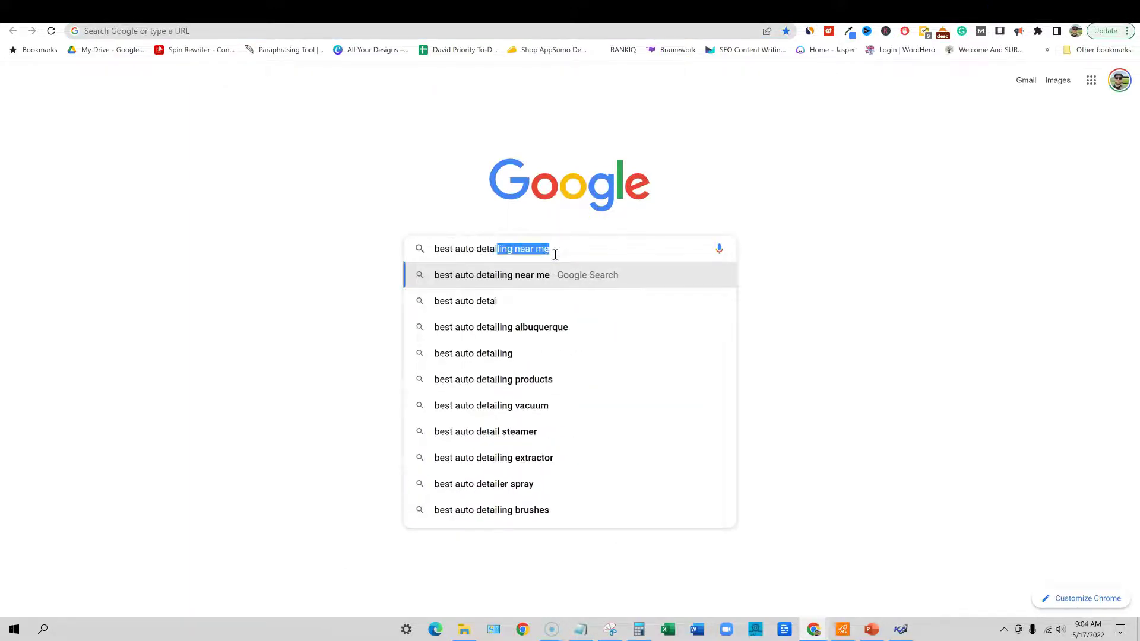
type("ling albuquerque")
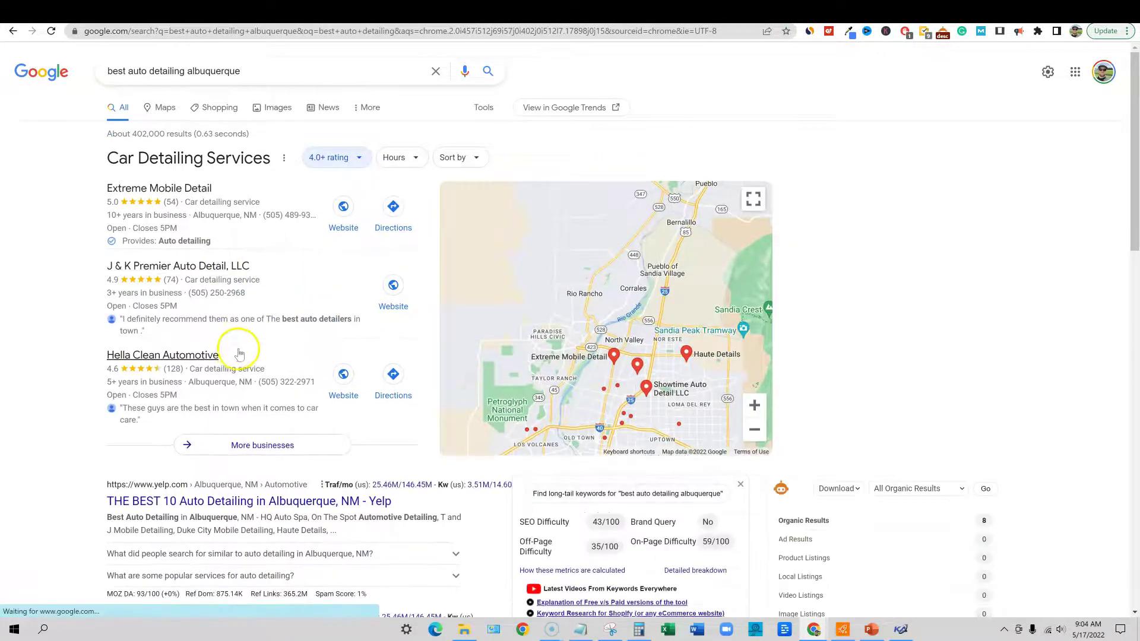
Browse Google's 'best auto detailing albuquerque' results, including the local map pack listings
left_click_drag(260, 73, 107, 72)
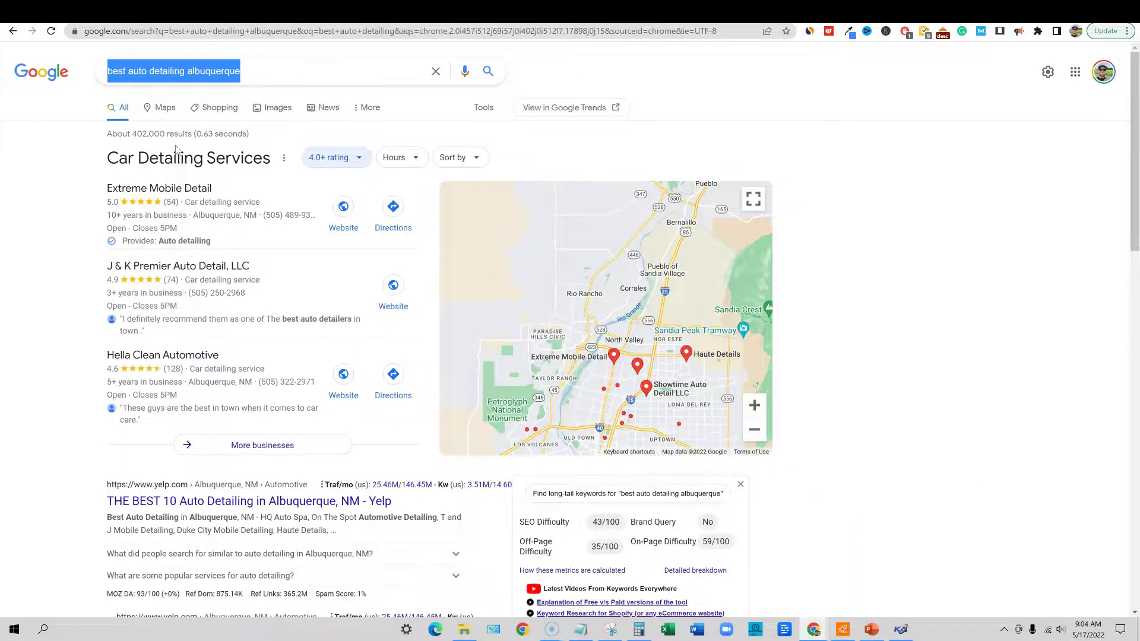
scroll(195, 178, "down", 6)
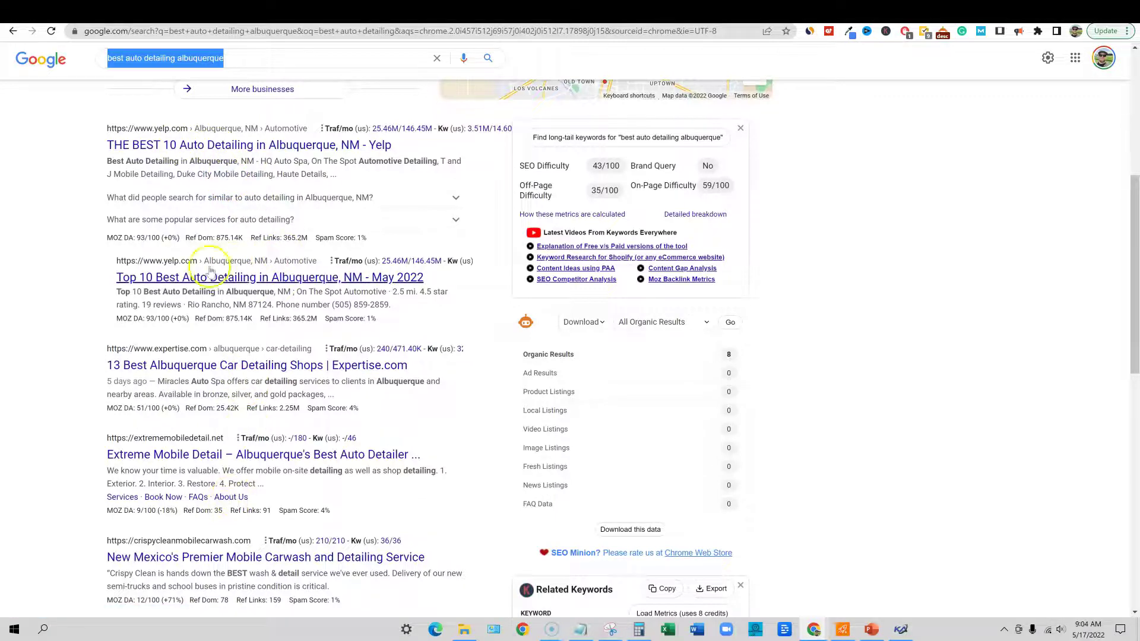
scroll(271, 410, "down", 6)
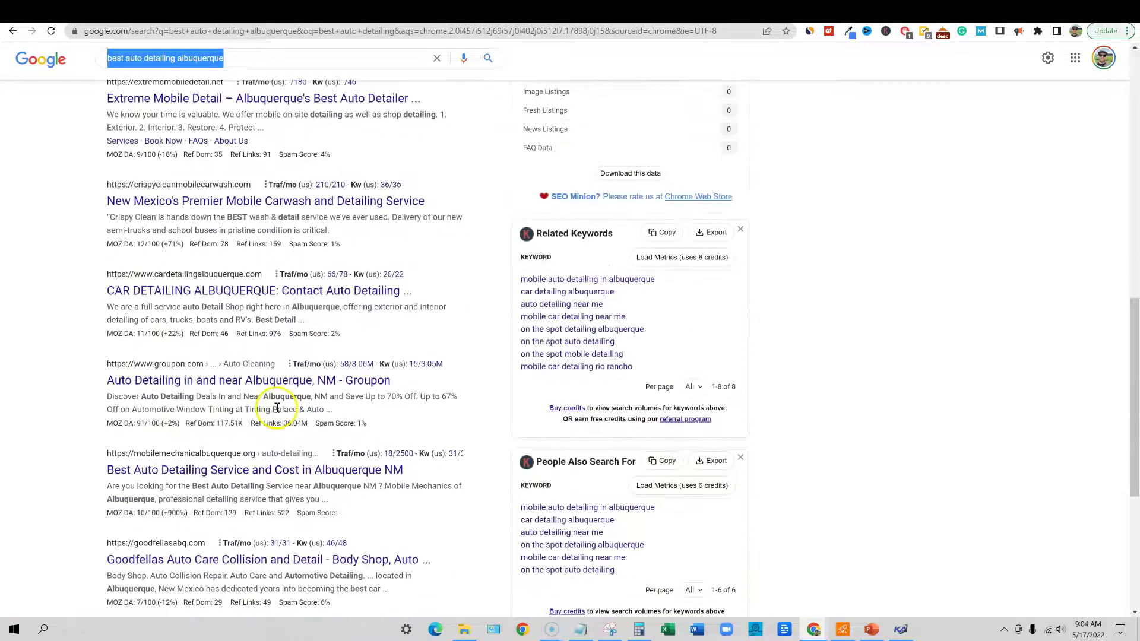
scroll(261, 405, "down", 5)
scroll(262, 404, "up", 20)
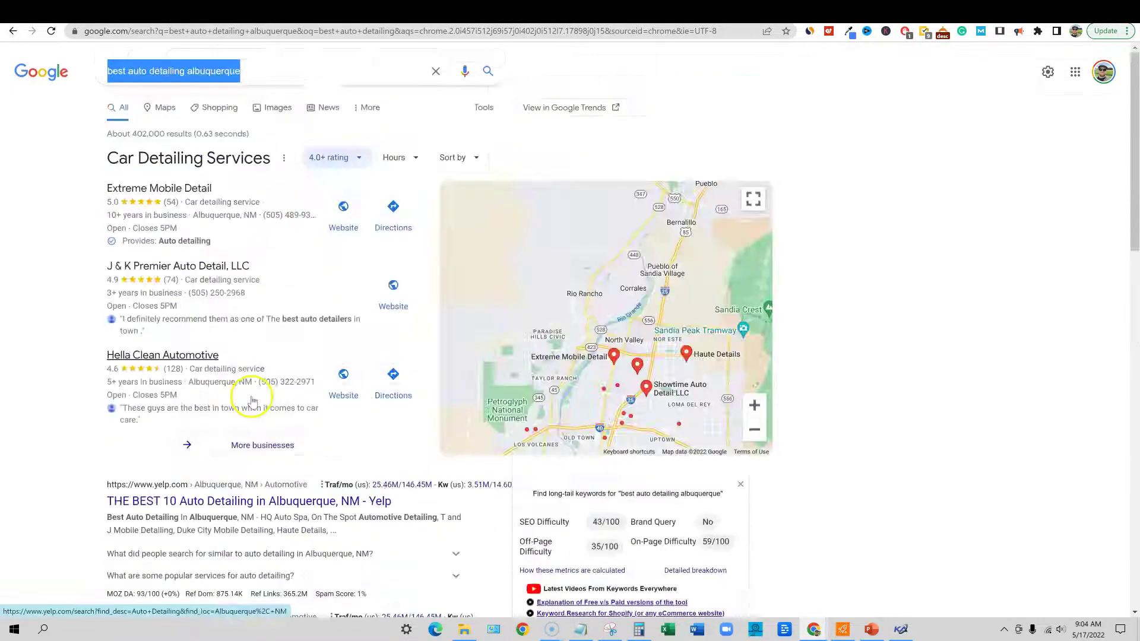
scroll(248, 400, "down", 15)
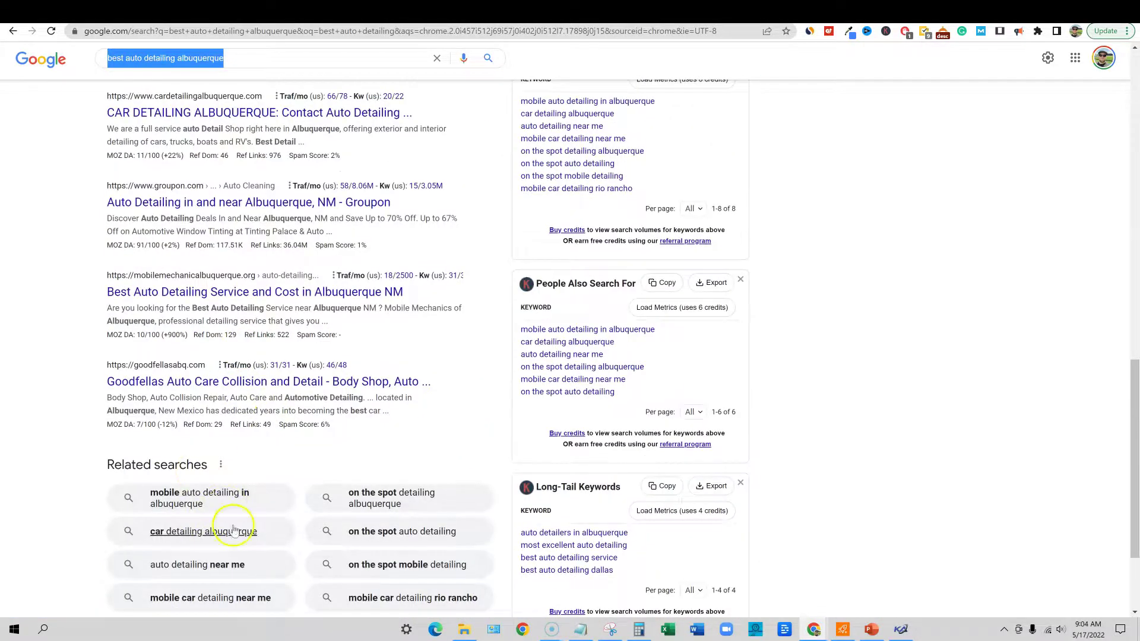
scroll(256, 386, "up", 7)
scroll(255, 386, "up", 8)
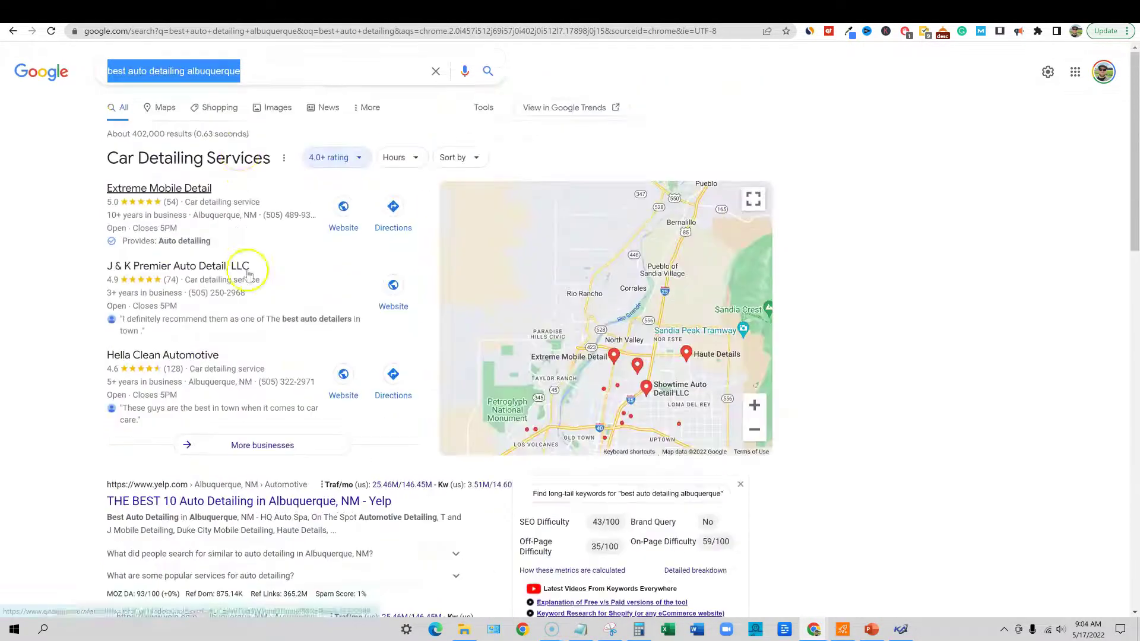
left_click(262, 71)
left_click(146, 72)
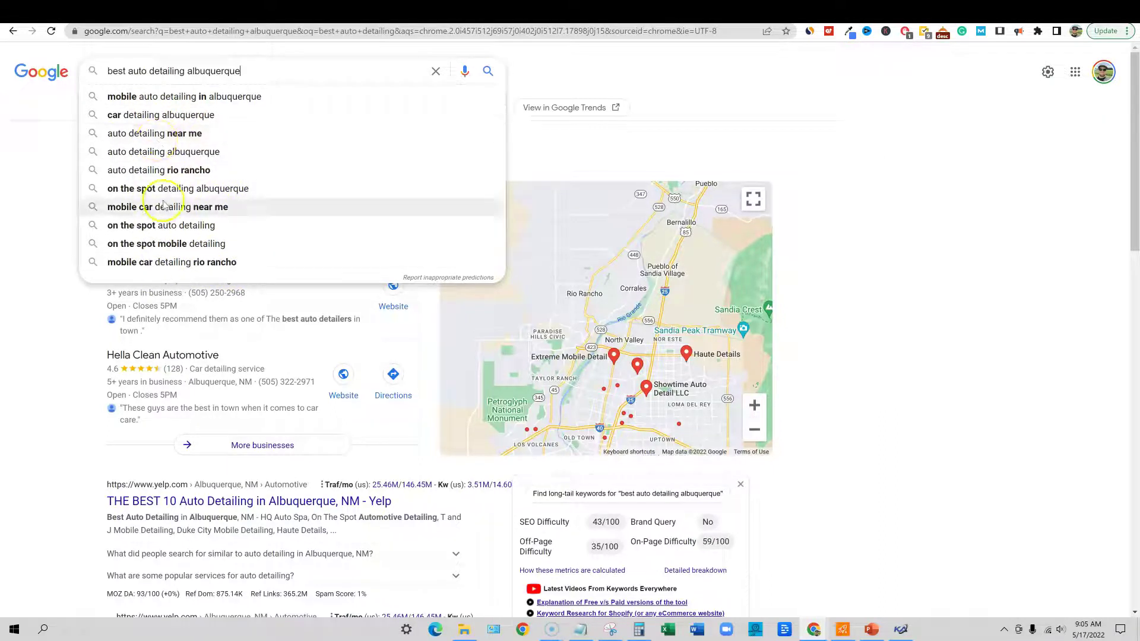
left_click(894, 116)
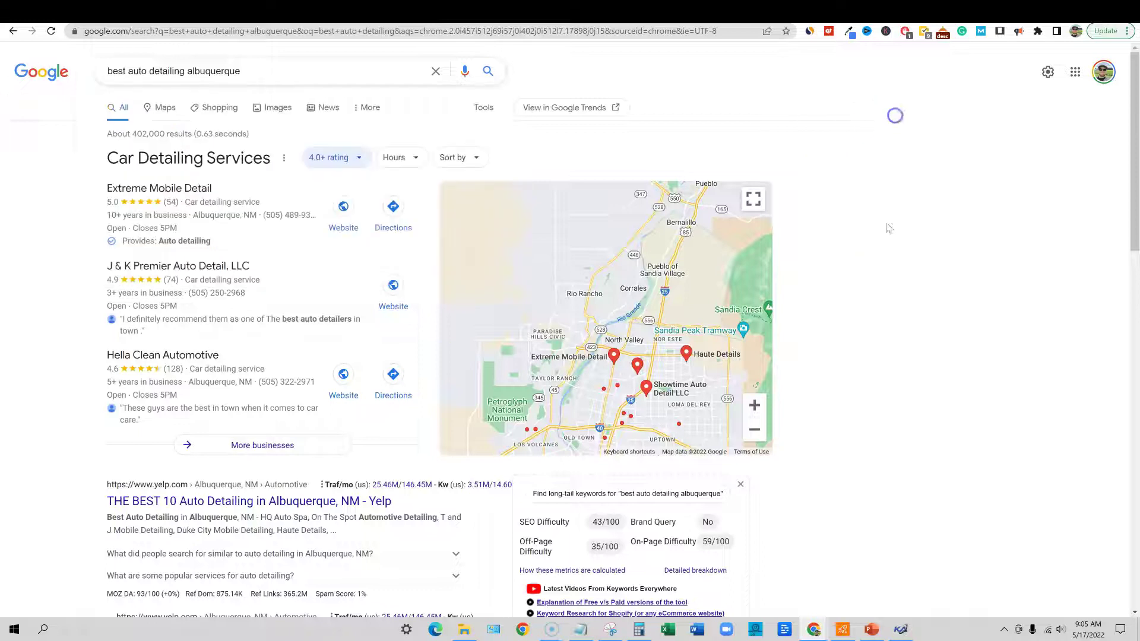
Generate suggestions for 'best auto detailing arizona', check Related Keywords, and copy the 25-keyword list
left_click(900, 630)
left_click_drag(615, 133, 538, 107)
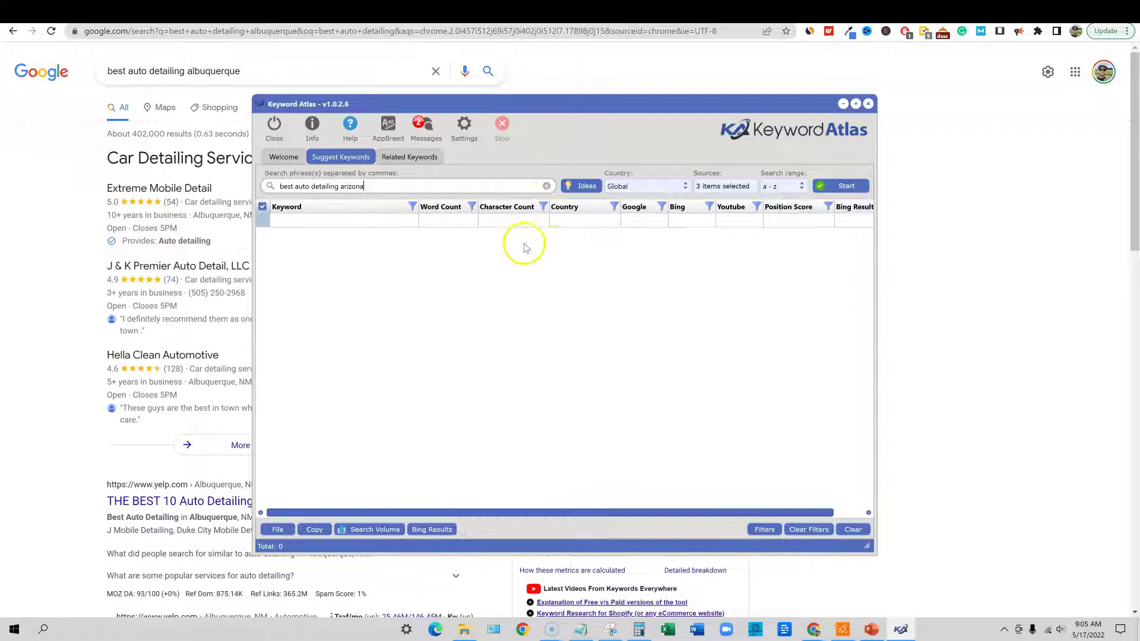
left_click(842, 188)
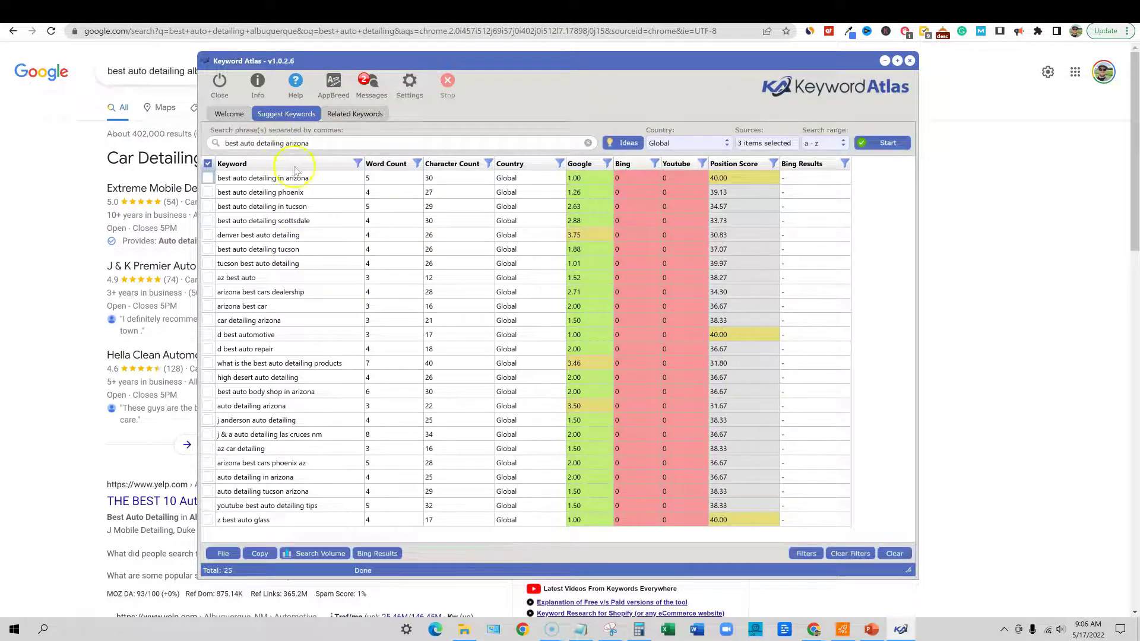
left_click(354, 115)
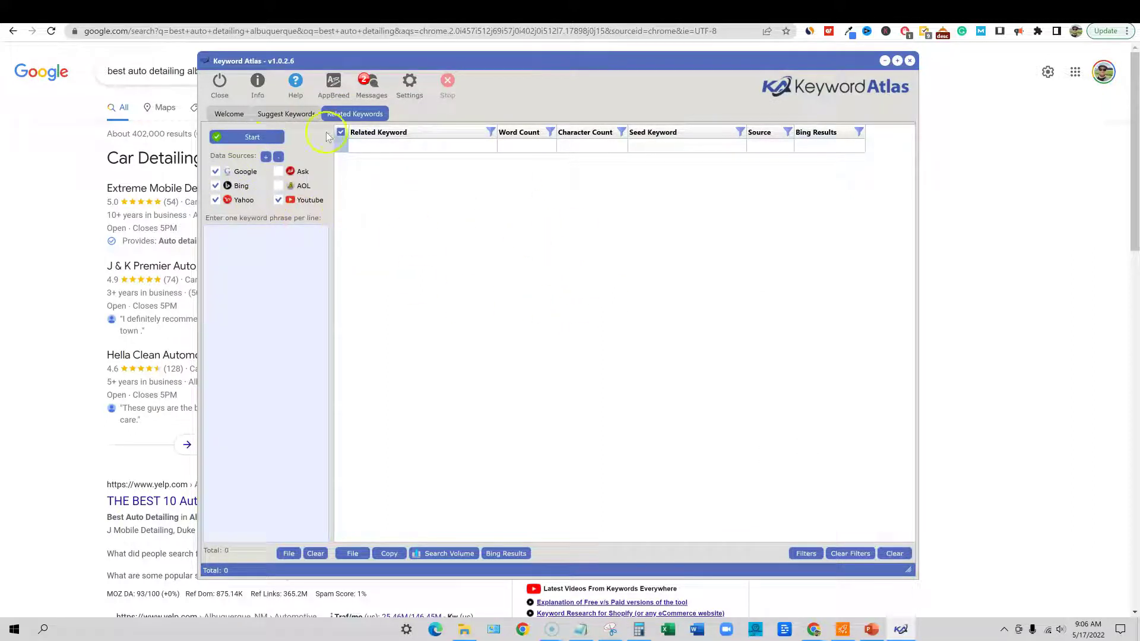
left_click(285, 115)
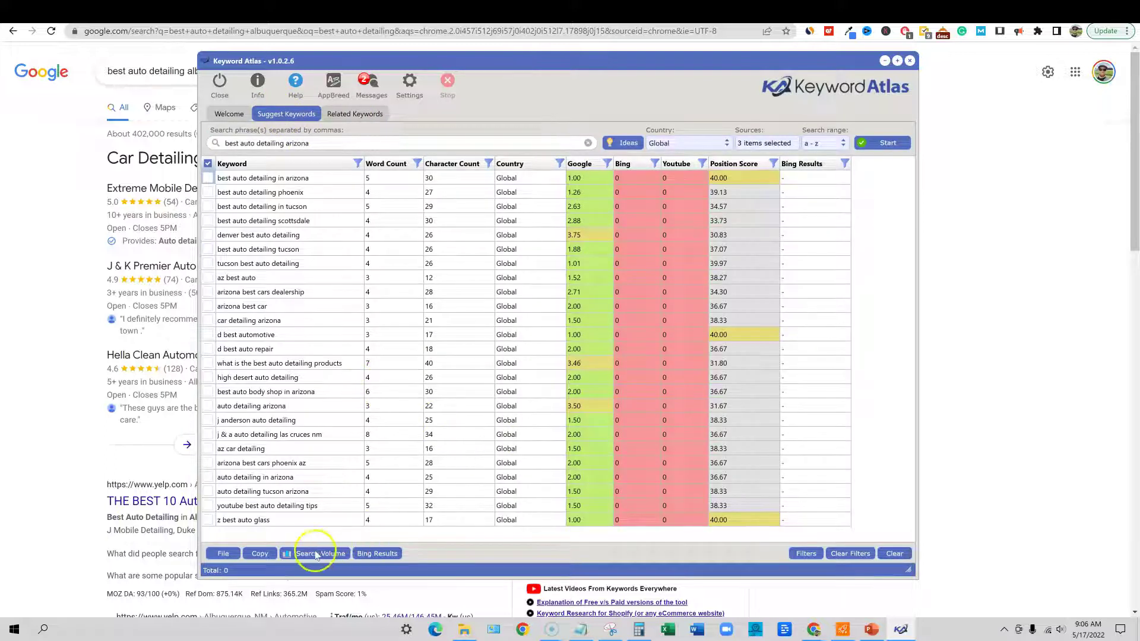
left_click(263, 553)
Replace the Keyword Atlas phrase with 'best auto detailing scottsdale' and run the suggestion search
left_click_drag(334, 145, 276, 145)
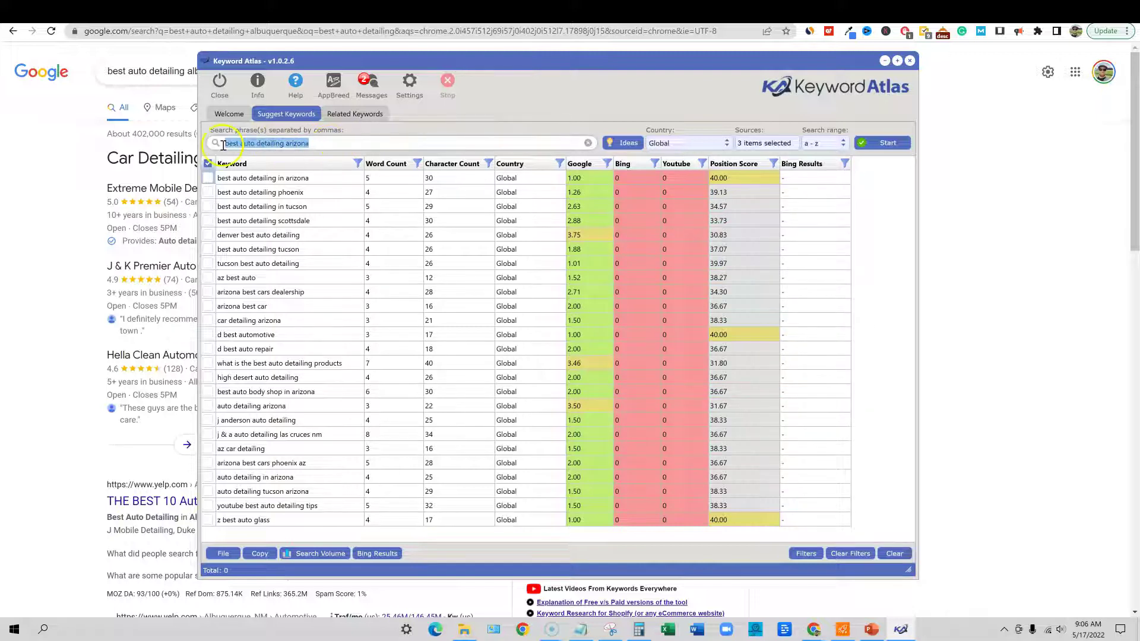
left_click(324, 145)
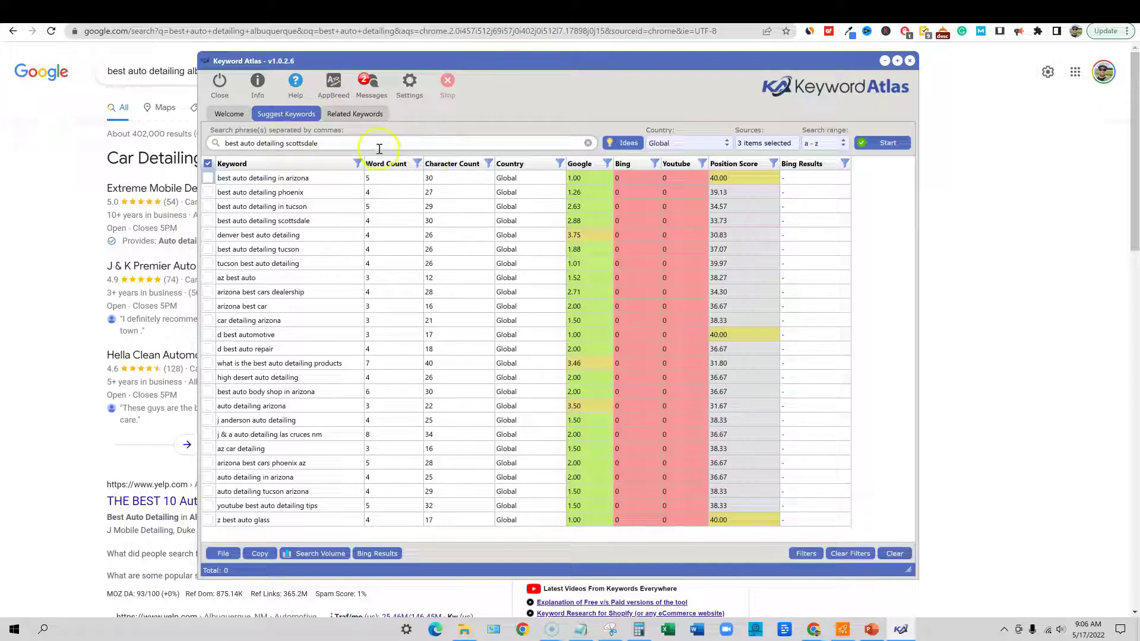
left_click(868, 144)
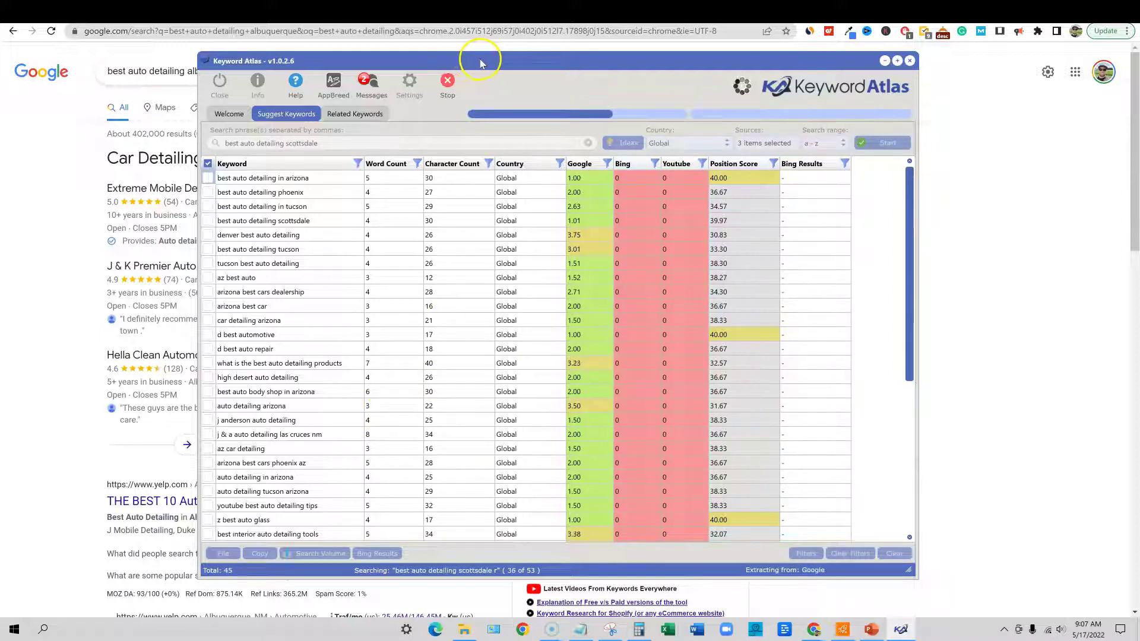
Review the 47 suggested keywords, opening and closing the filter settings without adding filters
left_click_drag(475, 62, 462, 62)
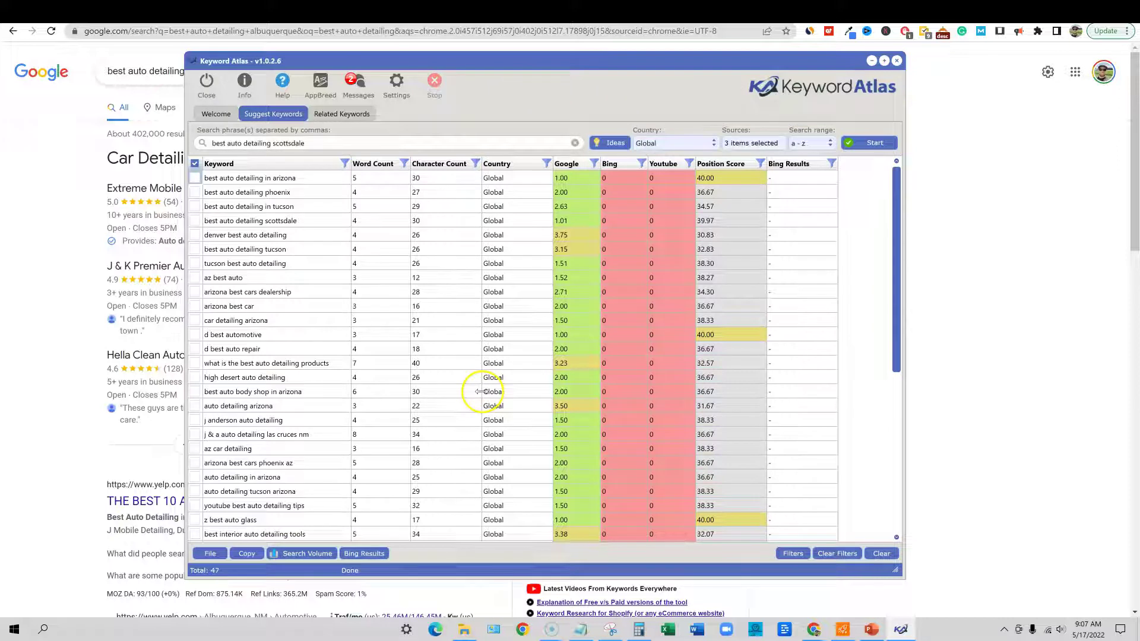
scroll(365, 457, "down", 2)
scroll(364, 456, "down", 5)
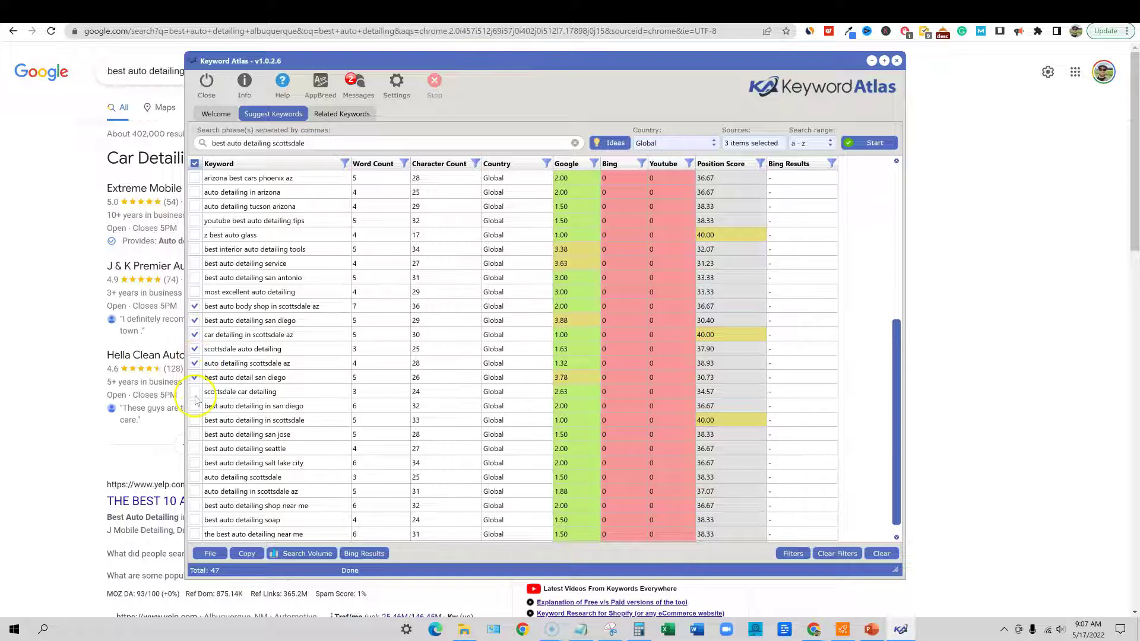
left_click(793, 554)
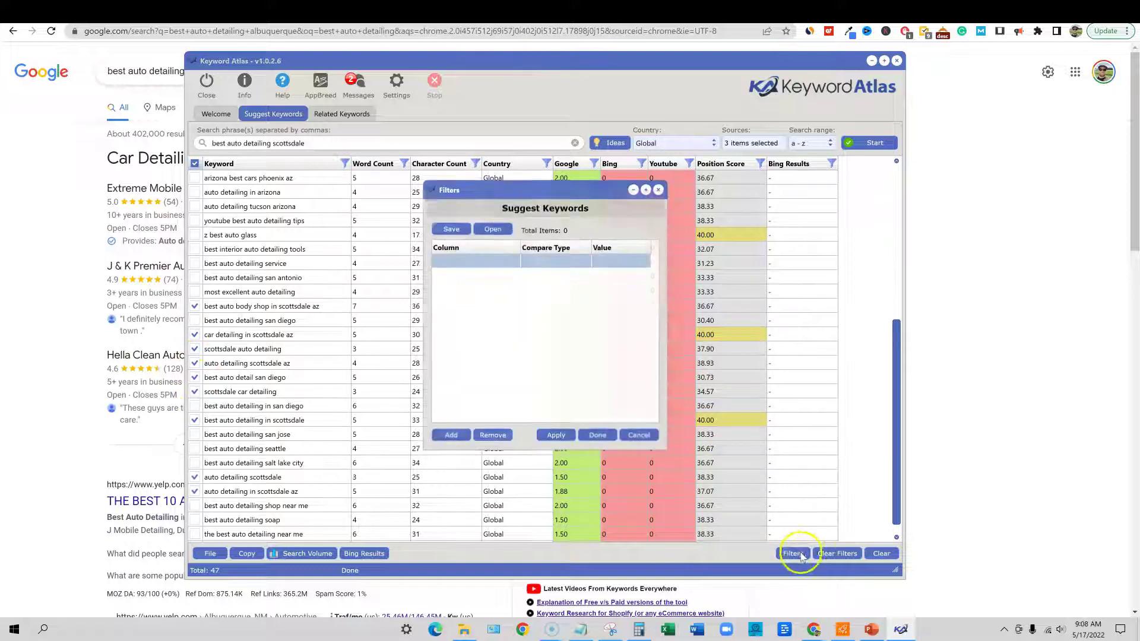
left_click(659, 189)
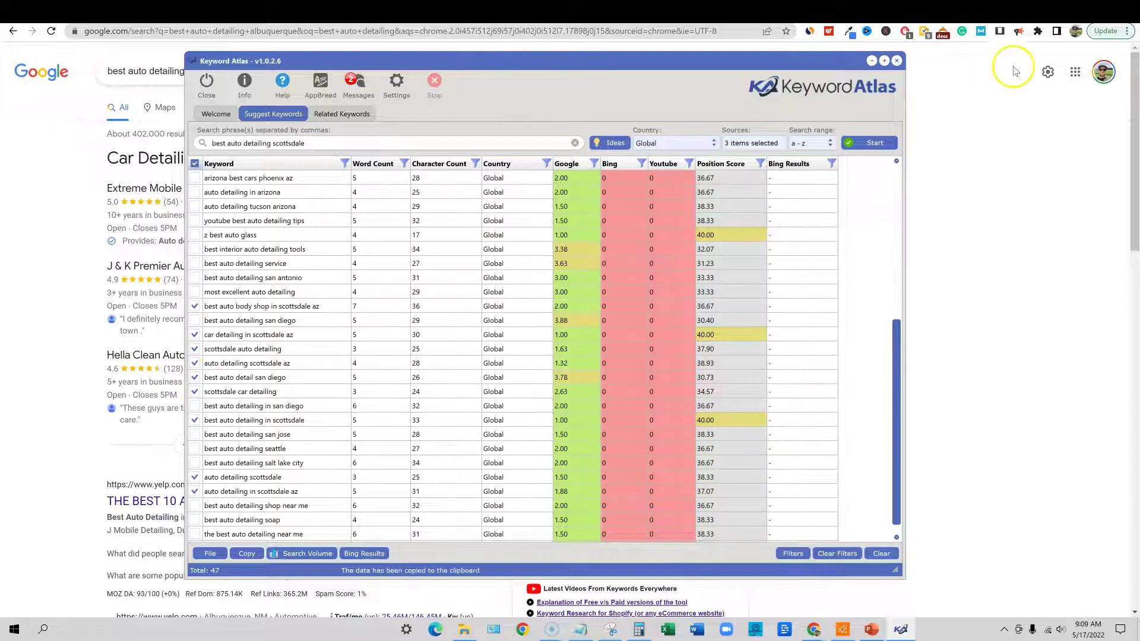
Go to ahrefs.com in a new tab and sign in to the dashboard
left_click(992, 11)
left_click(726, 33)
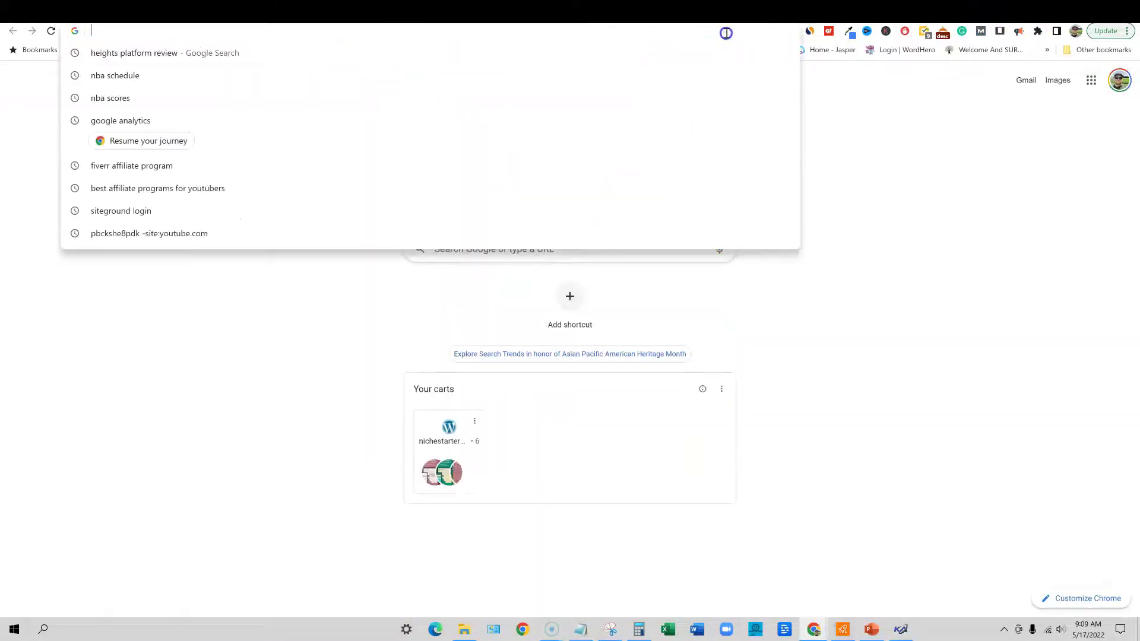
type("ahr")
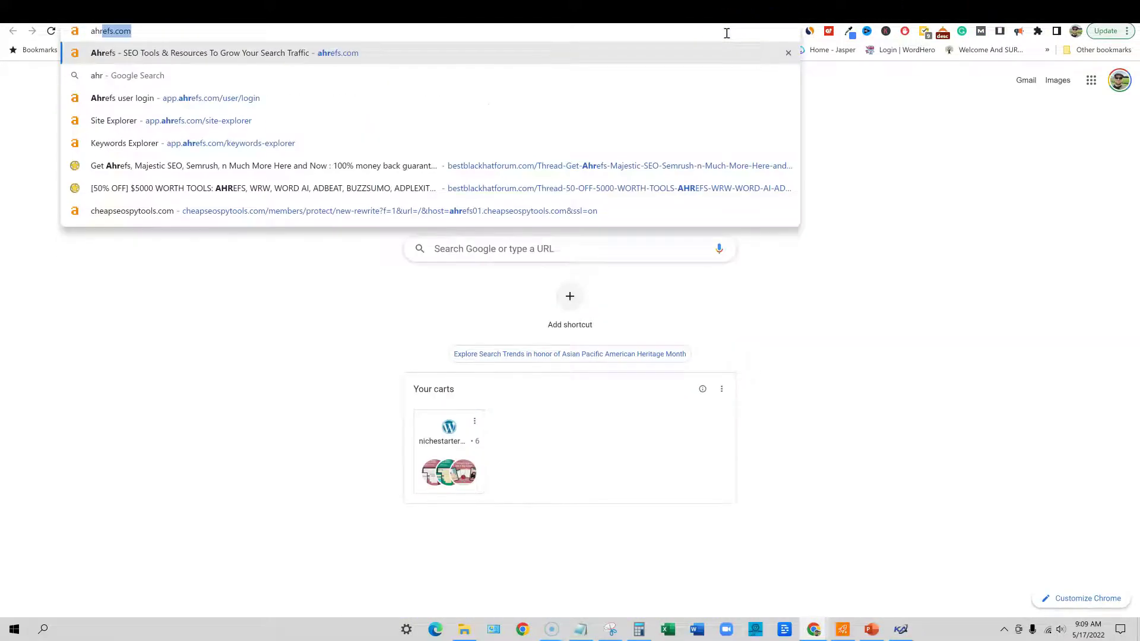
key("Return")
left_click(1003, 77)
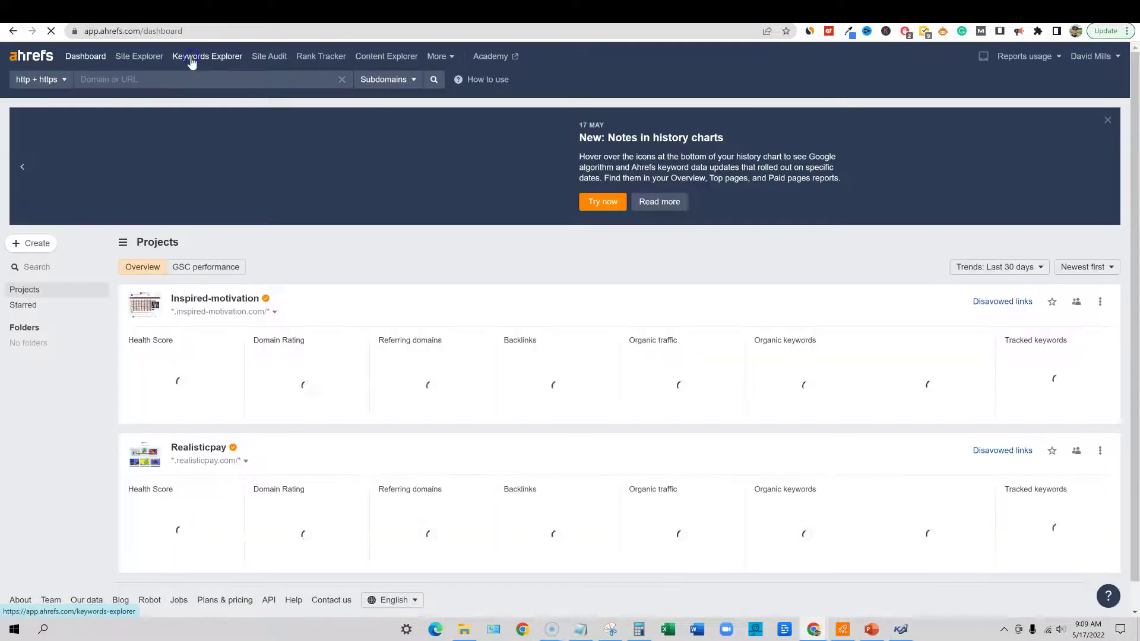
Paste the nine Scottsdale detailing keywords into Keywords Explorer and run the search
left_click(193, 61)
key("ctrl+v")
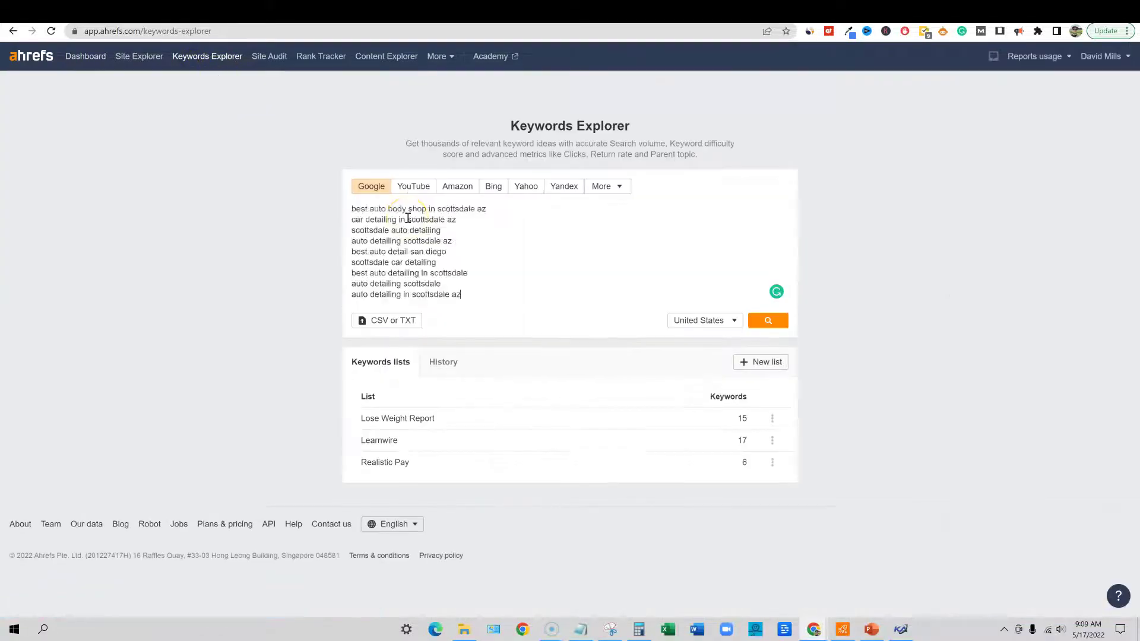
left_click_drag(409, 287, 321, 201)
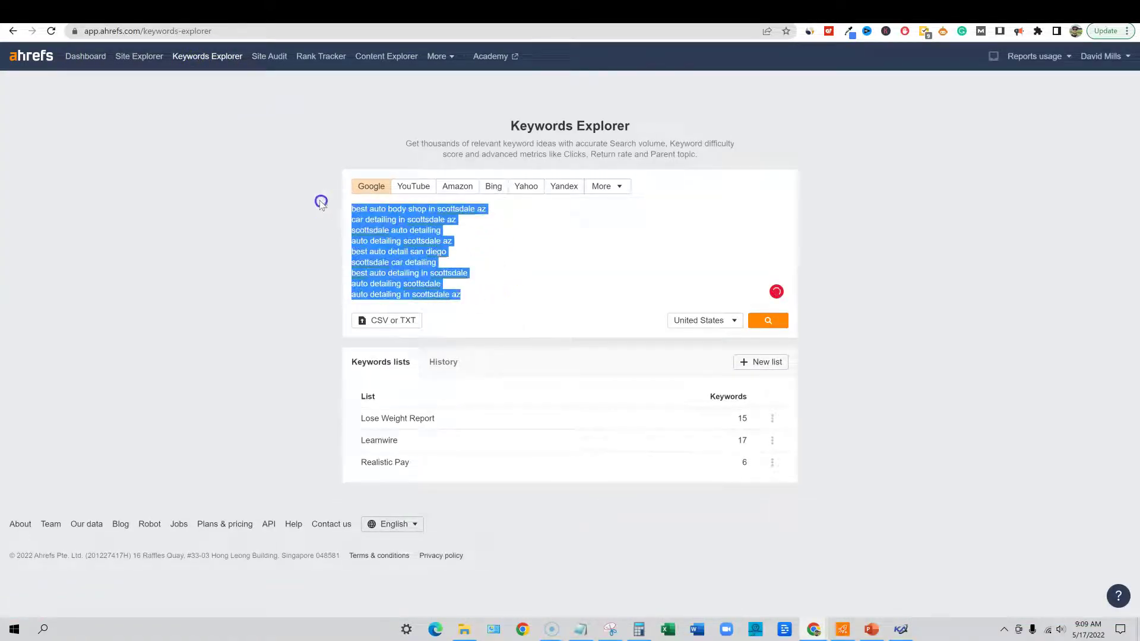
left_click(529, 220)
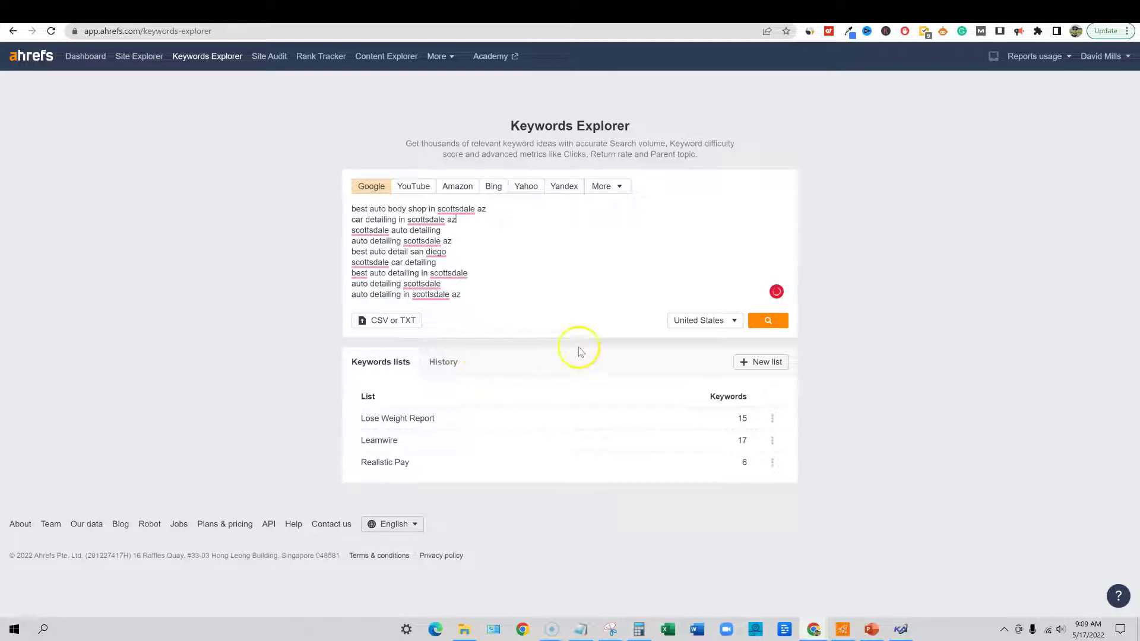
left_click(768, 320)
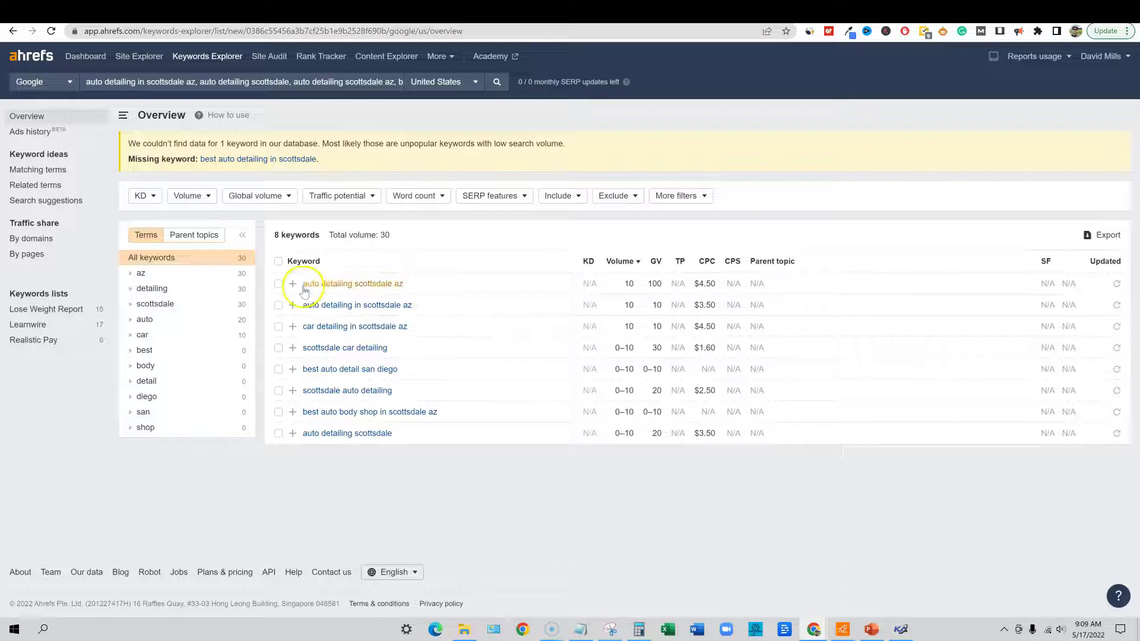
Tick the three Scottsdale AZ detailing keywords and save them to a new list, Auto Detailing Report
left_click(279, 285)
left_click(278, 305)
left_click(279, 327)
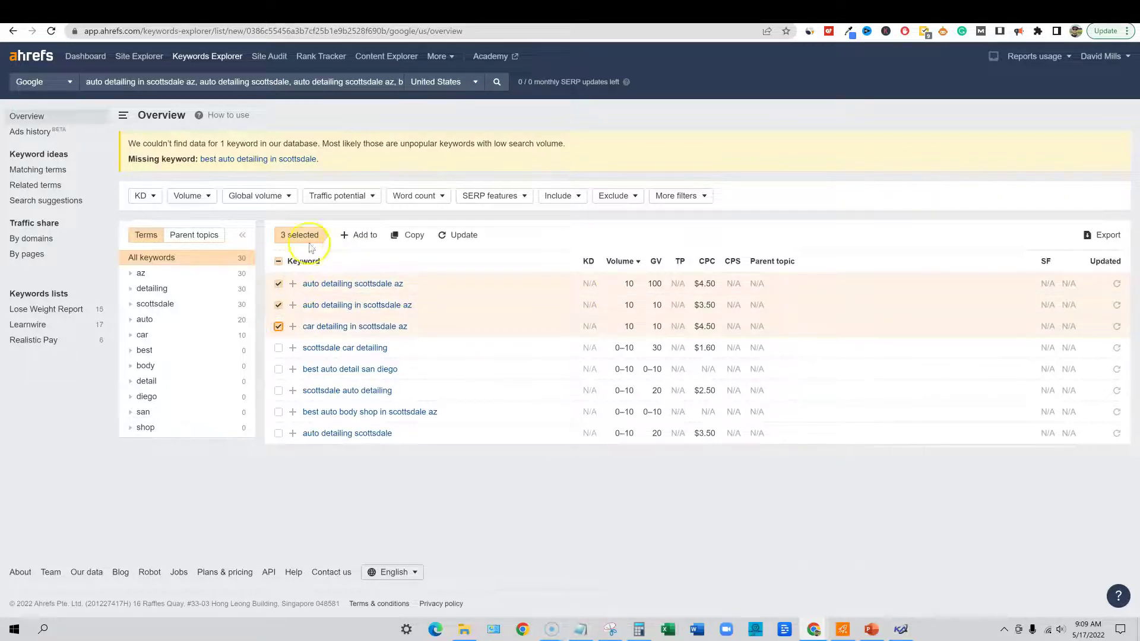
left_click(350, 237)
mouse_move(380, 252)
left_click(471, 324)
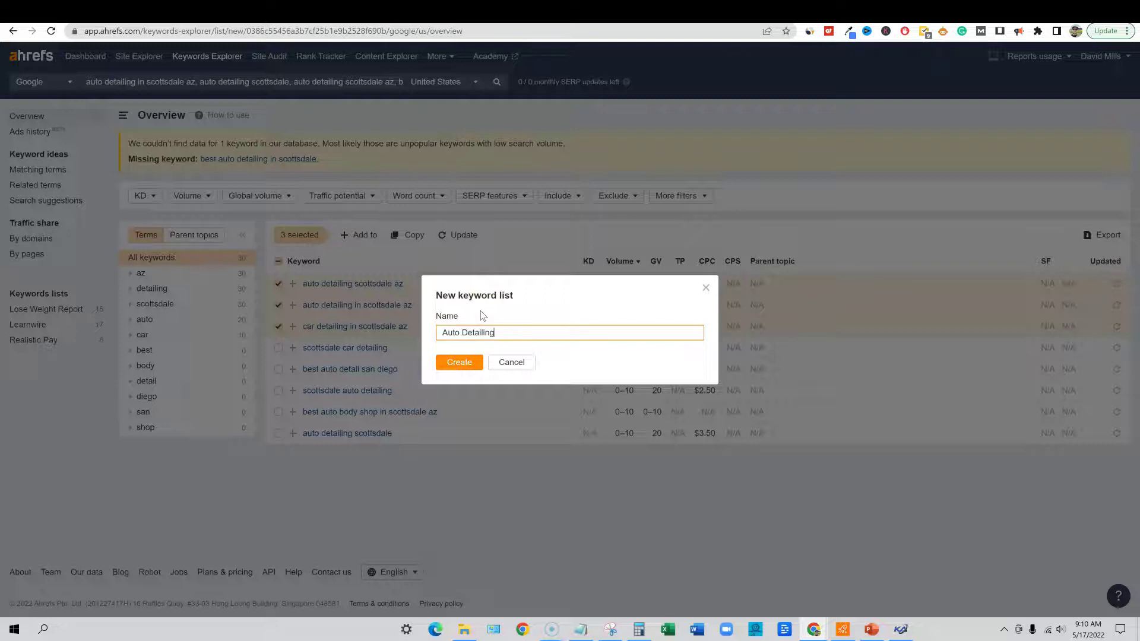
left_click(463, 360)
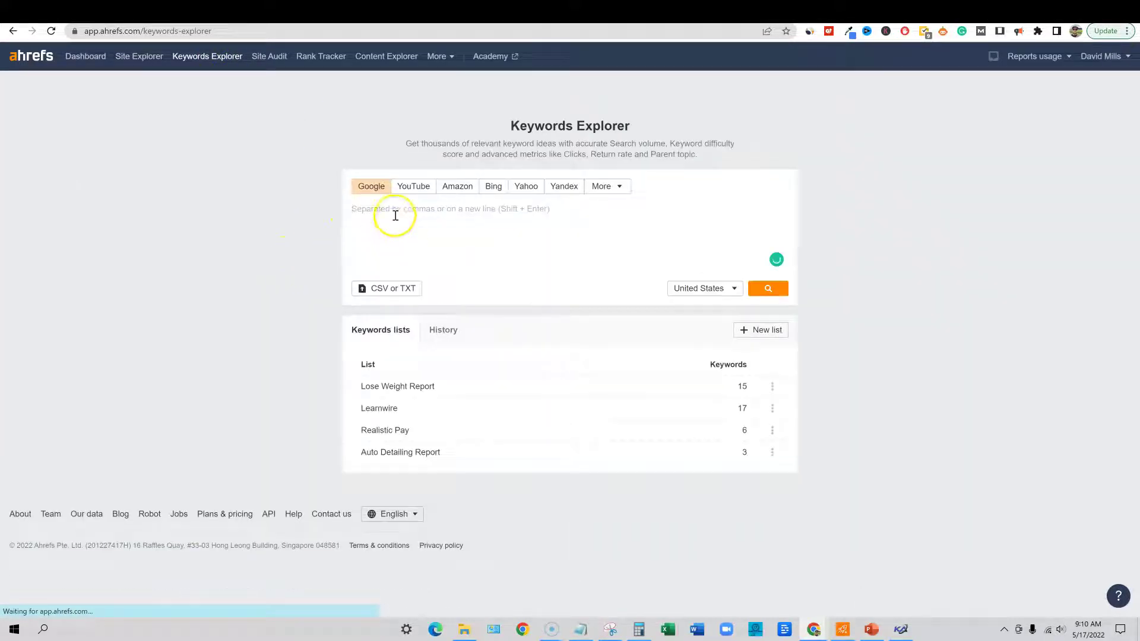
Search 'auto detailing arizona, auto detailing az' in Keywords Explorer and show Matching terms
left_click(394, 214)
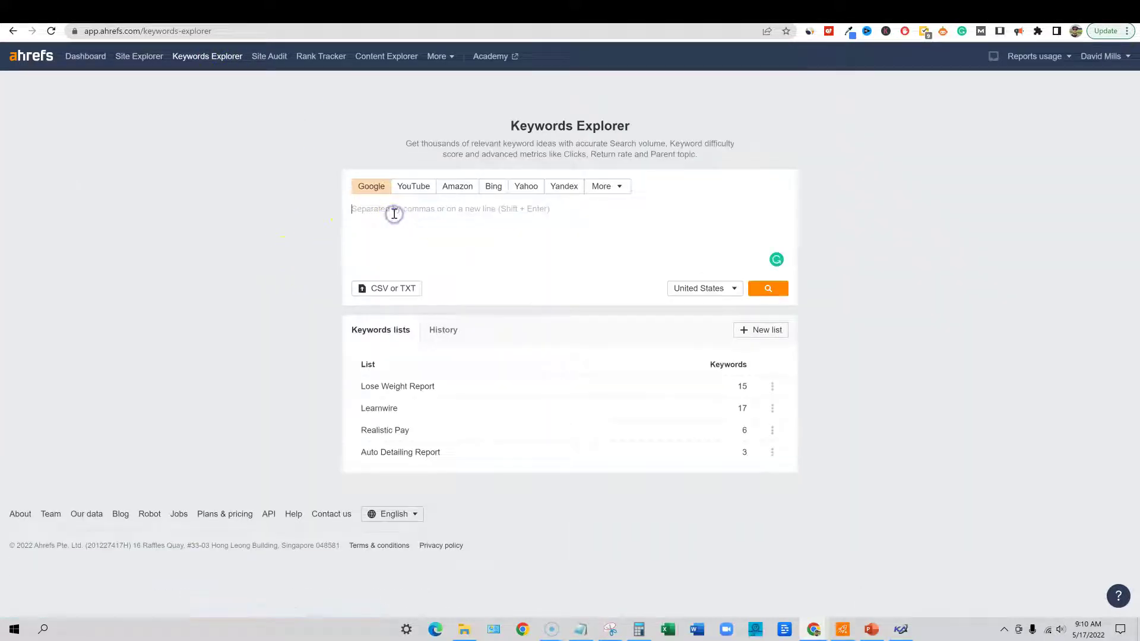
type("auto detailing ari")
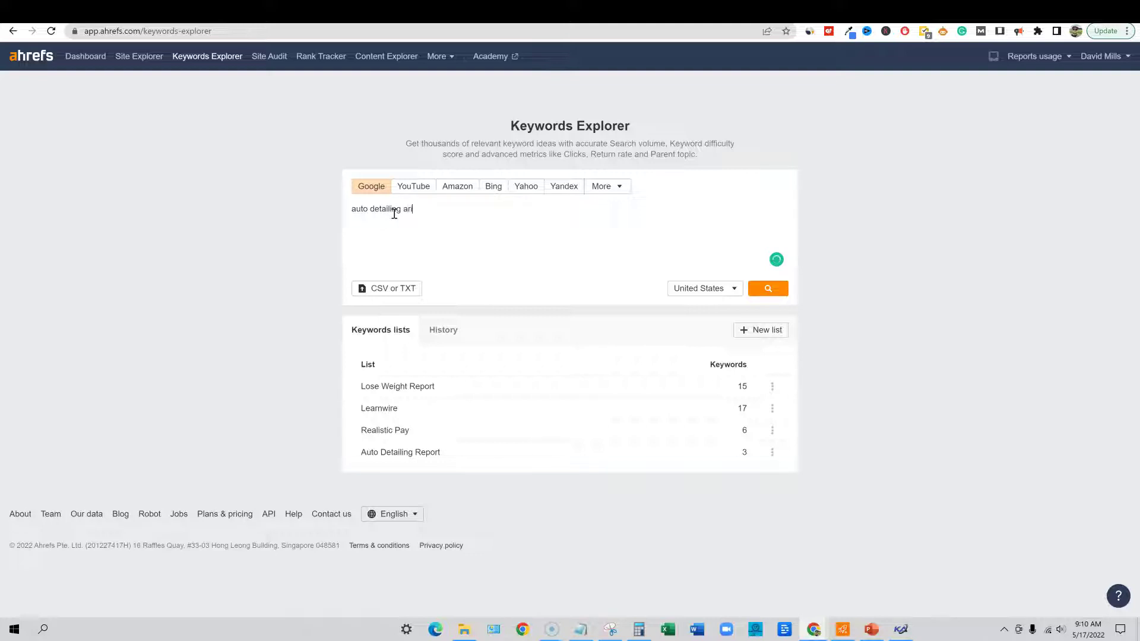
type("zona, auto detailing az")
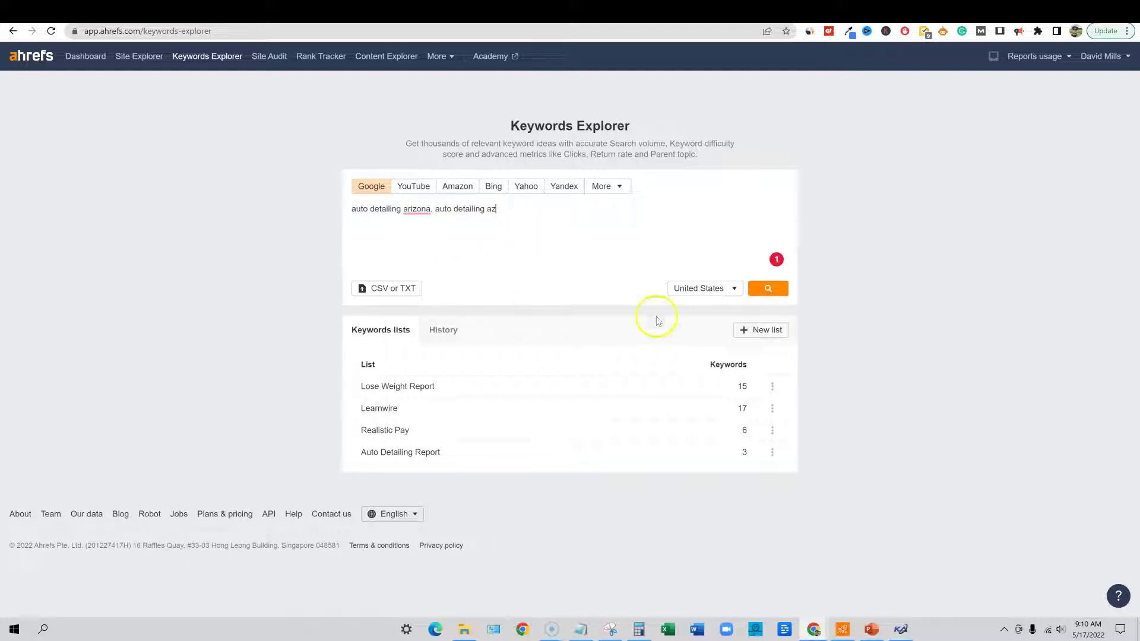
left_click(770, 289)
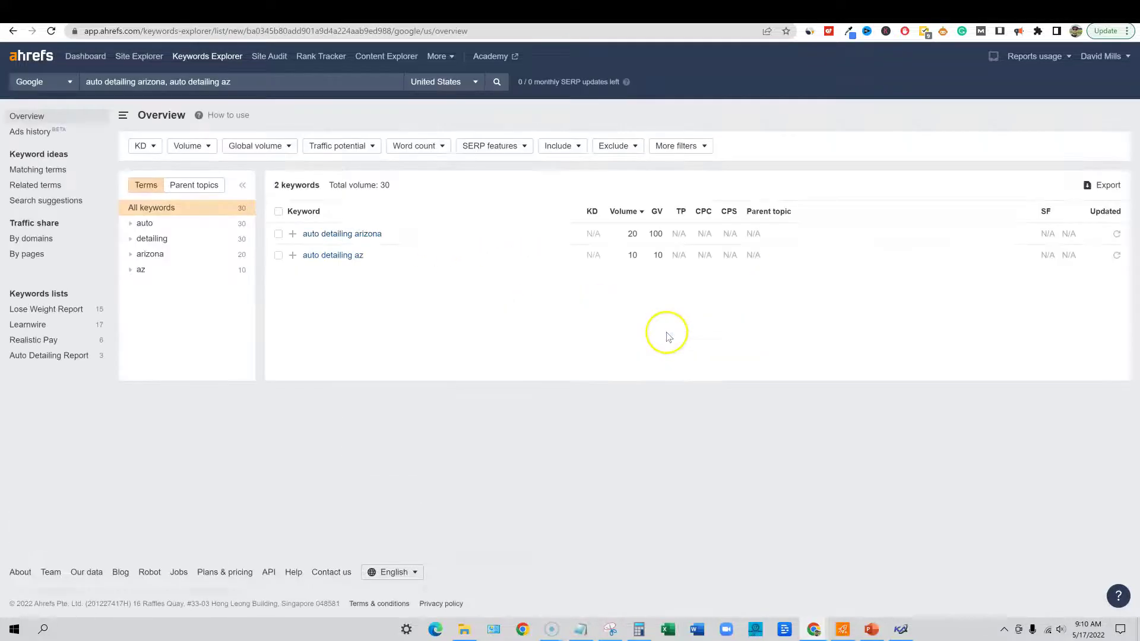
left_click(52, 171)
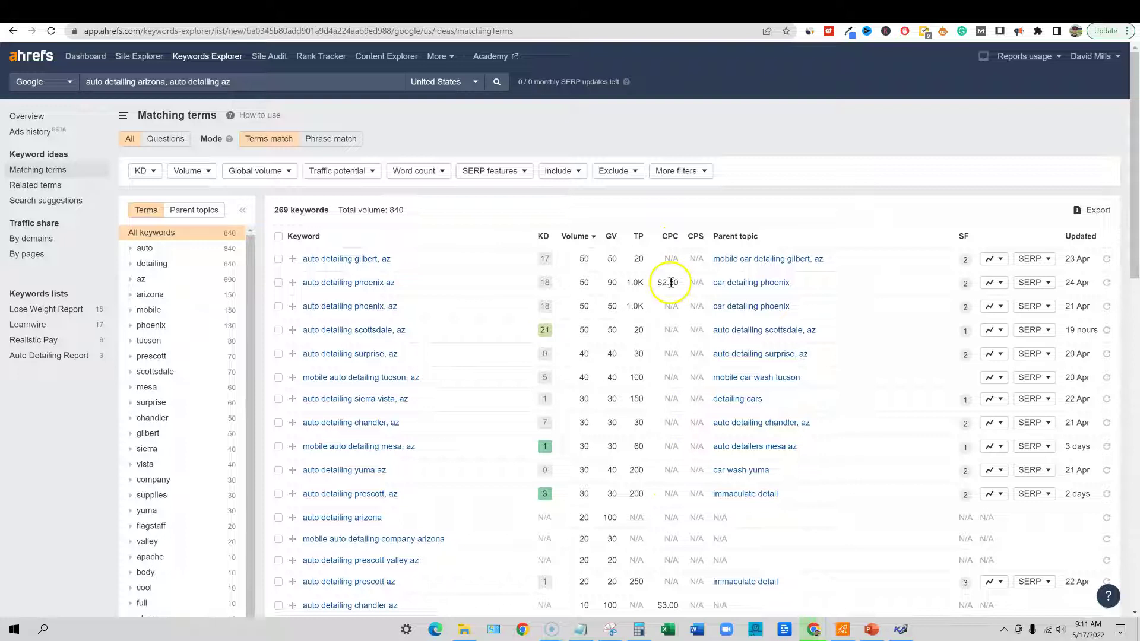
Sort the matching terms by CPC, highest first, and scroll through the ranked results
left_click(671, 237)
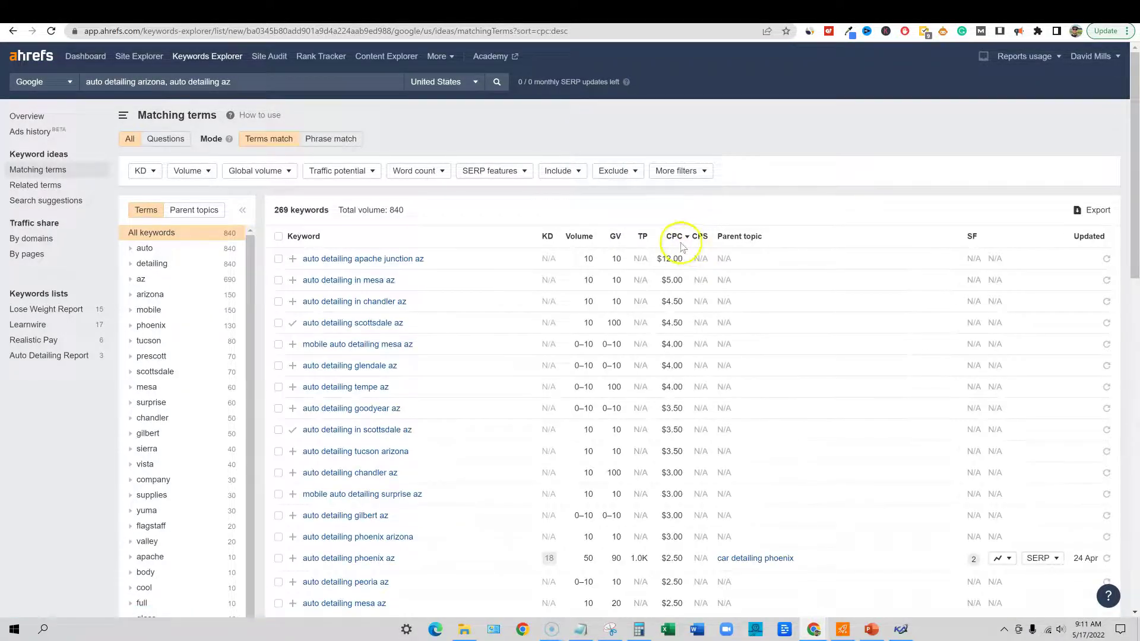
scroll(677, 296, "down", 5)
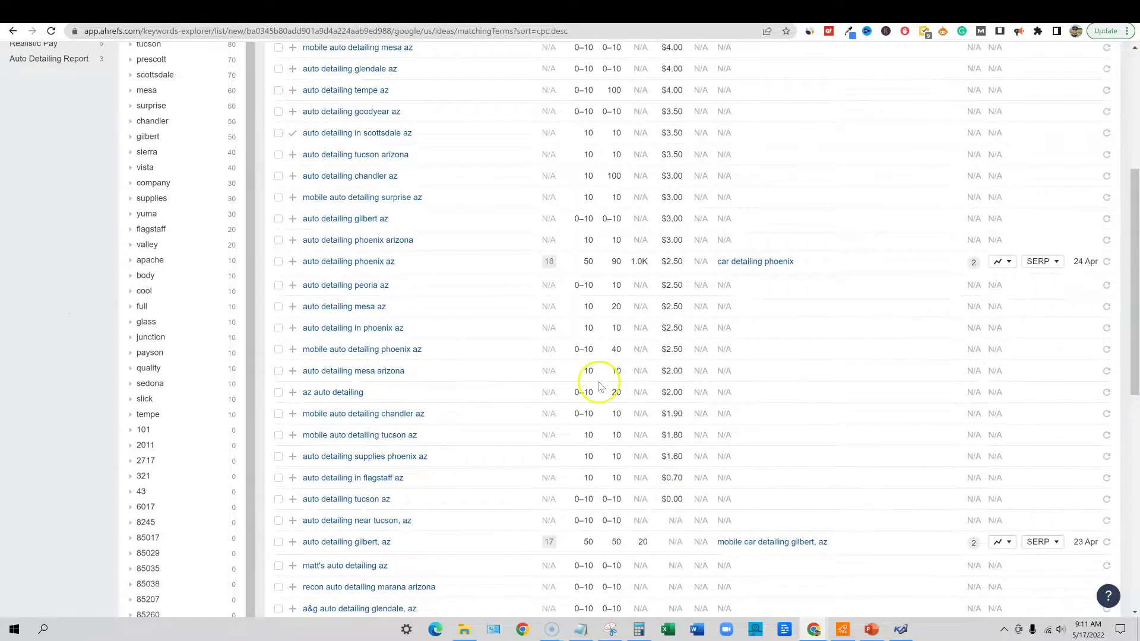
scroll(598, 382, "up", 5)
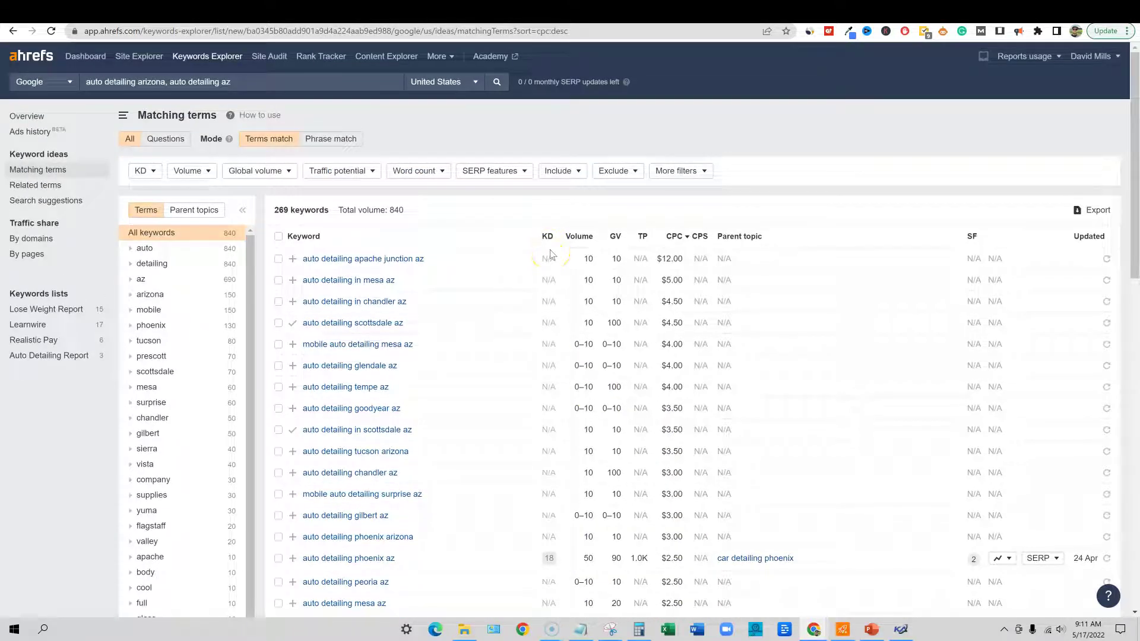
scroll(588, 309, "down", 4)
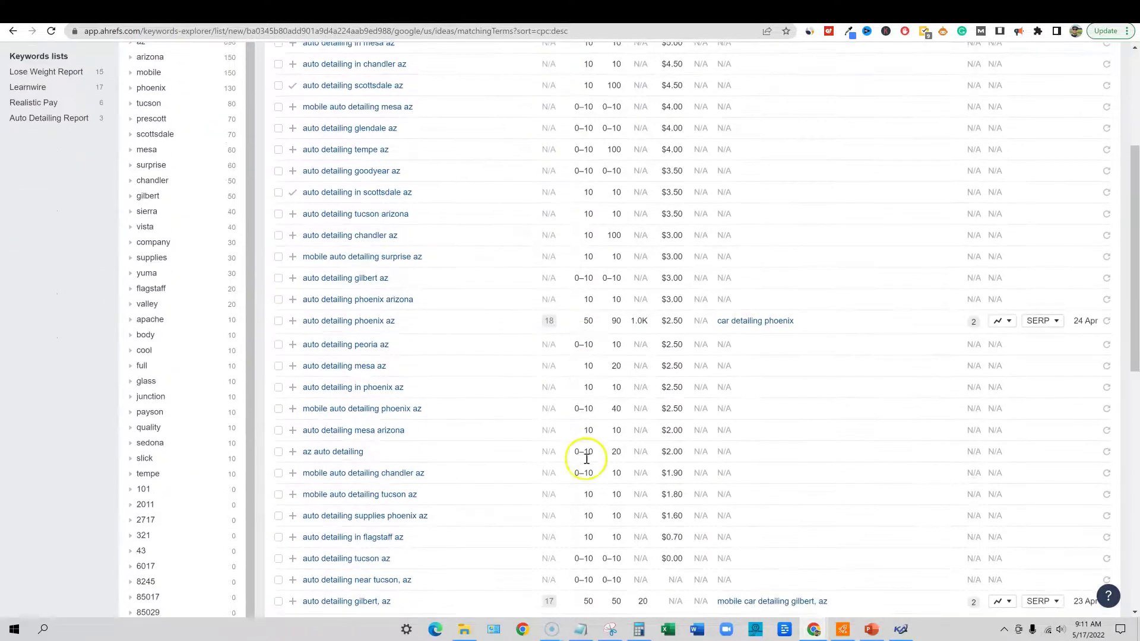
scroll(622, 512, "down", 1)
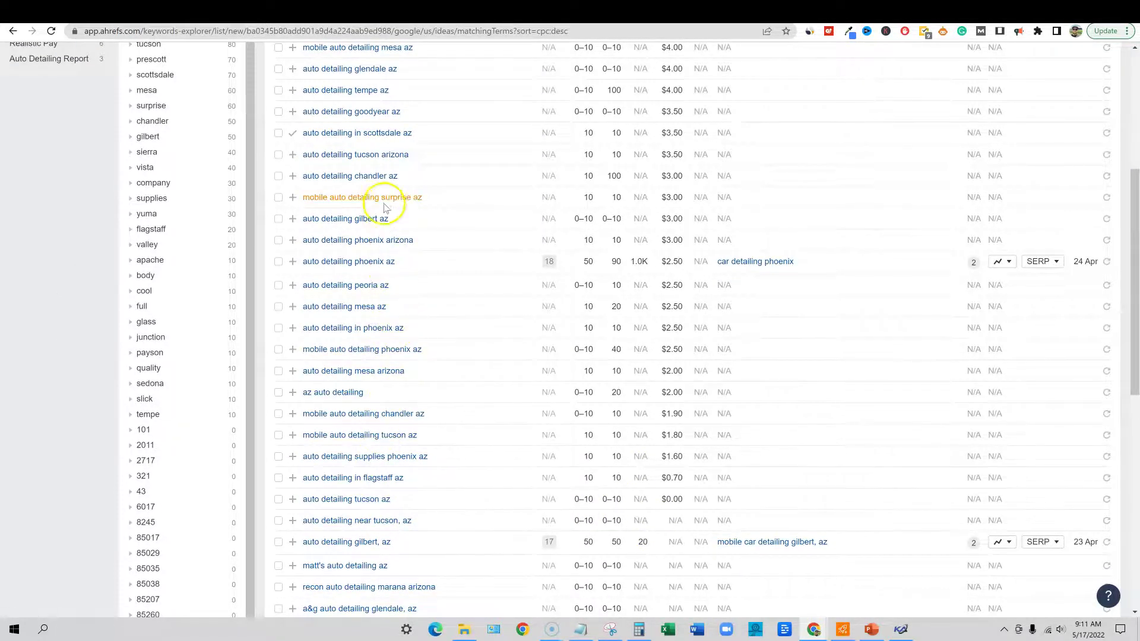
scroll(434, 243, "up", 3)
scroll(434, 244, "up", 2)
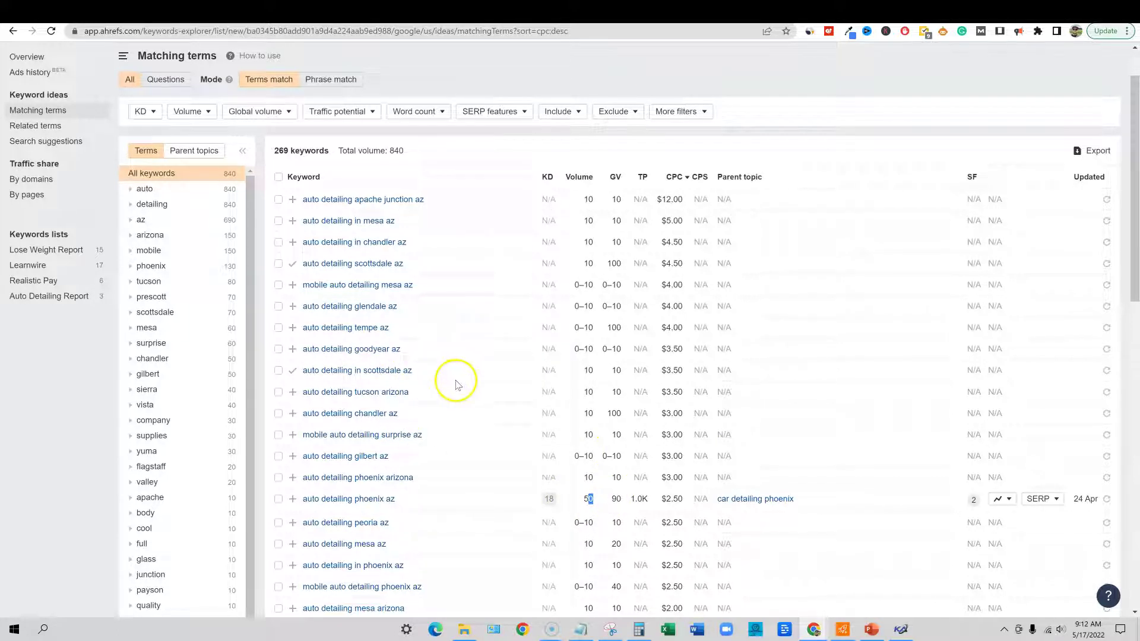
scroll(594, 501, "down", 3)
scroll(608, 463, "up", 4)
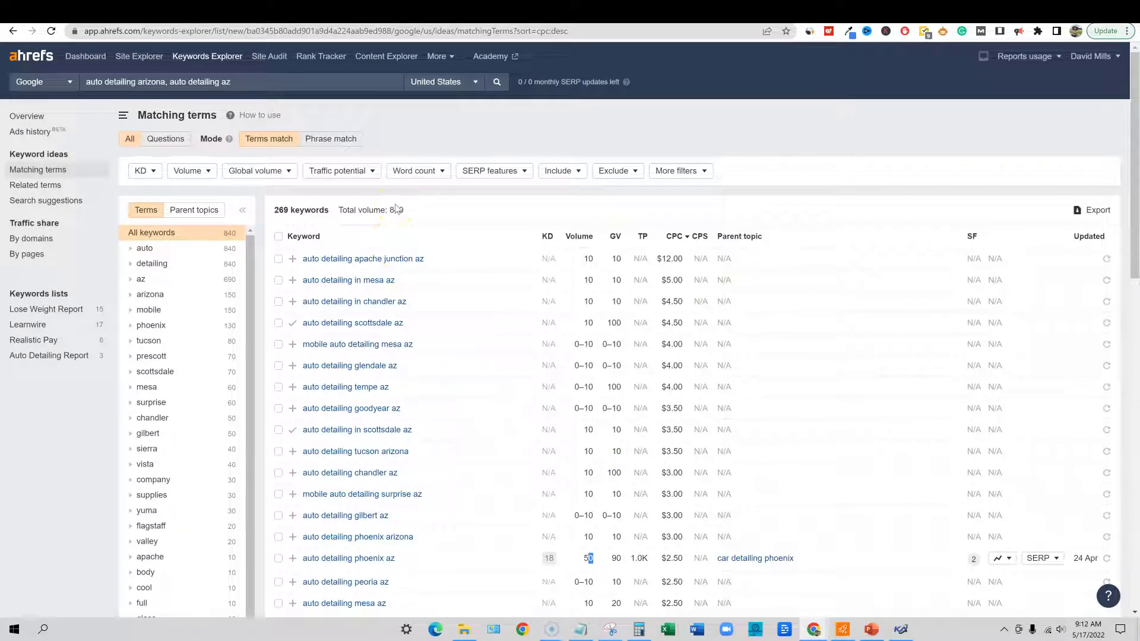
Add a CPC filter keeping only keywords costing at least $0.10 per click
left_click(710, 172)
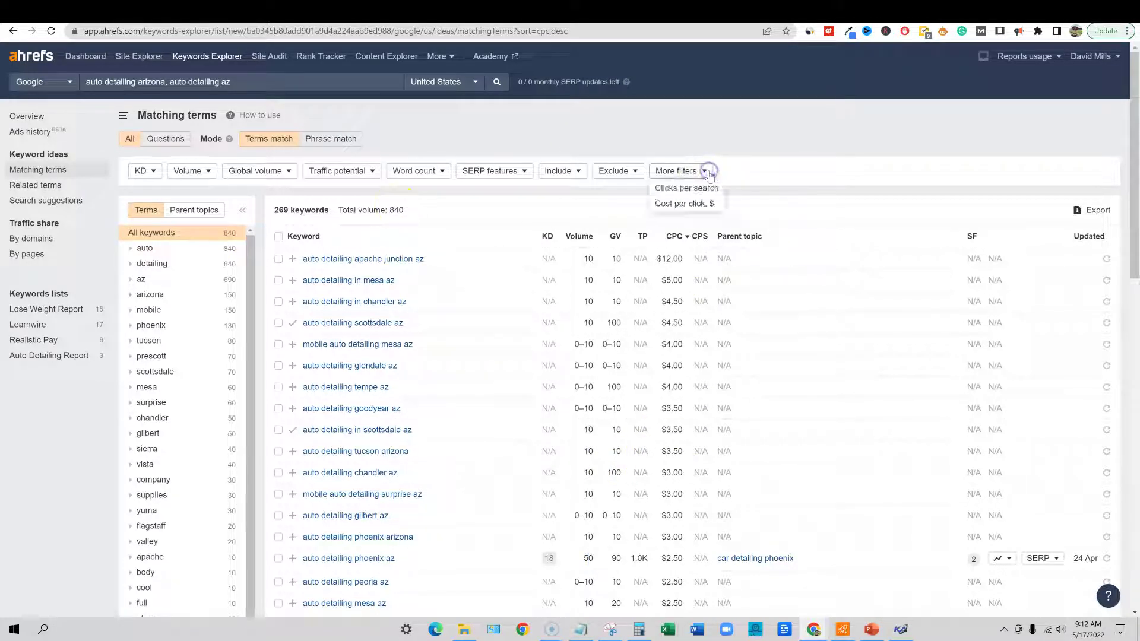
left_click(682, 204)
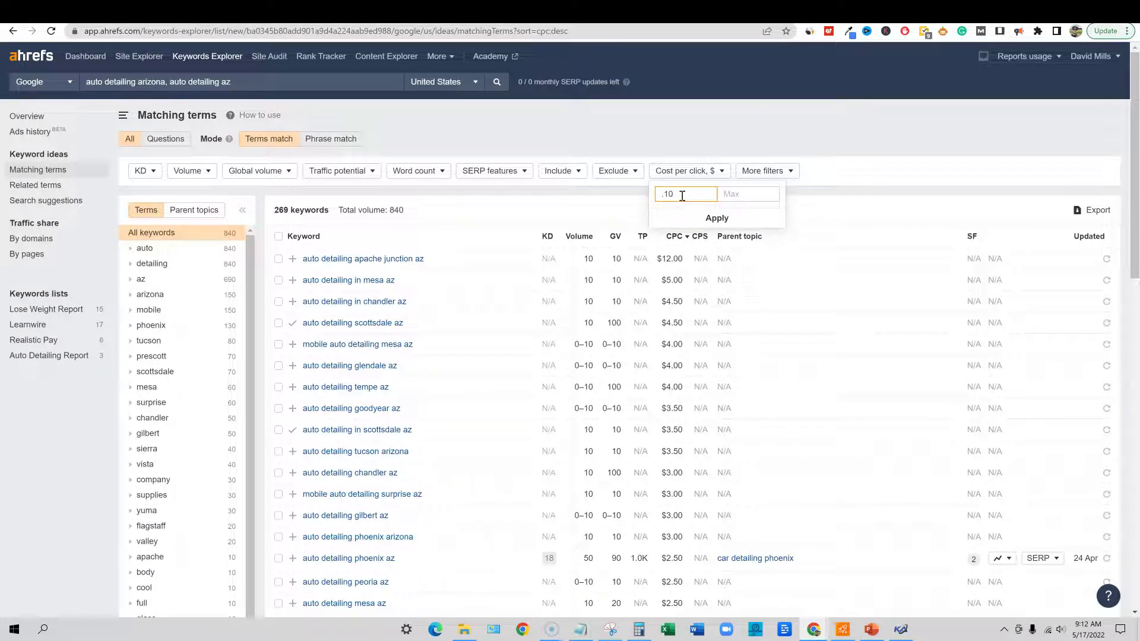
left_click(716, 217)
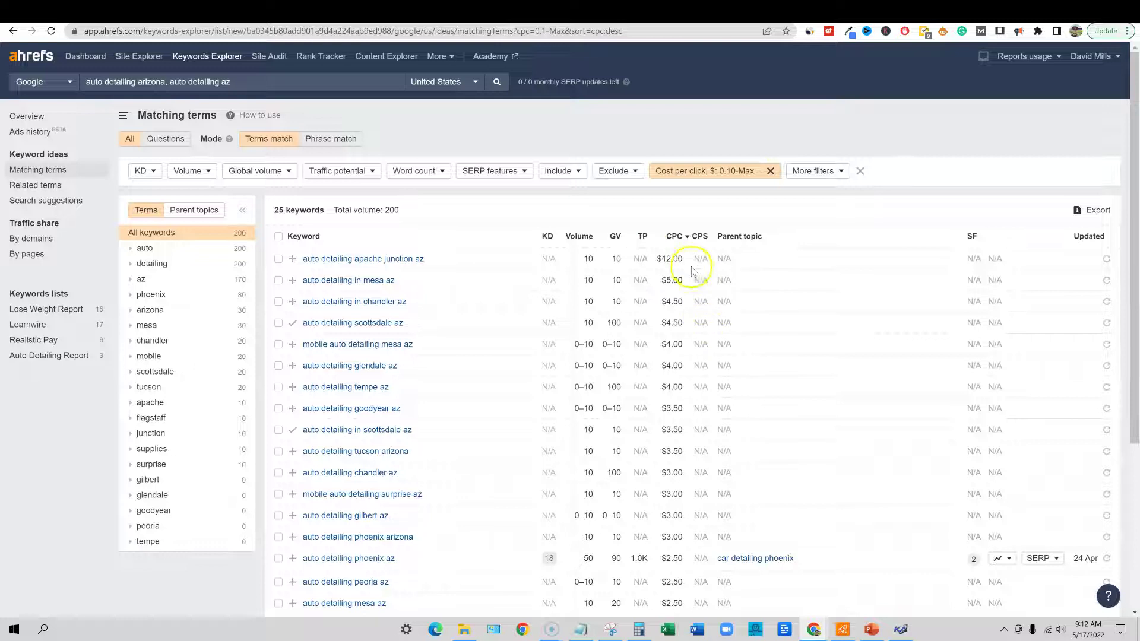
scroll(693, 270, "down", 4)
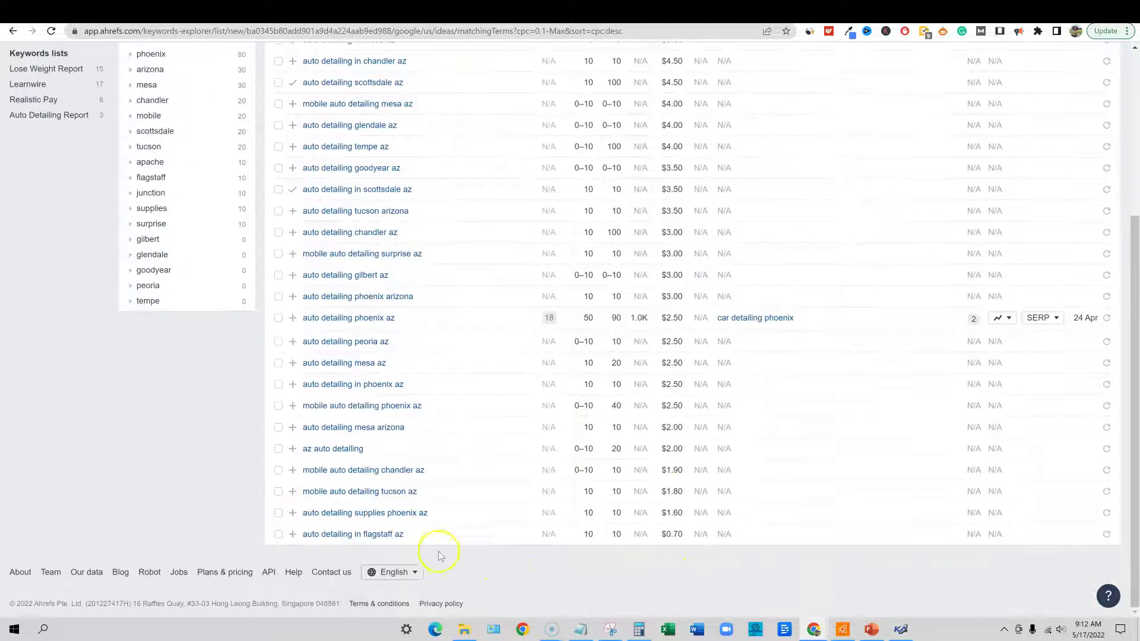
scroll(435, 550, "up", 4)
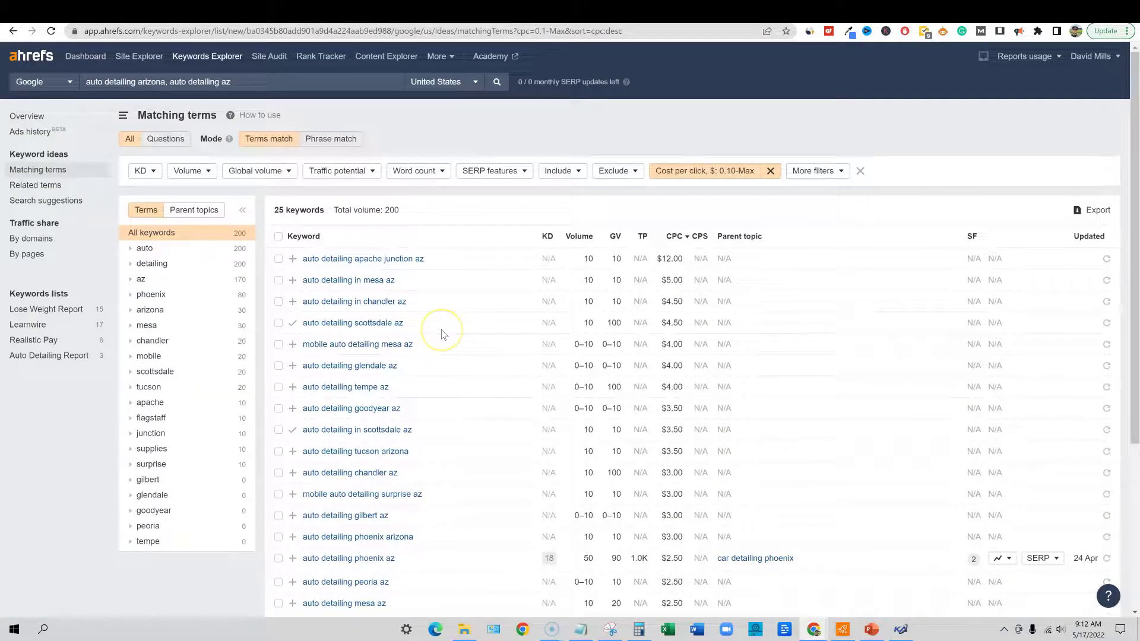
scroll(442, 334, "down", 4)
scroll(564, 356, "up", 4)
Select all 25 filtered keywords, add them to Auto Detailing Report, then deselect them
left_click(278, 237)
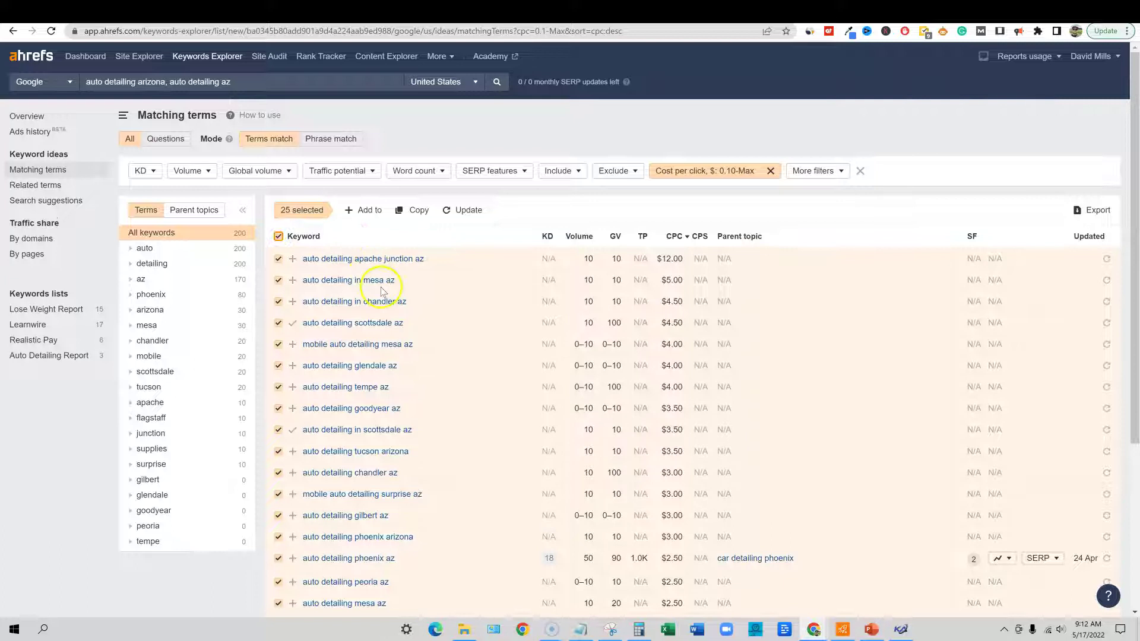
scroll(548, 264, "down", 4)
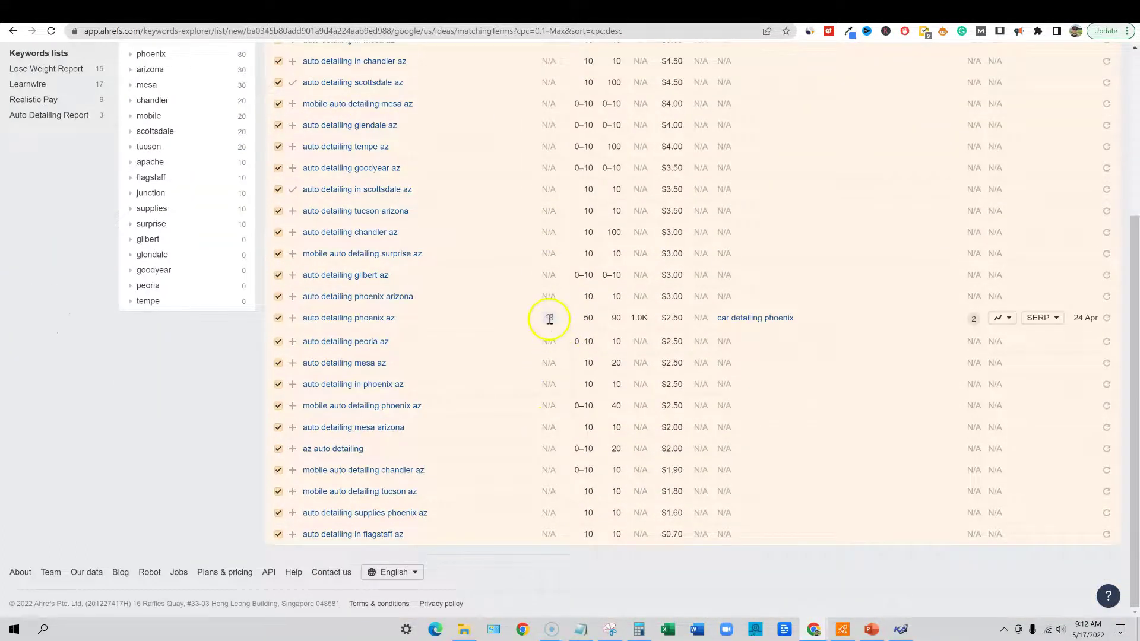
scroll(550, 319, "up", 4)
left_click(363, 210)
mouse_move(404, 229)
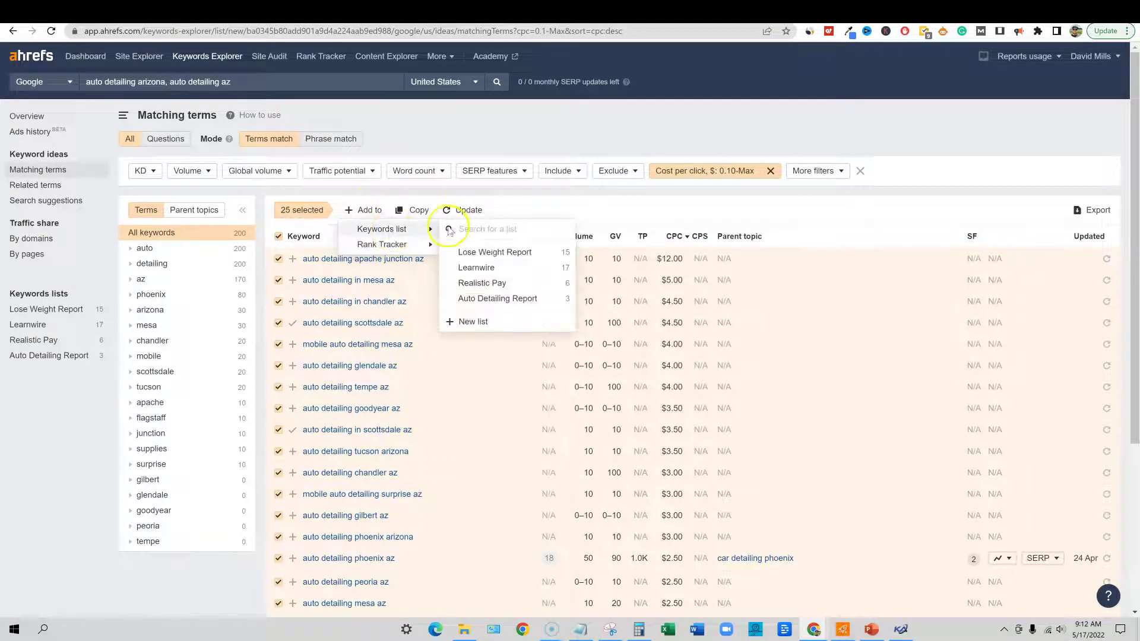
left_click(505, 301)
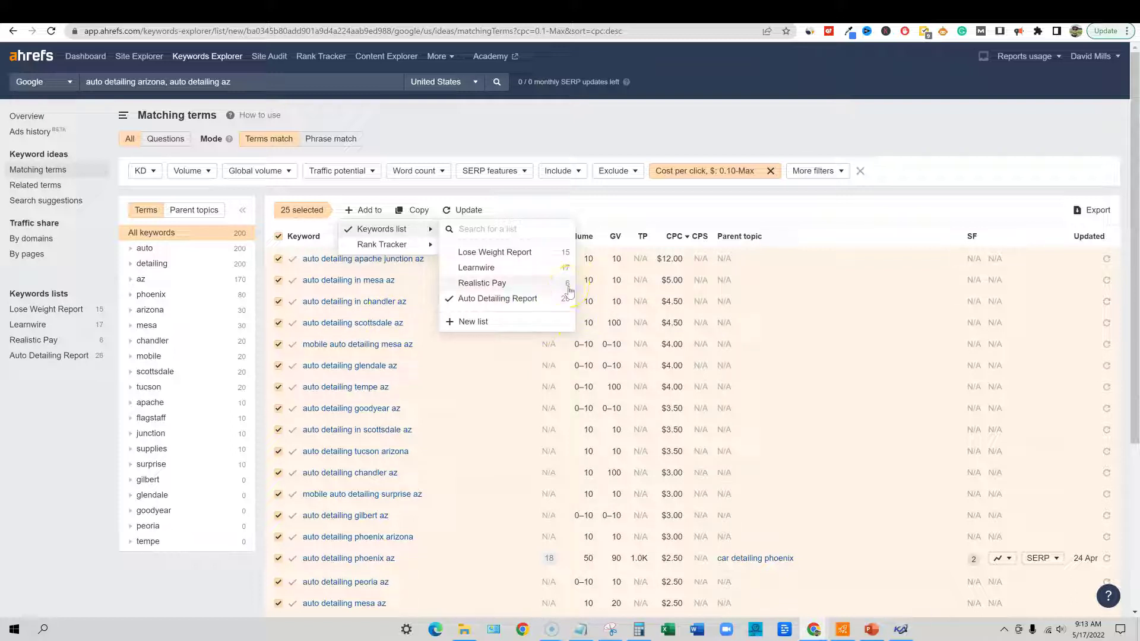
left_click(686, 265)
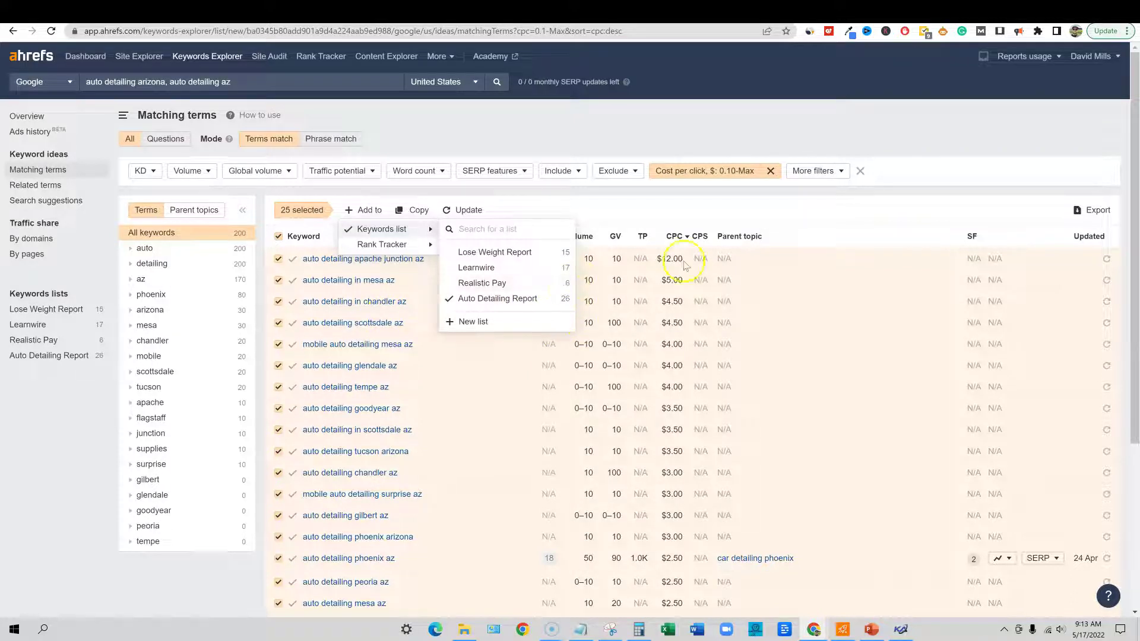
left_click(279, 236)
Clear the CPC filter and set a minimum search volume of 10
left_click(770, 170)
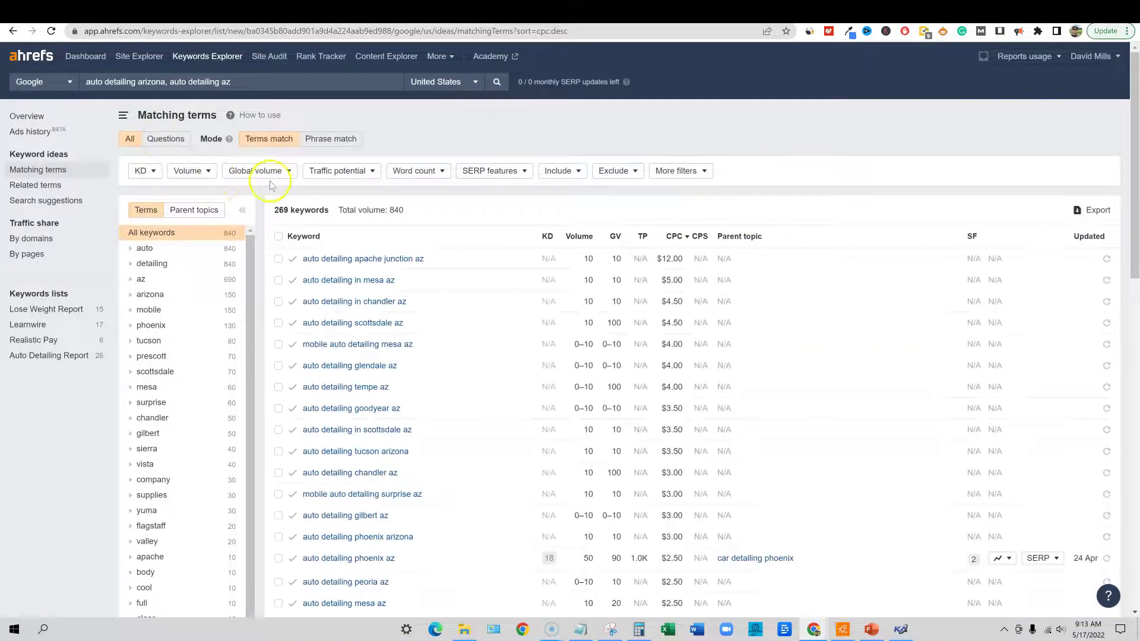
left_click(191, 171)
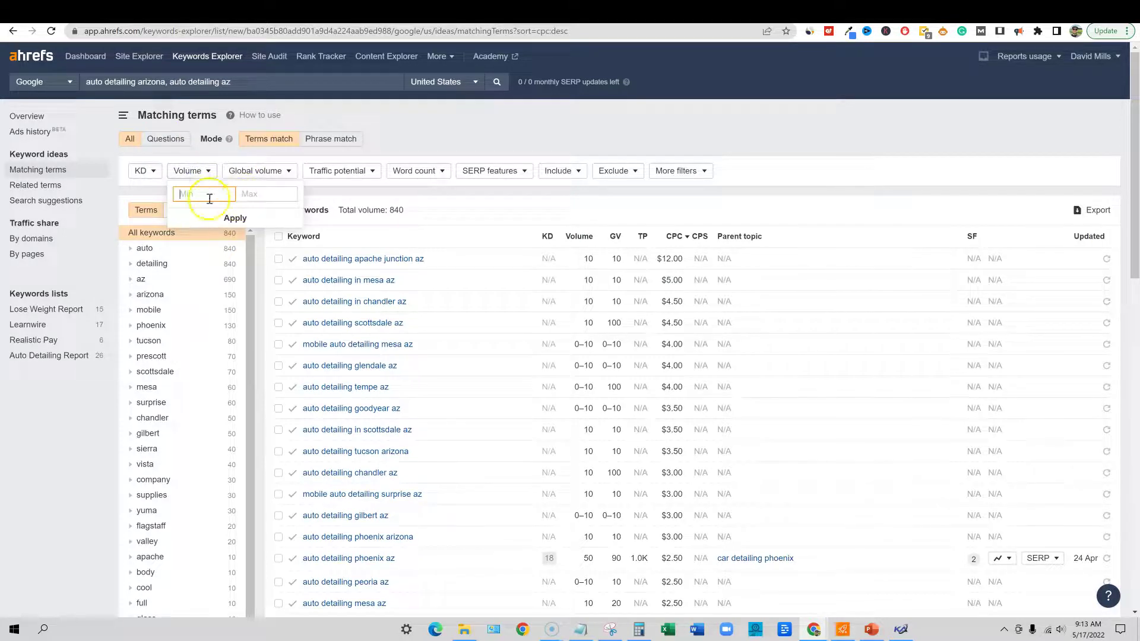
left_click(208, 194)
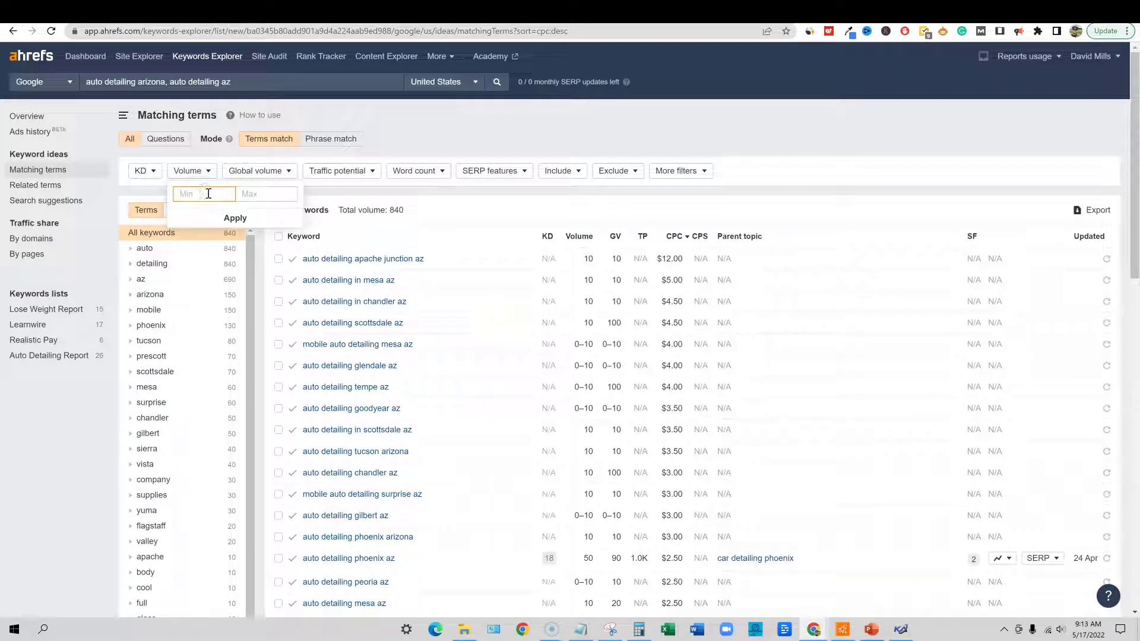
left_click(235, 218)
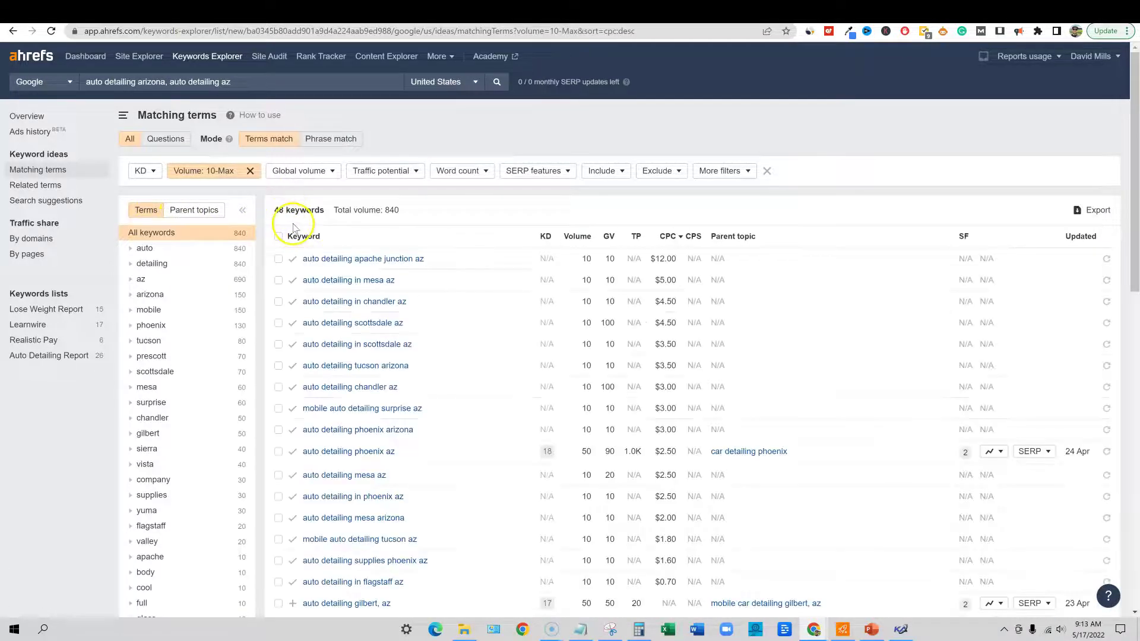
Limit keyword difficulty (KD) to a maximum of 25
left_click(145, 171)
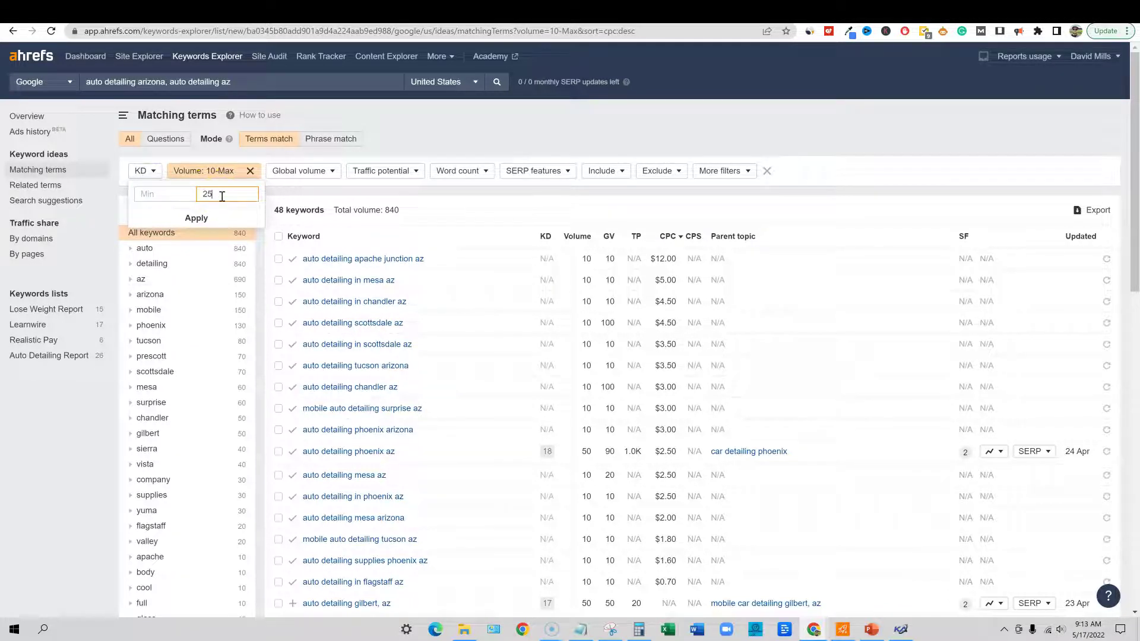
type("25")
key("Return")
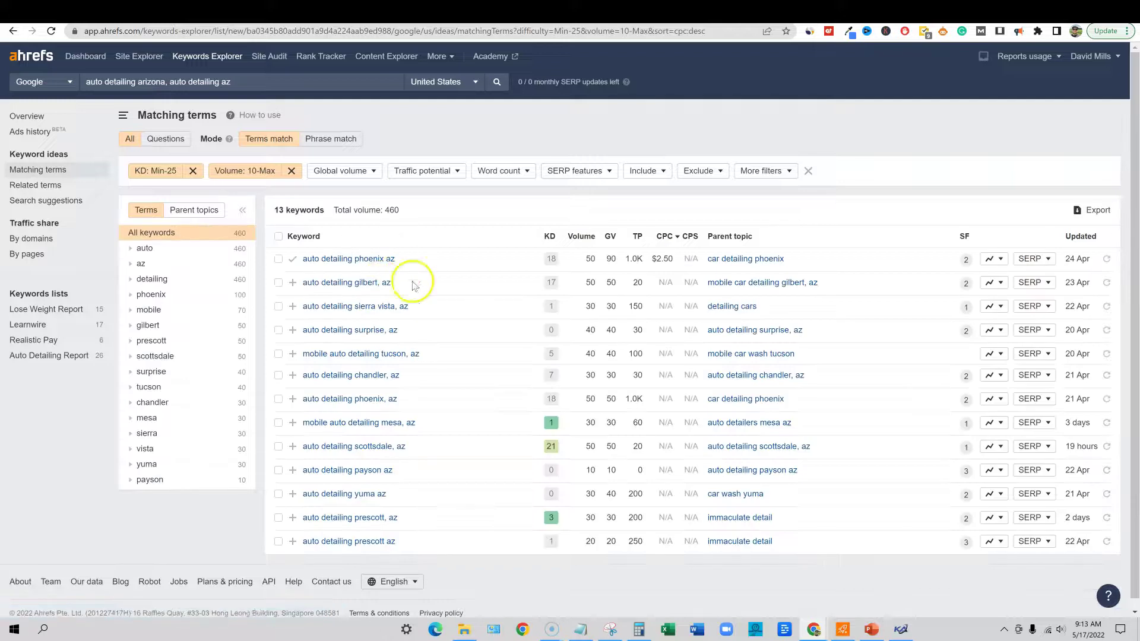
Select all 12 filtered keywords and add them to the Auto Detailing Report list
scroll(509, 350, "down", 1)
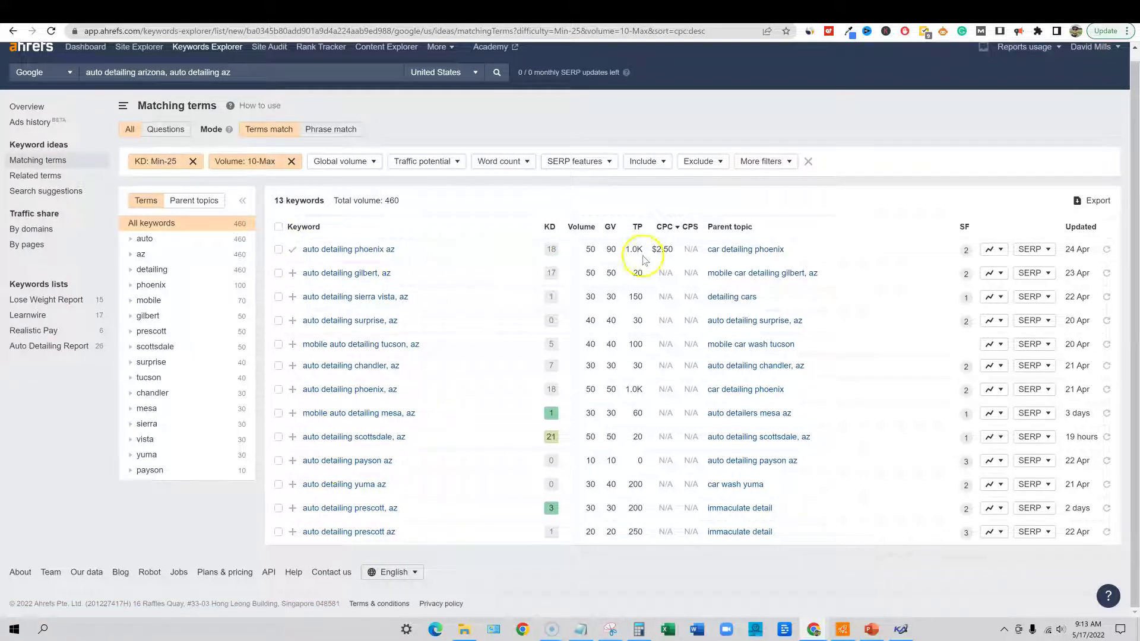
left_click(278, 227)
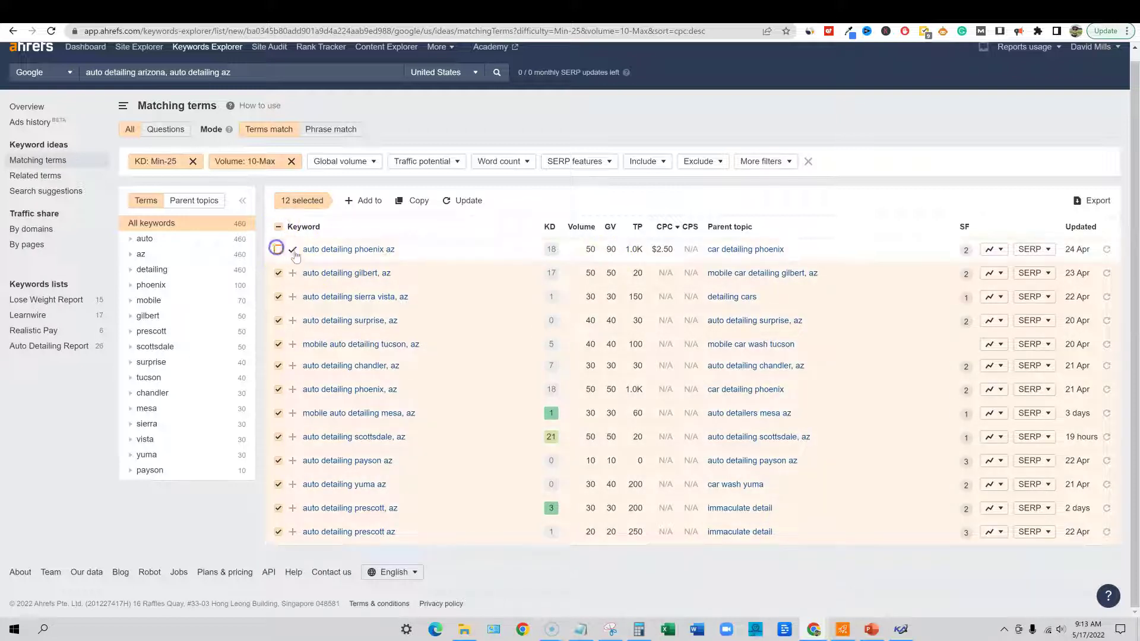
left_click(363, 201)
mouse_move(386, 220)
left_click(502, 291)
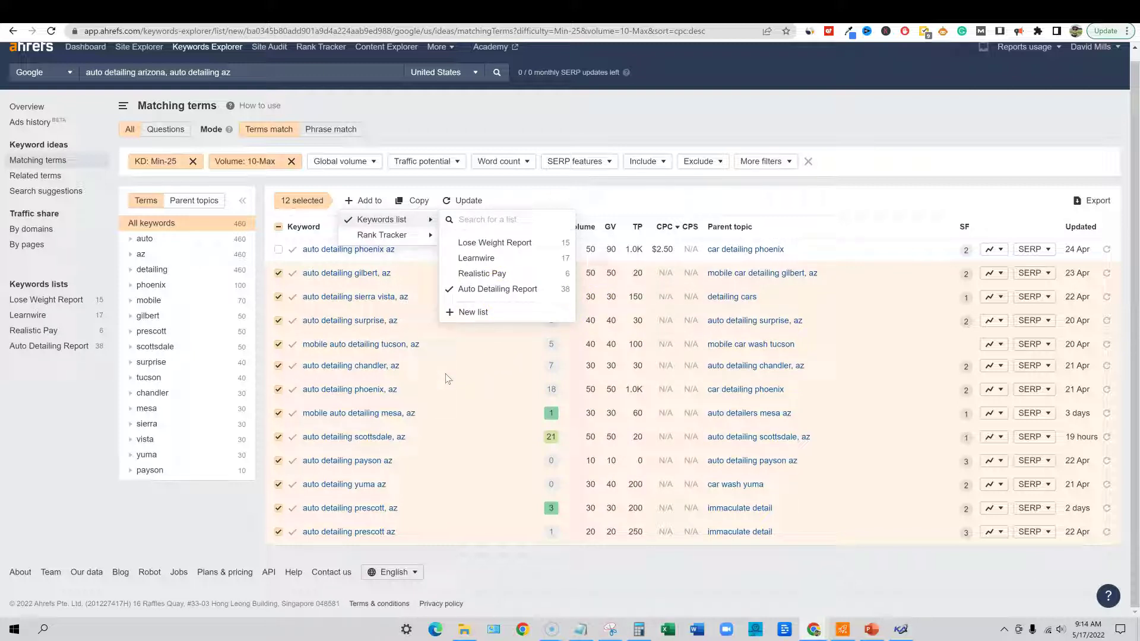
left_click(859, 181)
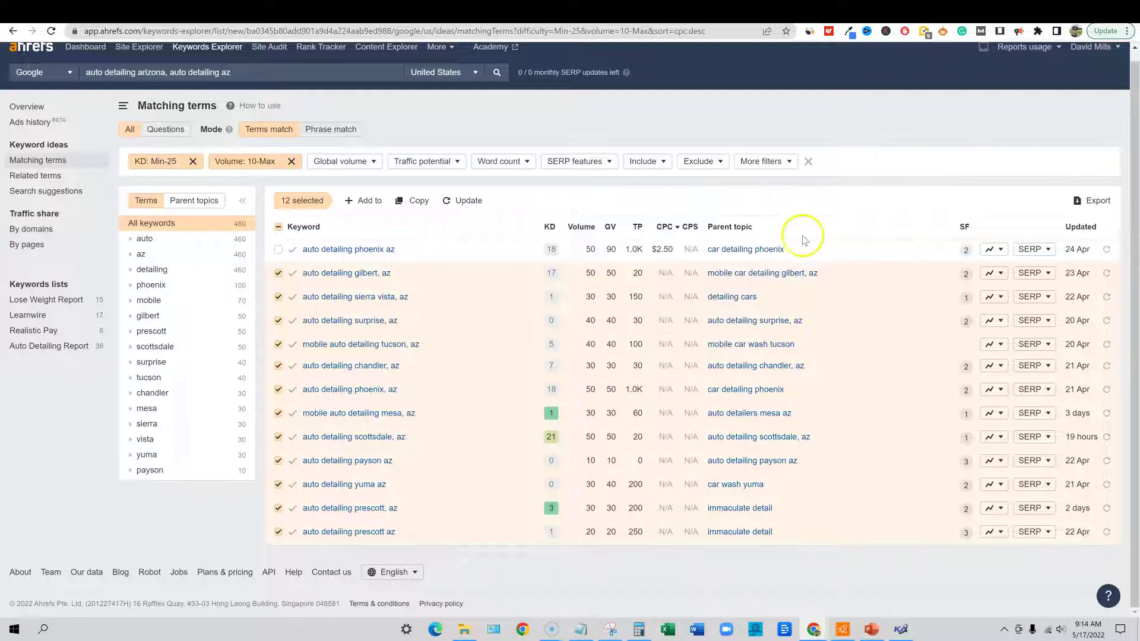
Open writerzen.net in a new browser tab
left_click(997, 11)
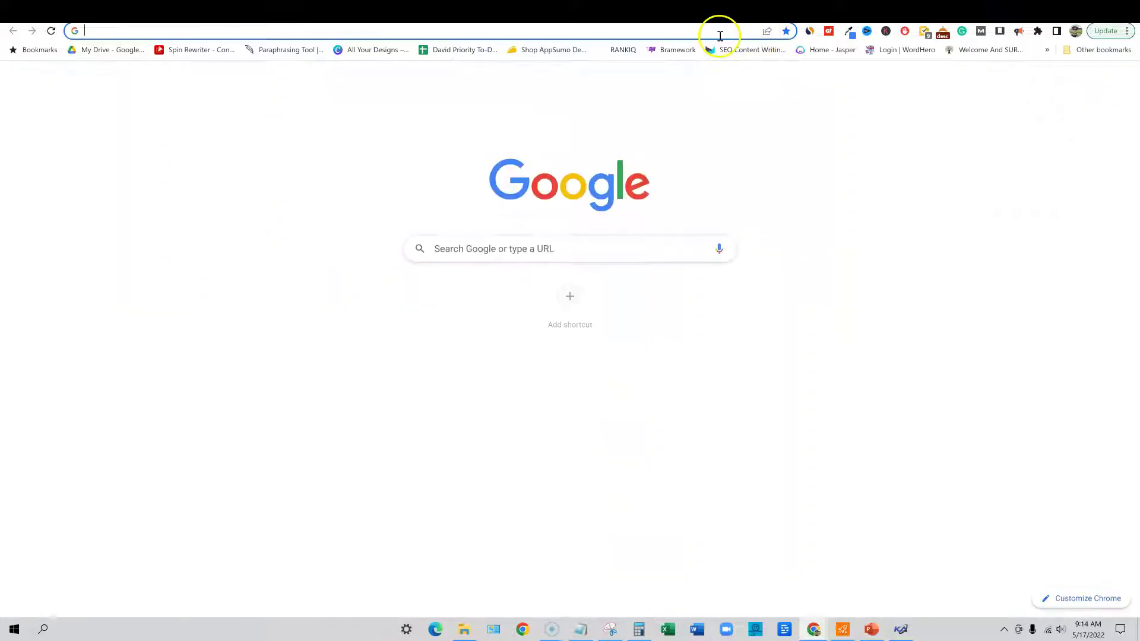
left_click(718, 36)
type("writer")
key("Return")
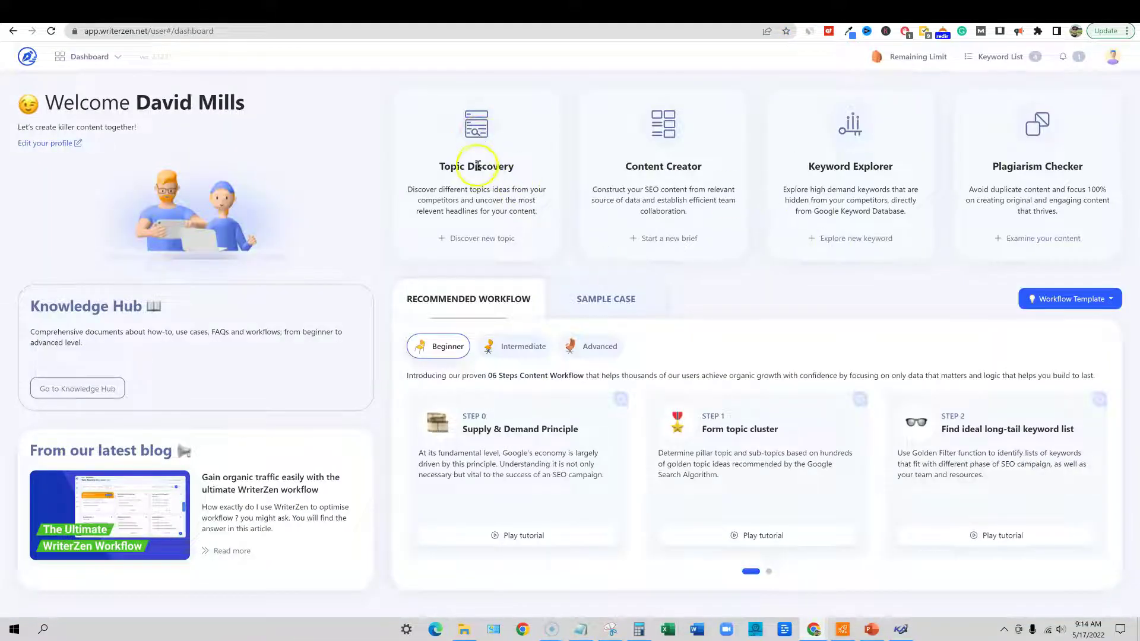
Run a Topic Discovery search for 'auto detailing arizona'
left_click(482, 237)
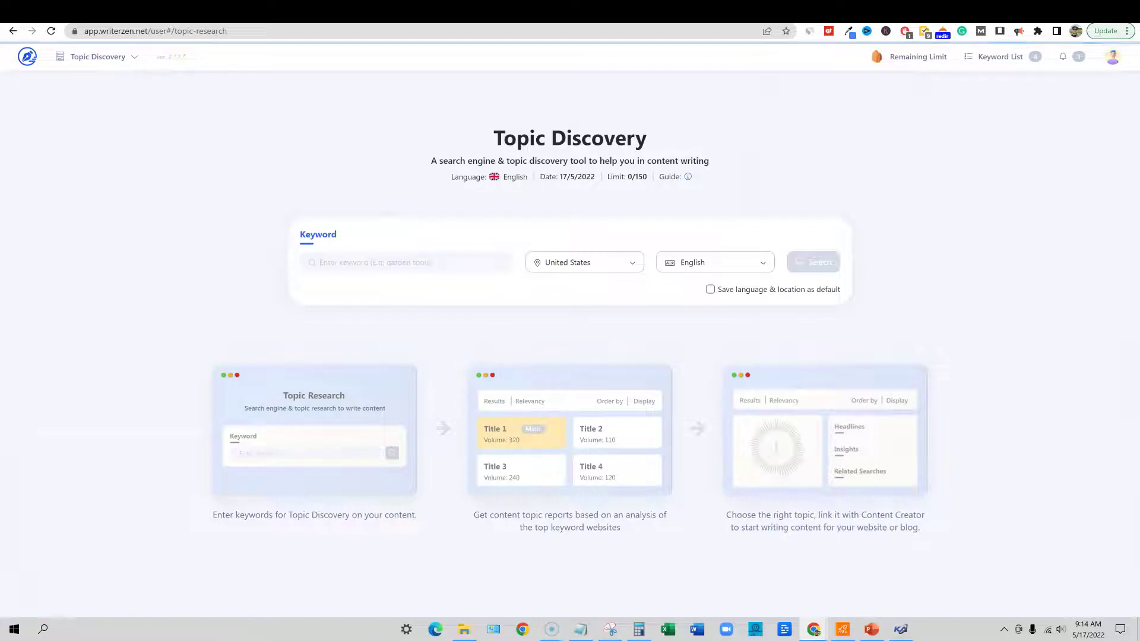
left_click(380, 266)
type("auto detailing arizona")
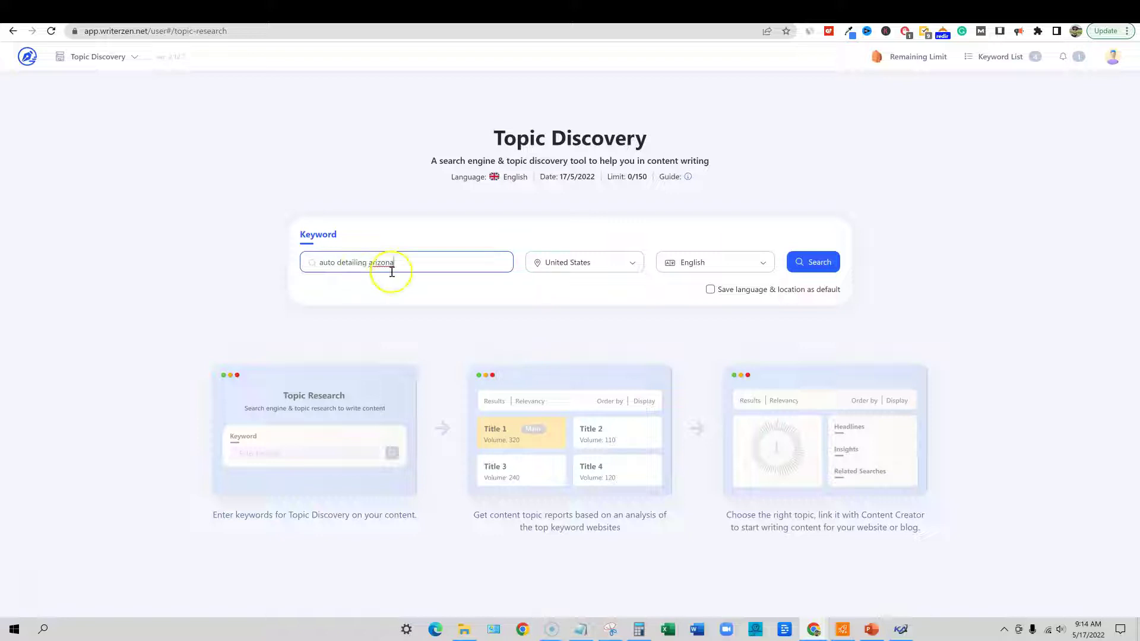
left_click(819, 267)
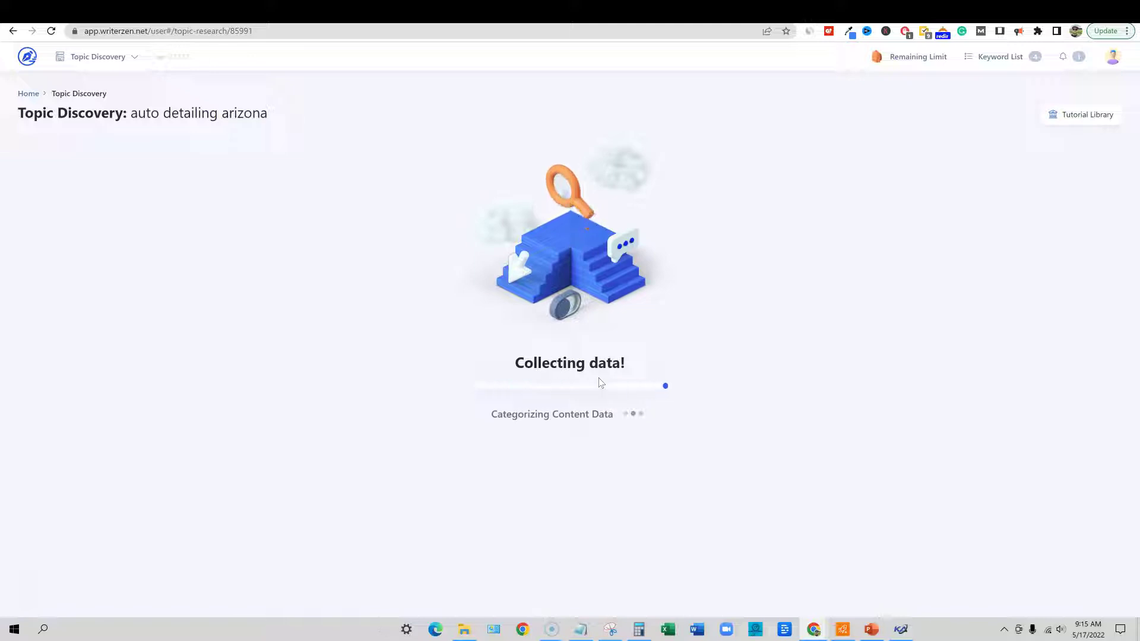
Glance at the Ahrefs tab, then return to WriterZen until the 67 topics load
left_click(927, 9)
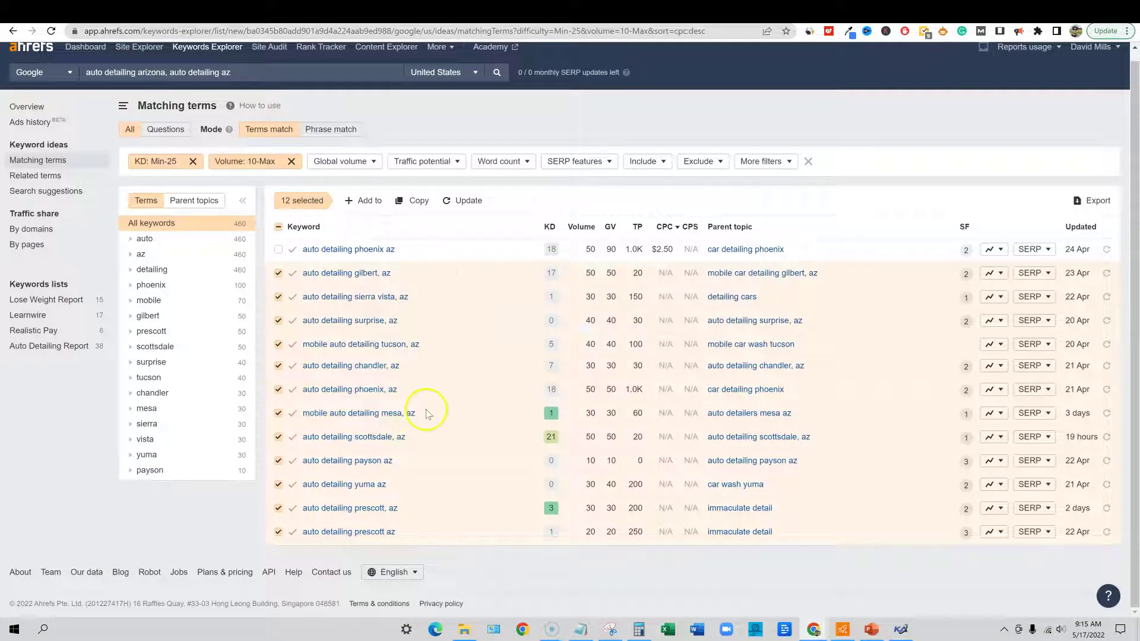
left_click(957, 13)
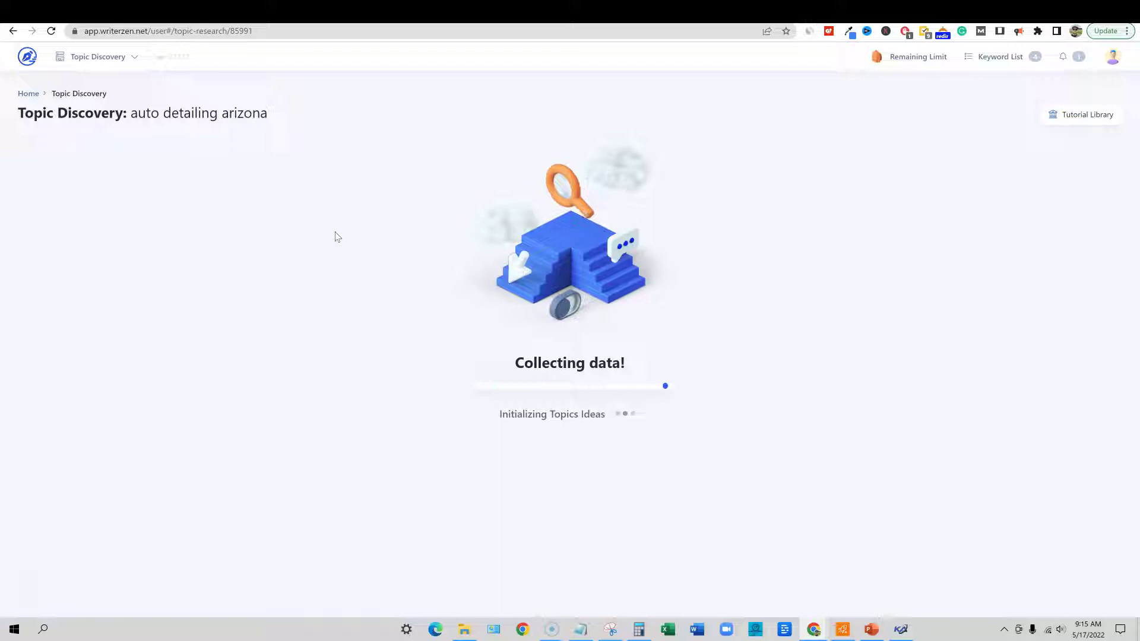
left_click(330, 236)
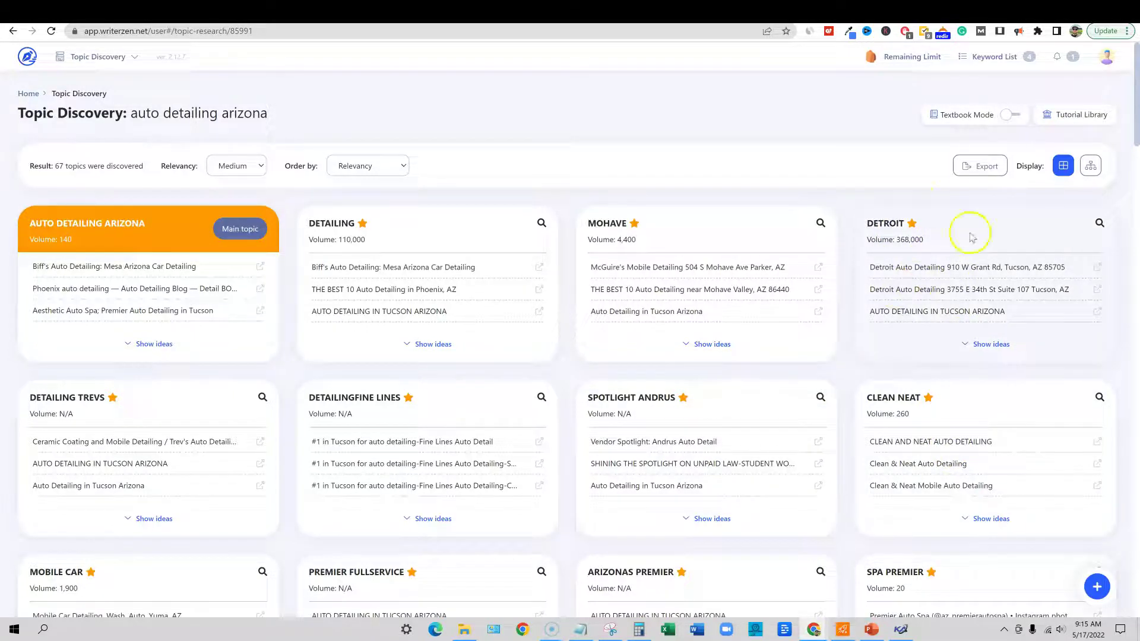
Scroll the topic cards and show ideas for the AUTO DETAILING PAYSON topic
scroll(982, 344, "down", 1)
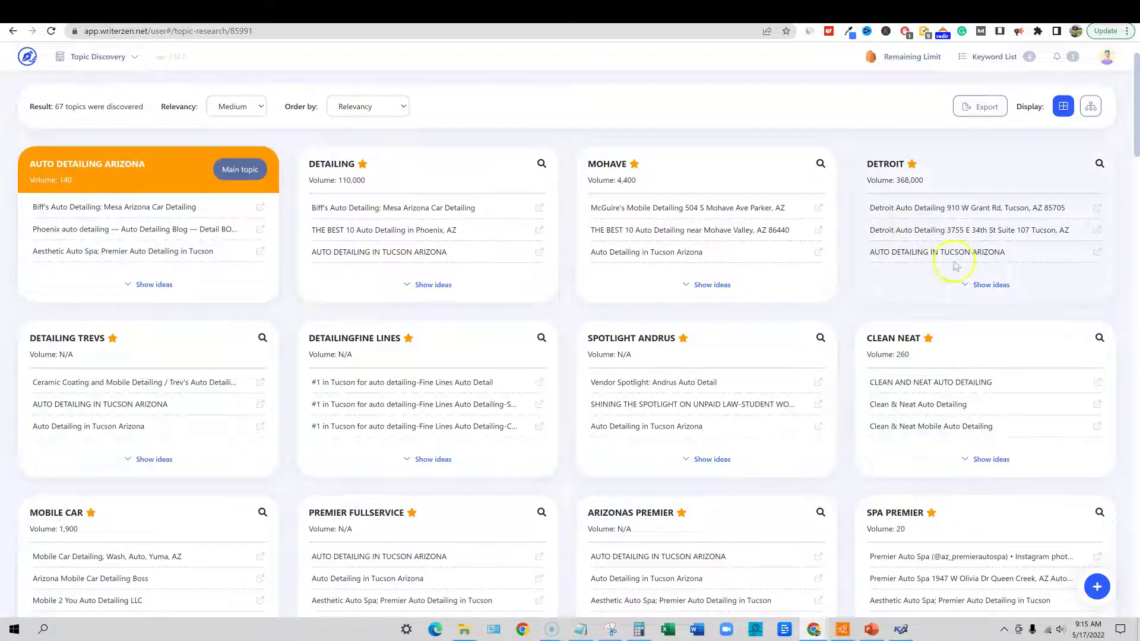
scroll(831, 333, "up", 1)
scroll(677, 443, "down", 1)
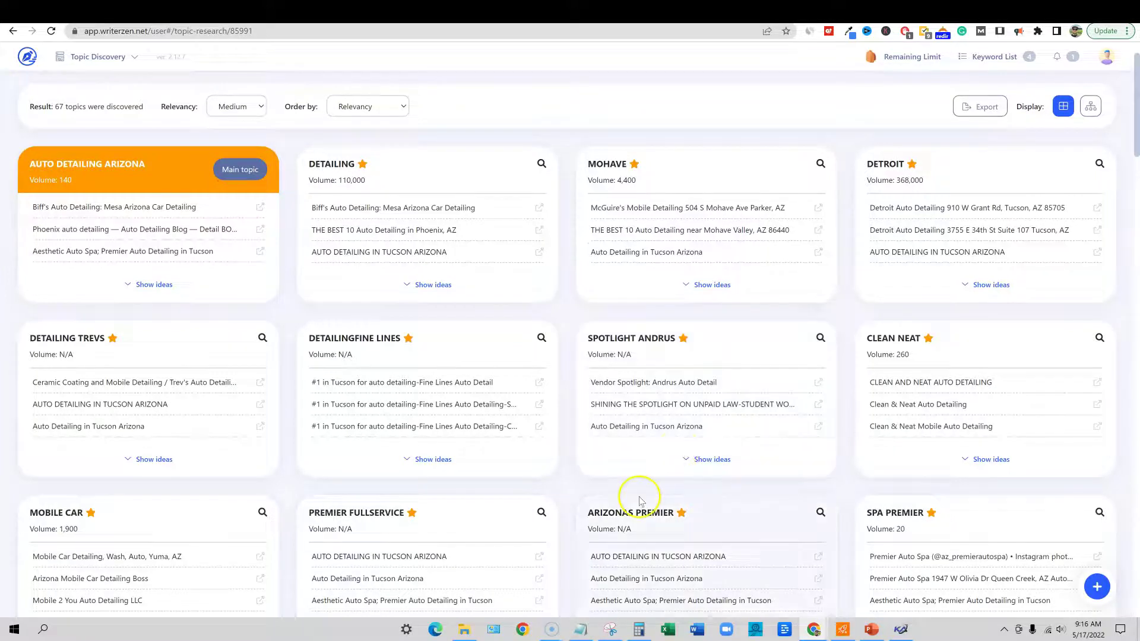
scroll(641, 510, "down", 3)
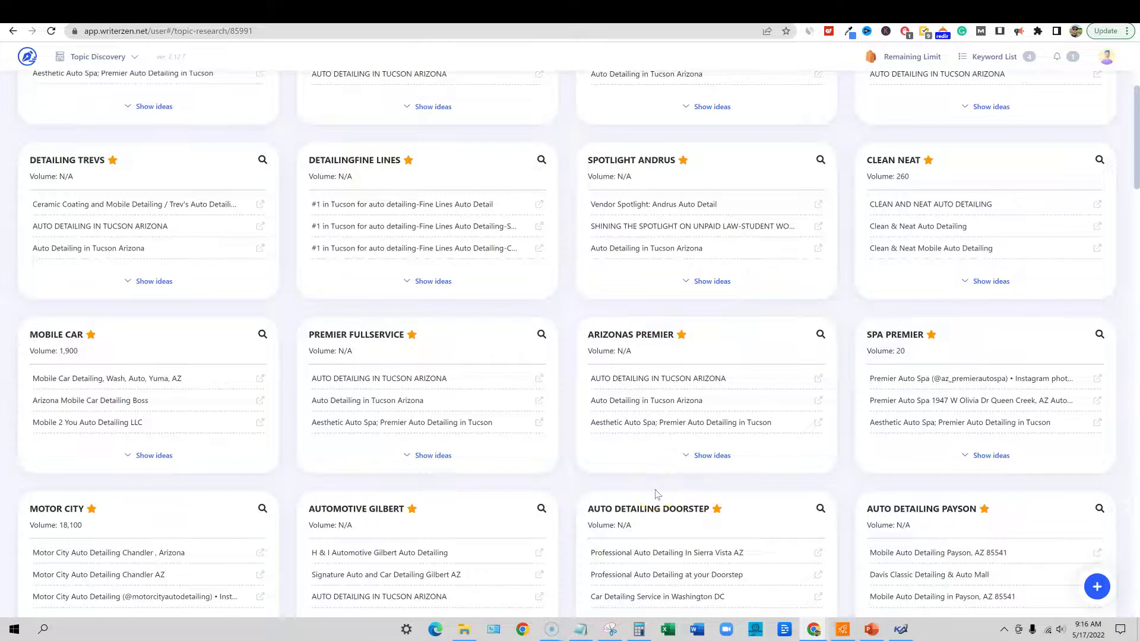
scroll(658, 495, "down", 4)
left_click_drag(869, 273, 979, 272)
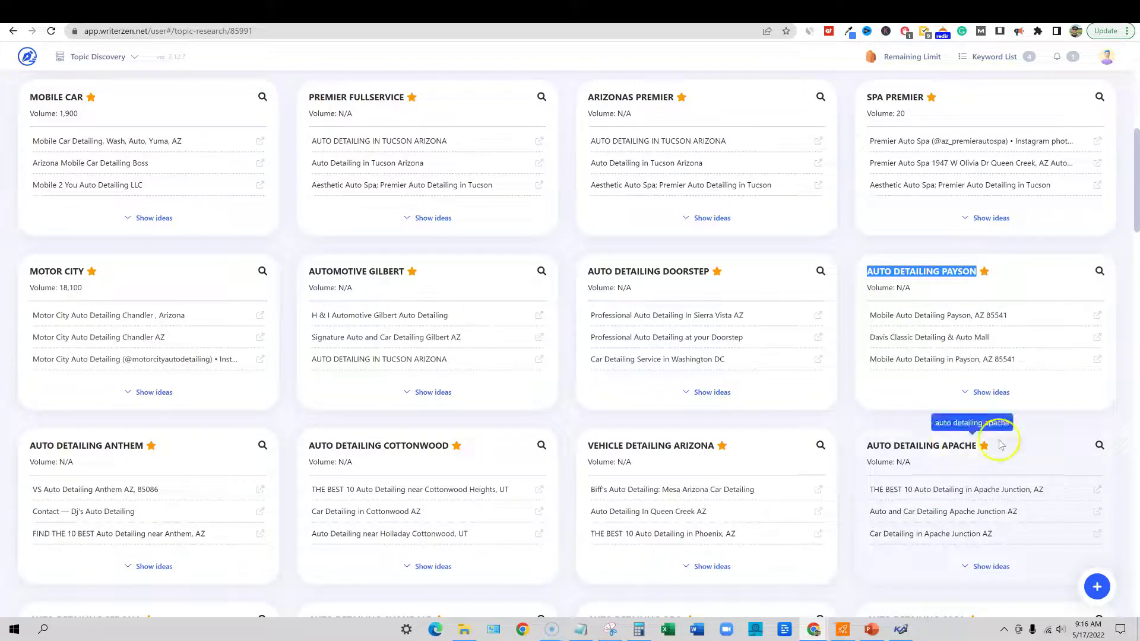
left_click(987, 392)
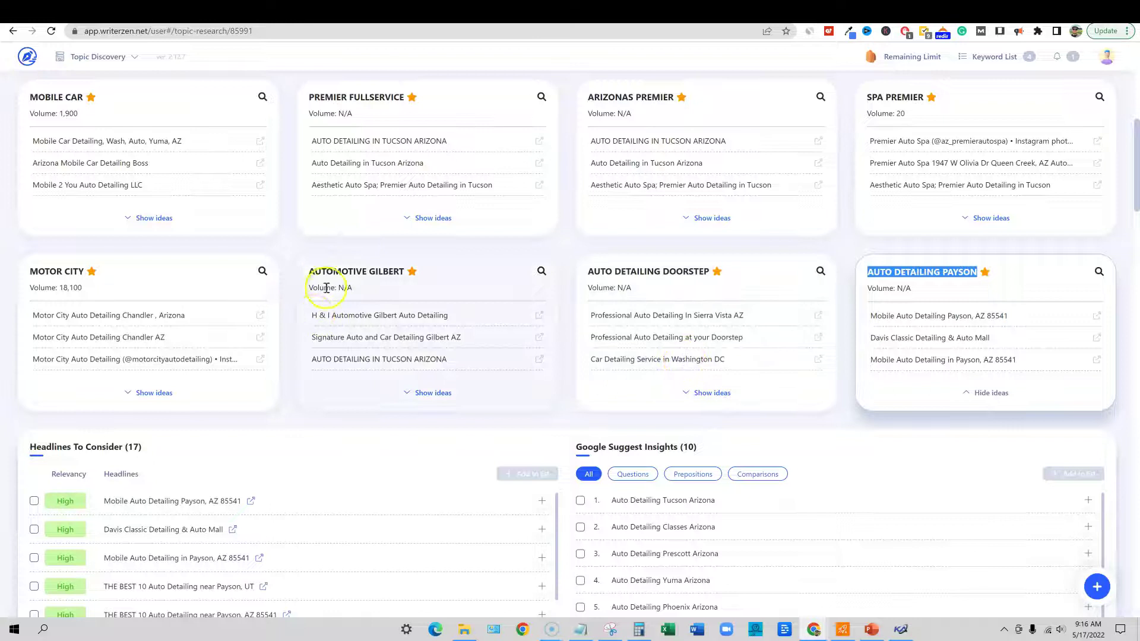
Highlight the AUTOMOTIVE GILBERT topic title and scroll down to the headlines
left_click(313, 272)
left_click_drag(313, 272, 411, 276)
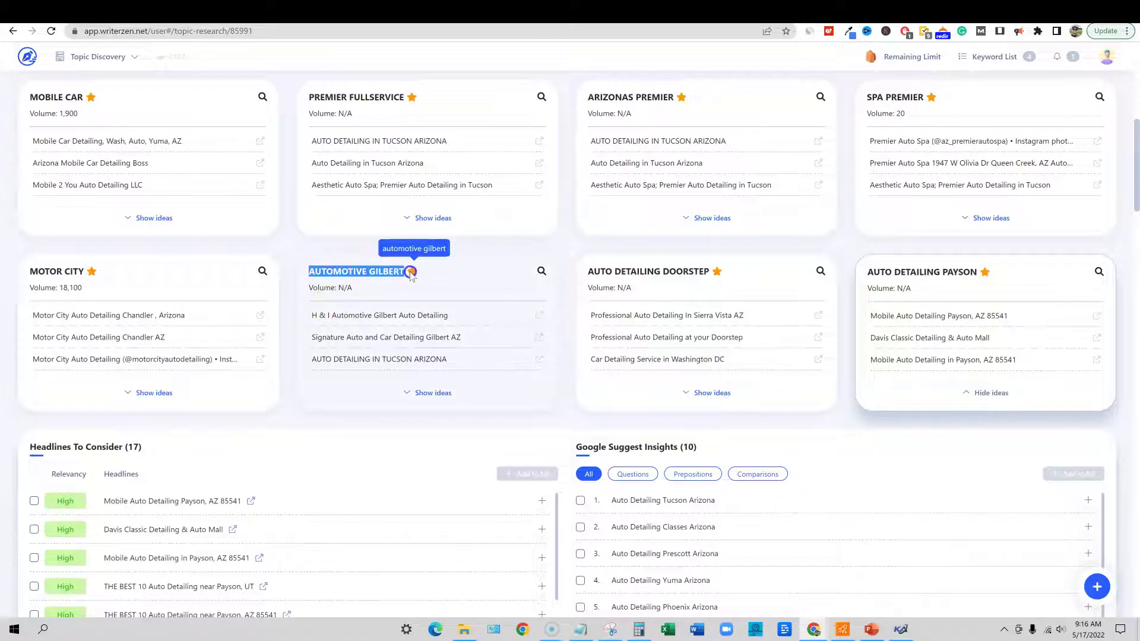
left_click_drag(307, 272, 407, 275)
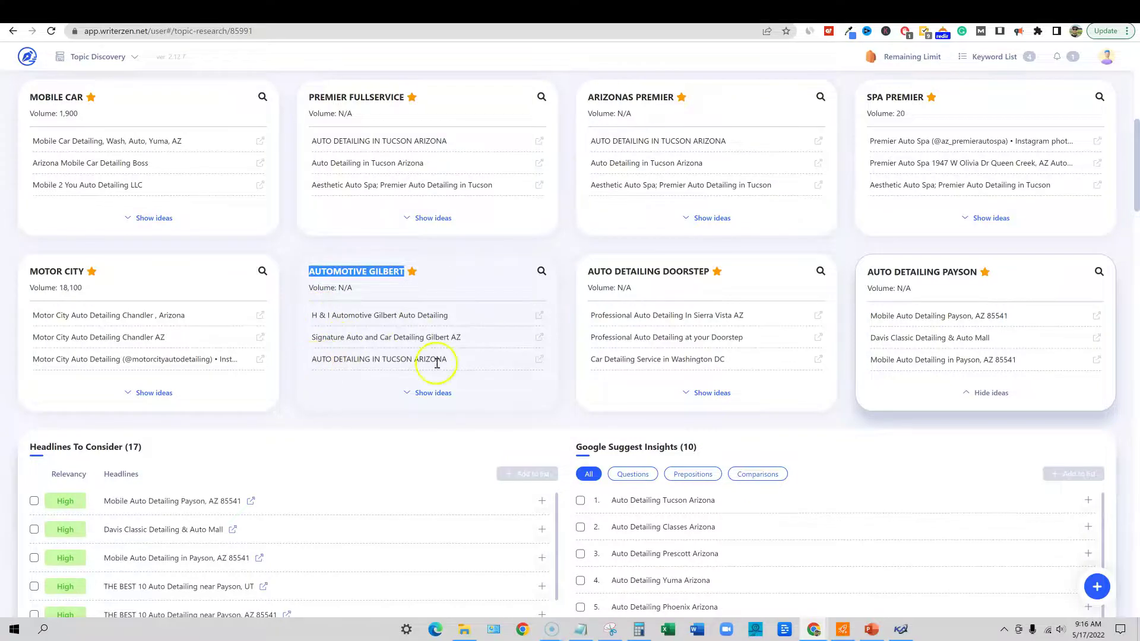
scroll(381, 412, "down", 4)
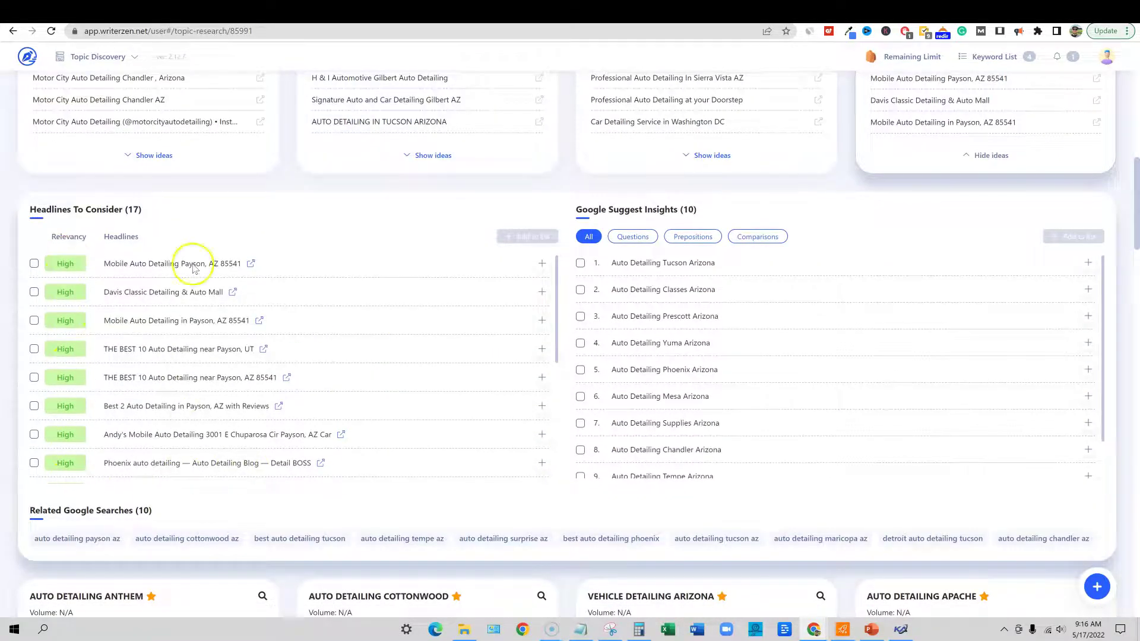
scroll(724, 300, "down", 1)
scroll(728, 303, "up", 1)
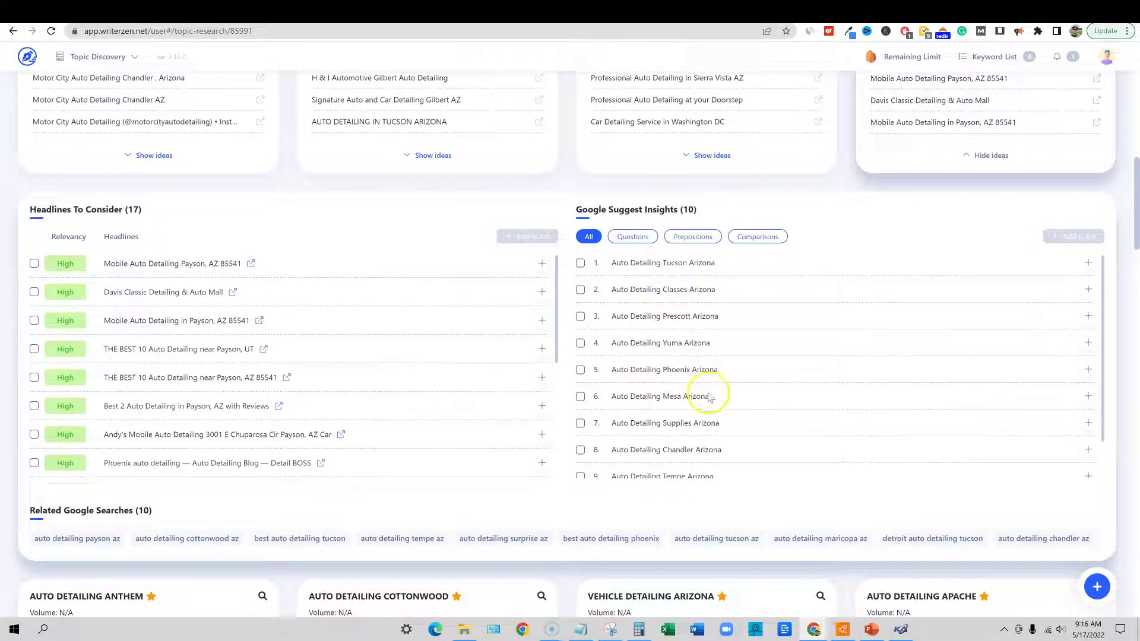
scroll(644, 447, "down", 1)
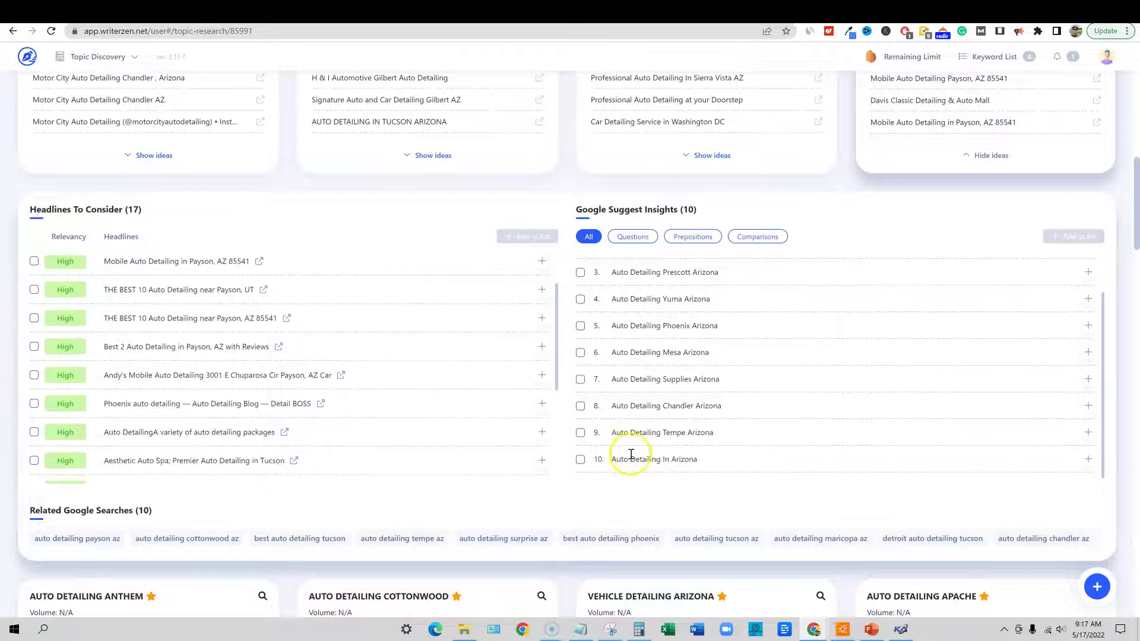
scroll(682, 494, "down", 1)
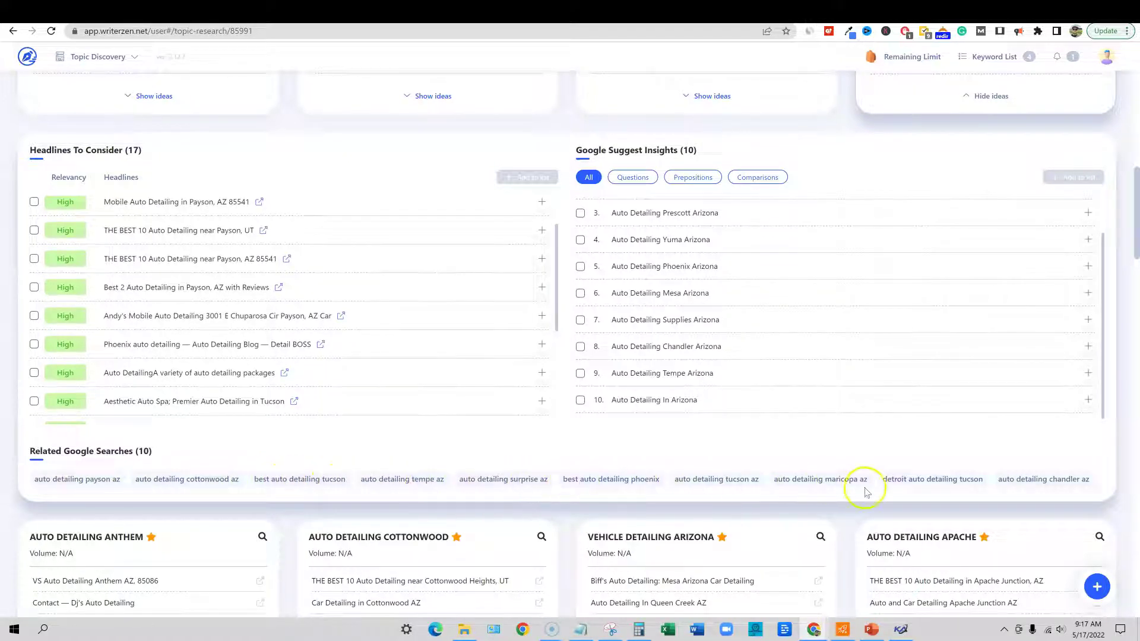
scroll(864, 493, "down", 3)
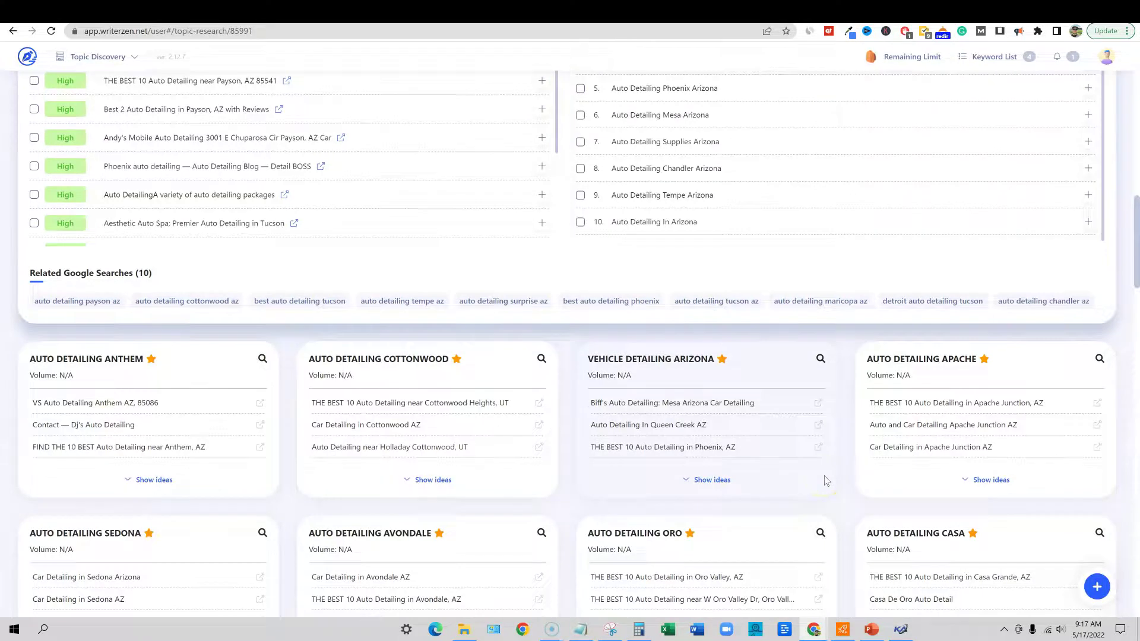
scroll(850, 451, "down", 5)
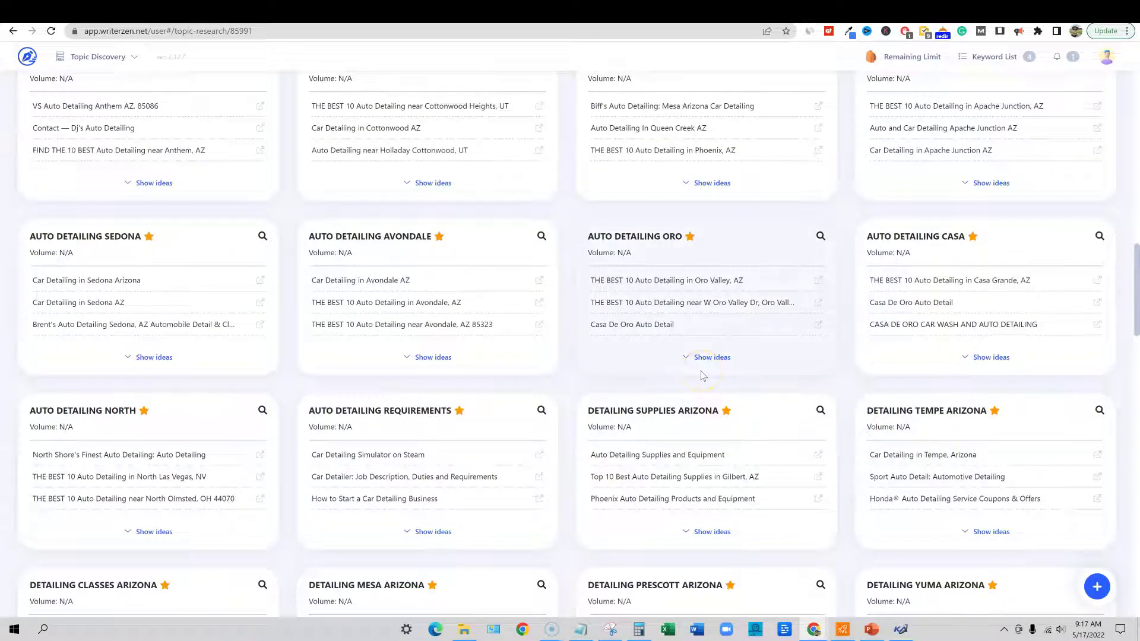
scroll(702, 375, "up", 15)
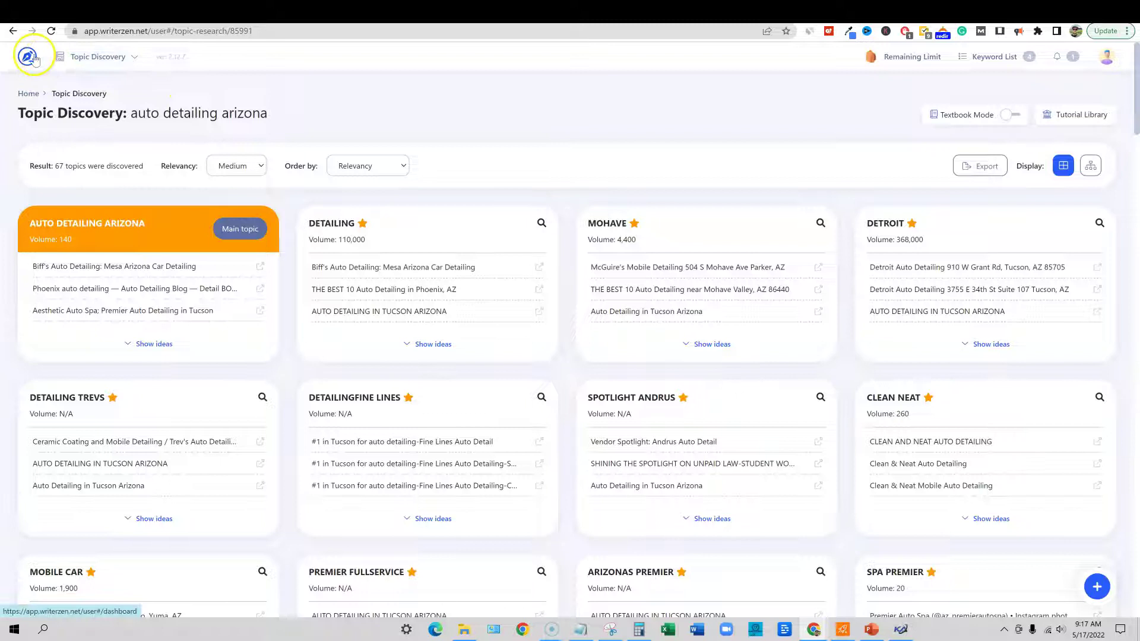
Search Keyword Explorer for 'auto detailing arizona' and browse the 213 keyword ideas
left_click(132, 57)
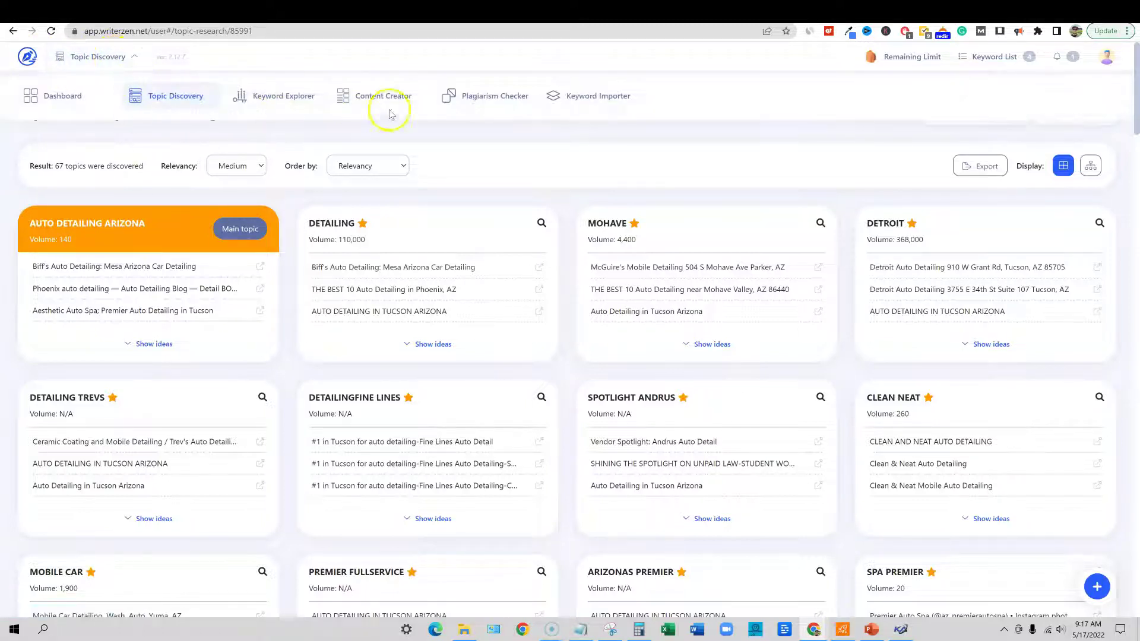
left_click(308, 100)
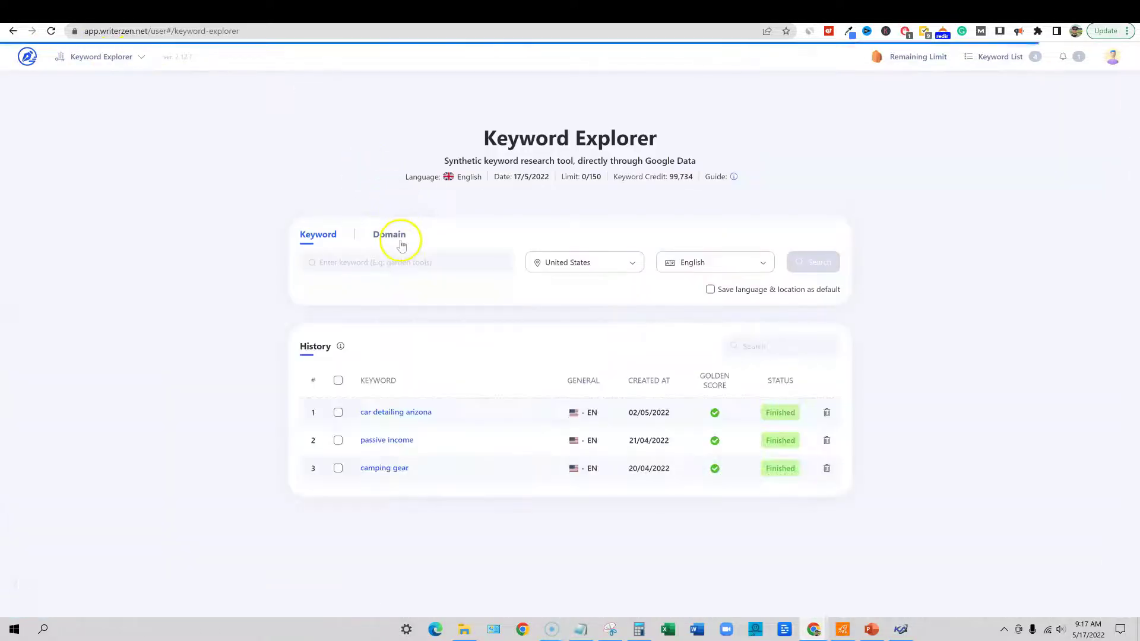
left_click(396, 256)
type("auto detailing arizona")
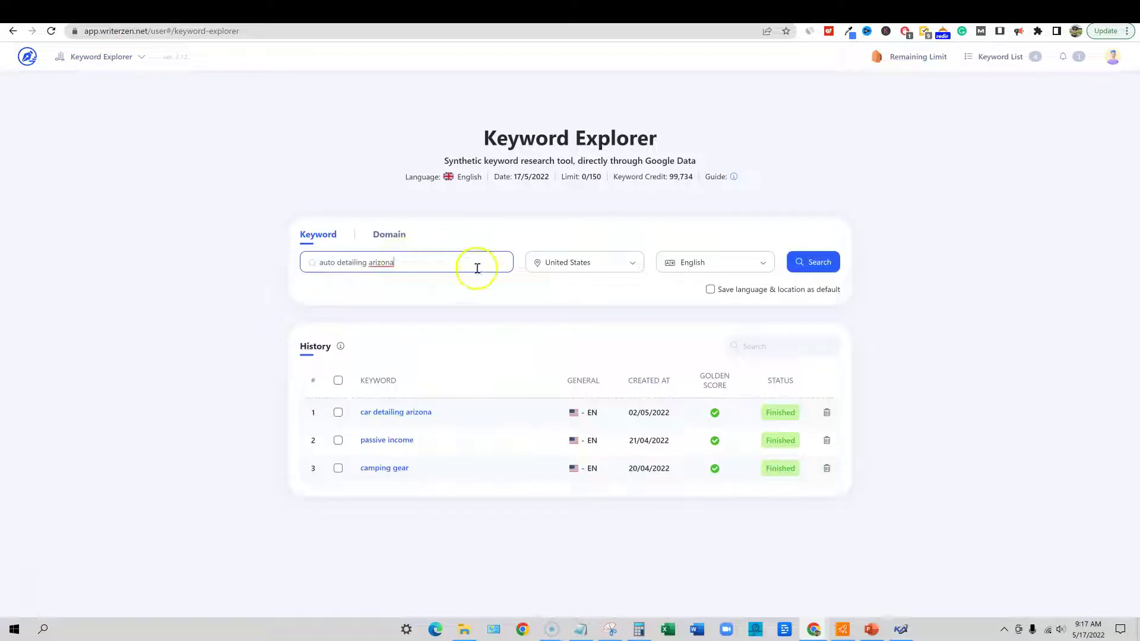
left_click(813, 265)
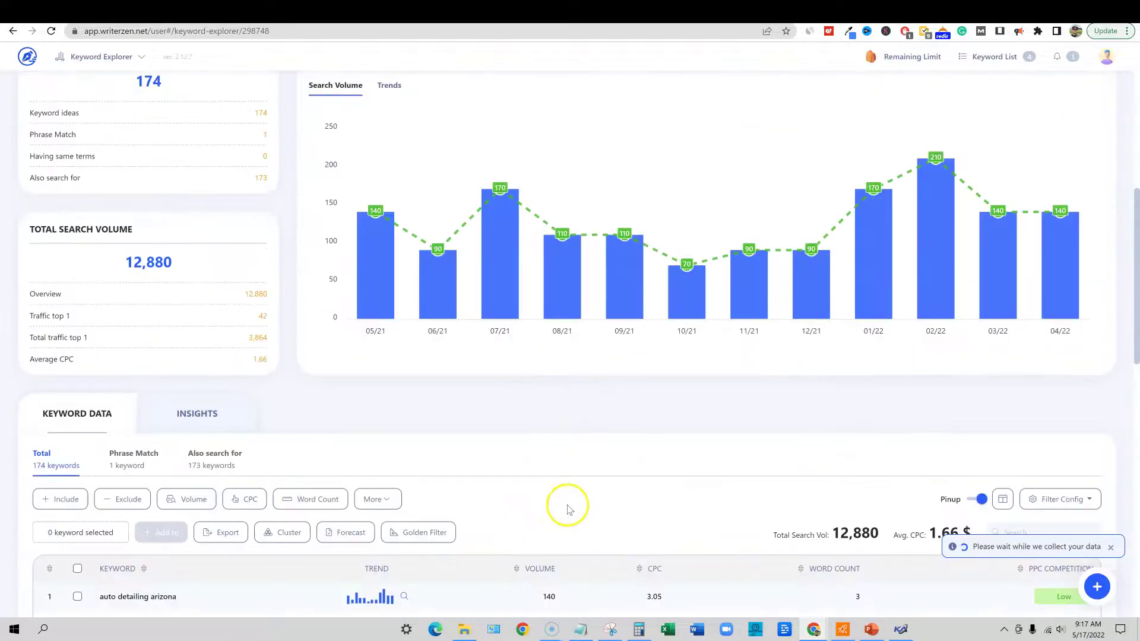
scroll(534, 486, "down", 1)
scroll(517, 473, "up", 3)
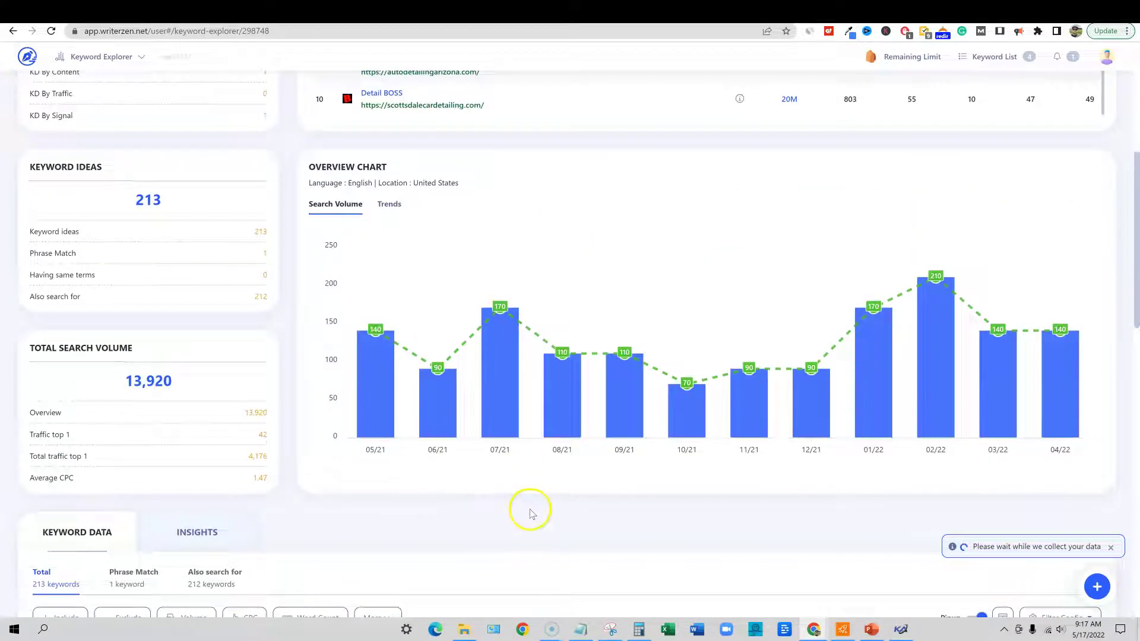
scroll(479, 469, "down", 5)
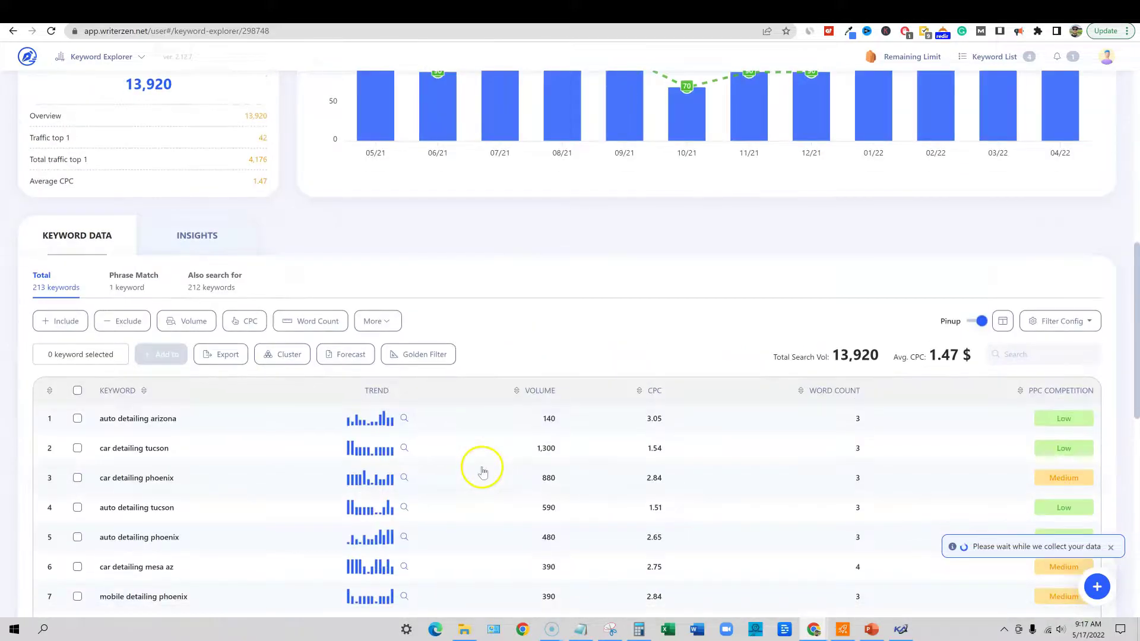
scroll(482, 470, "up", 4)
scroll(336, 334, "down", 5)
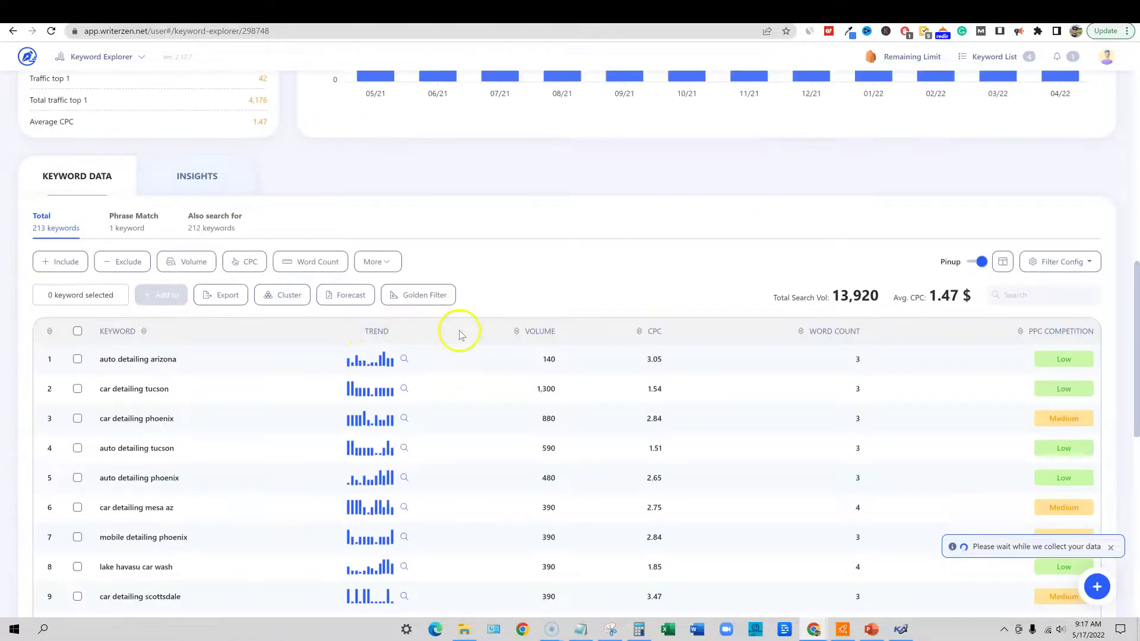
scroll(469, 335, "down", 3)
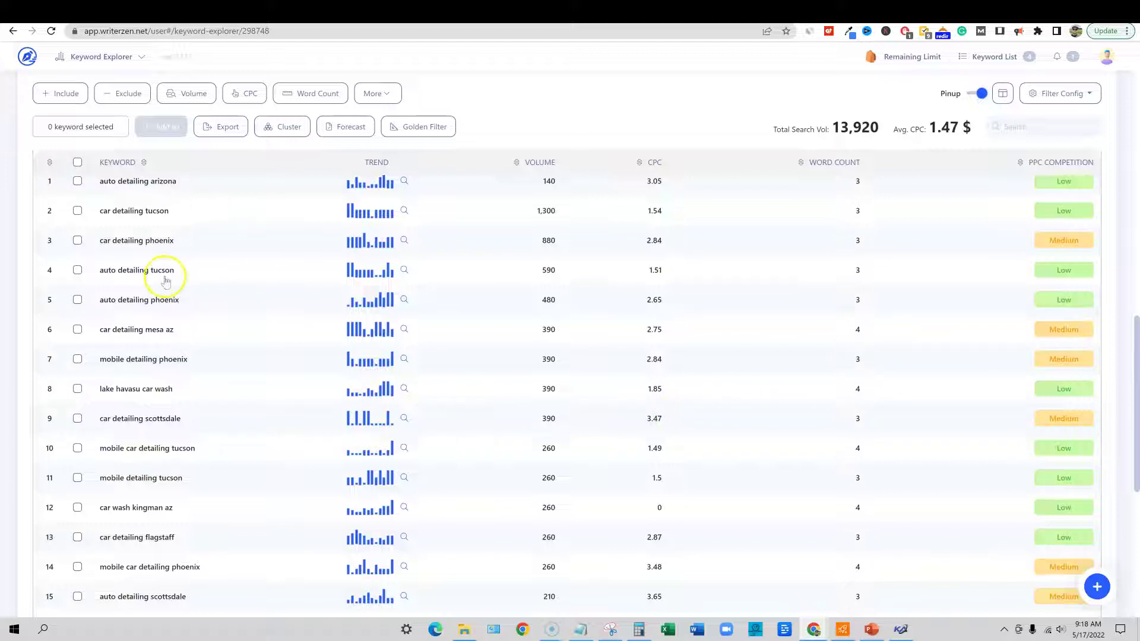
scroll(491, 343, "down", 7)
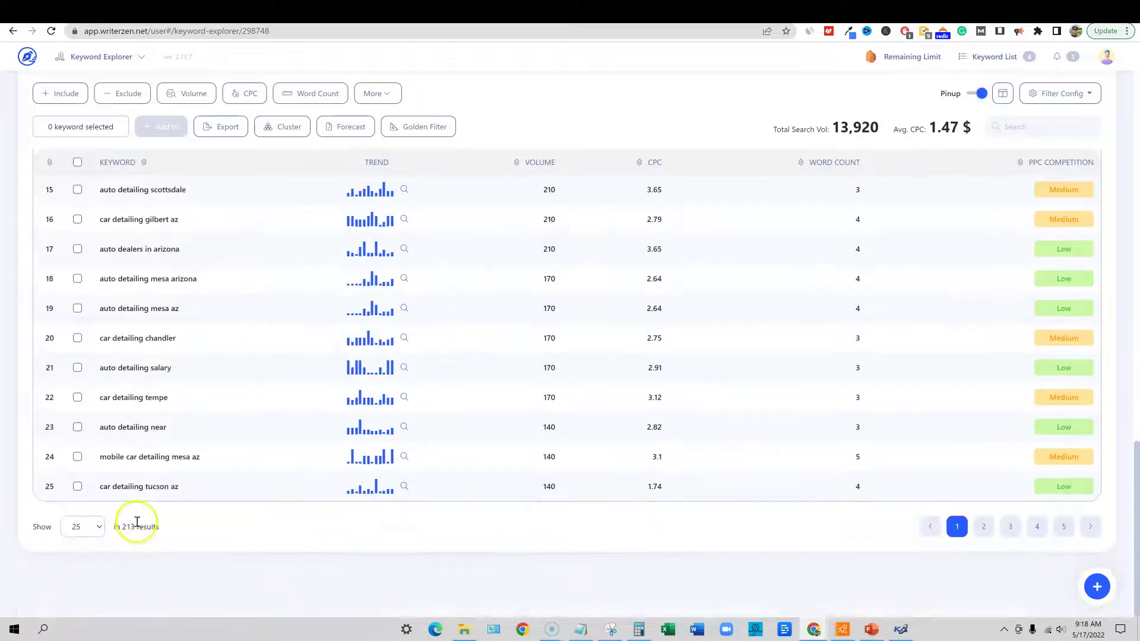
Run the Golden Filter on the auto detailing arizona results, confirming the credit charge
scroll(316, 527, "up", 10)
scroll(352, 522, "down", 3)
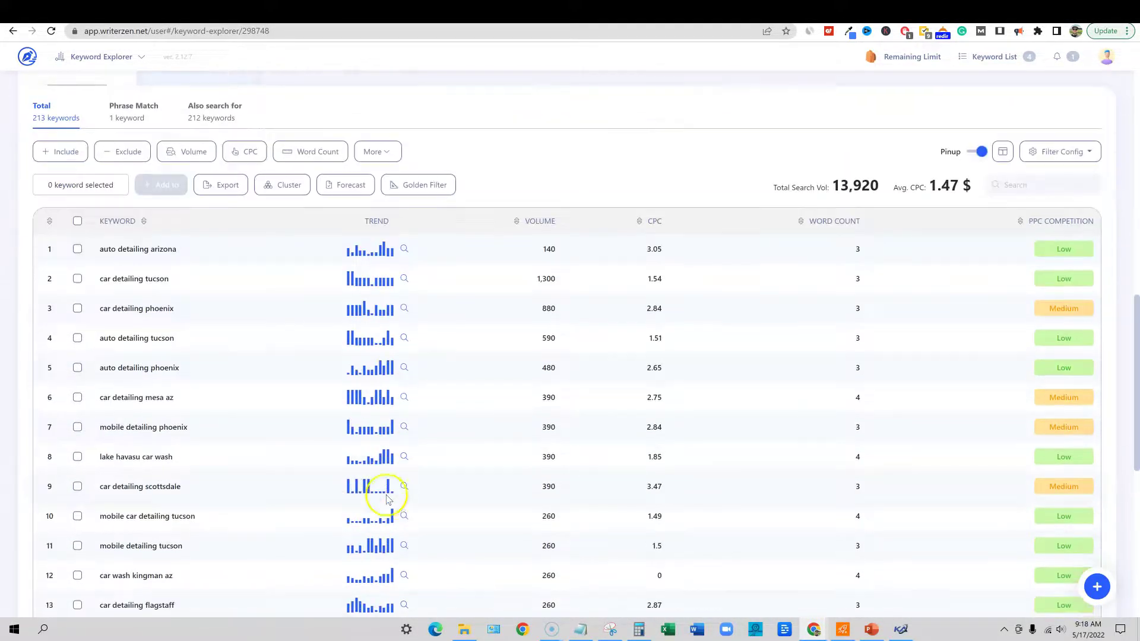
left_click(434, 187)
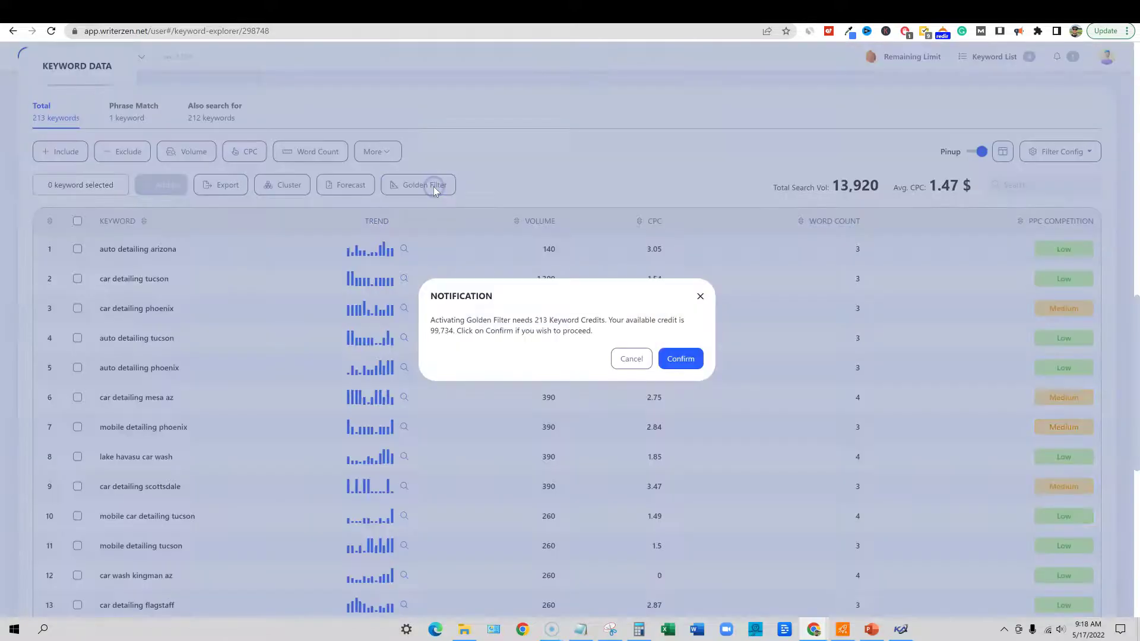
left_click(681, 358)
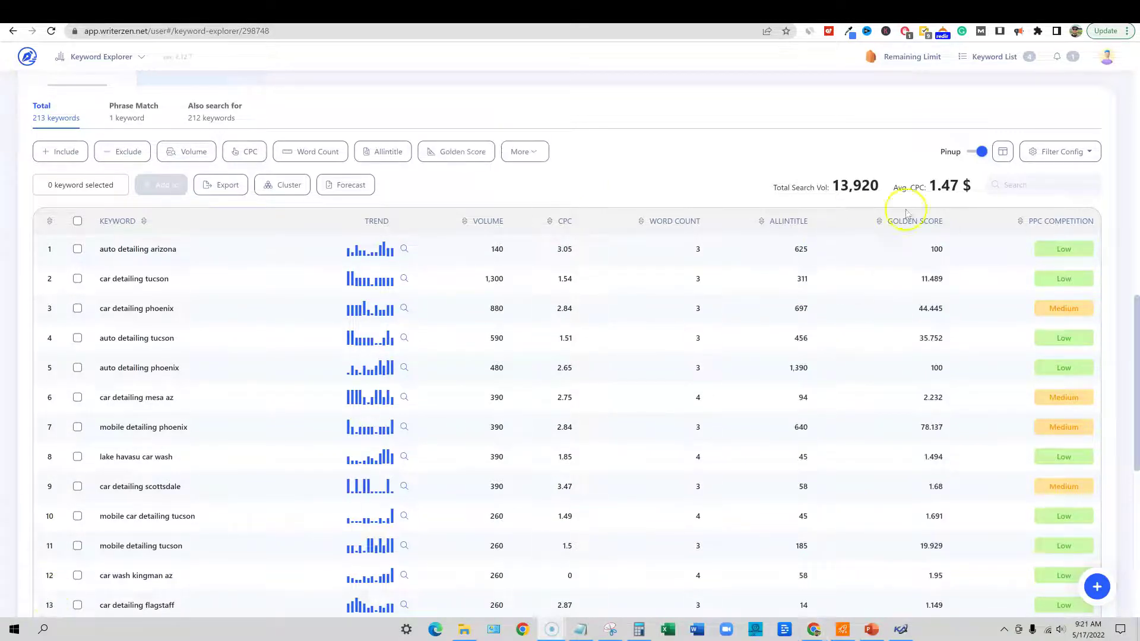
mouse_move(803, 250)
mouse_move(373, 255)
scroll(748, 381, "down", 1)
scroll(725, 374, "up", 3)
scroll(706, 387, "down", 1)
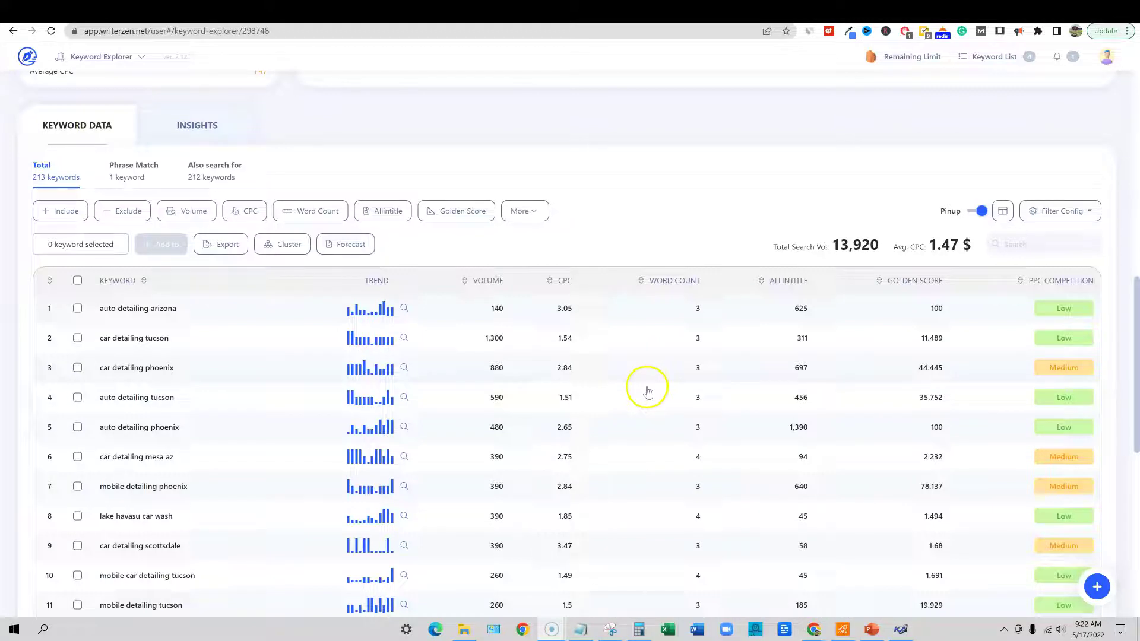
Set the Golden Score filter to By Potential Value with a 1–1.464 range
left_click(475, 215)
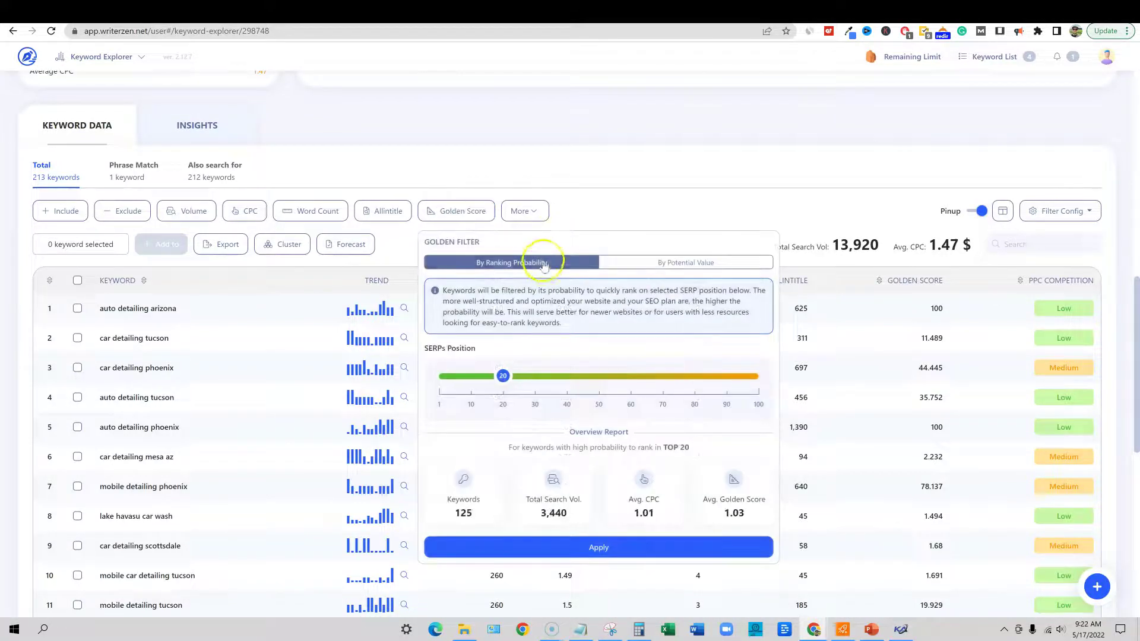
left_click(691, 264)
left_click_drag(504, 378, 473, 380)
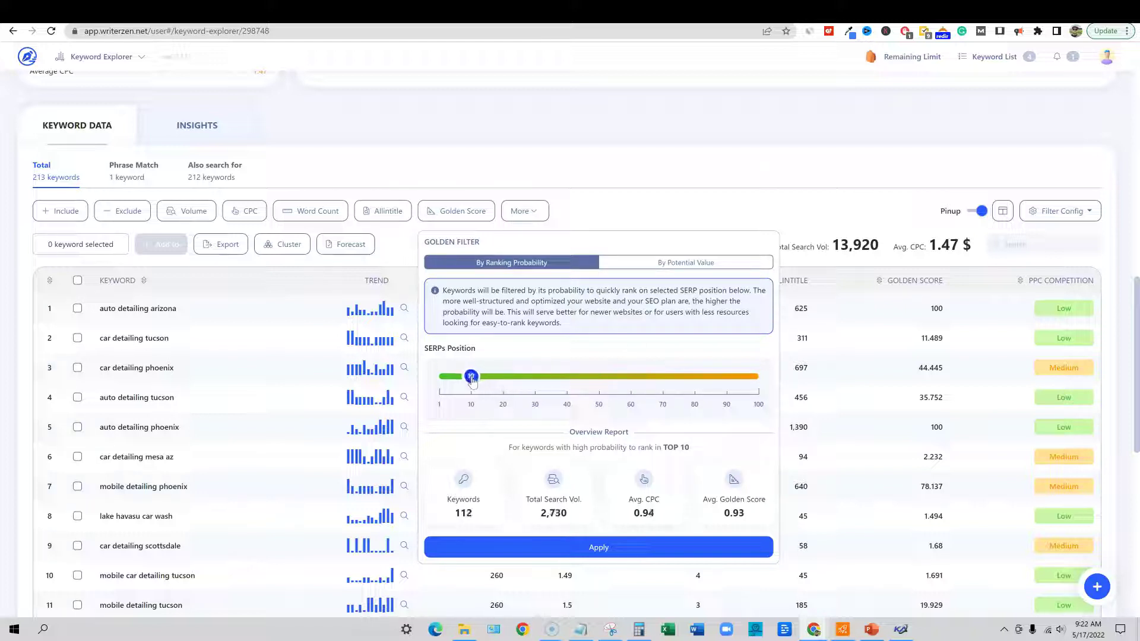
left_click(674, 262)
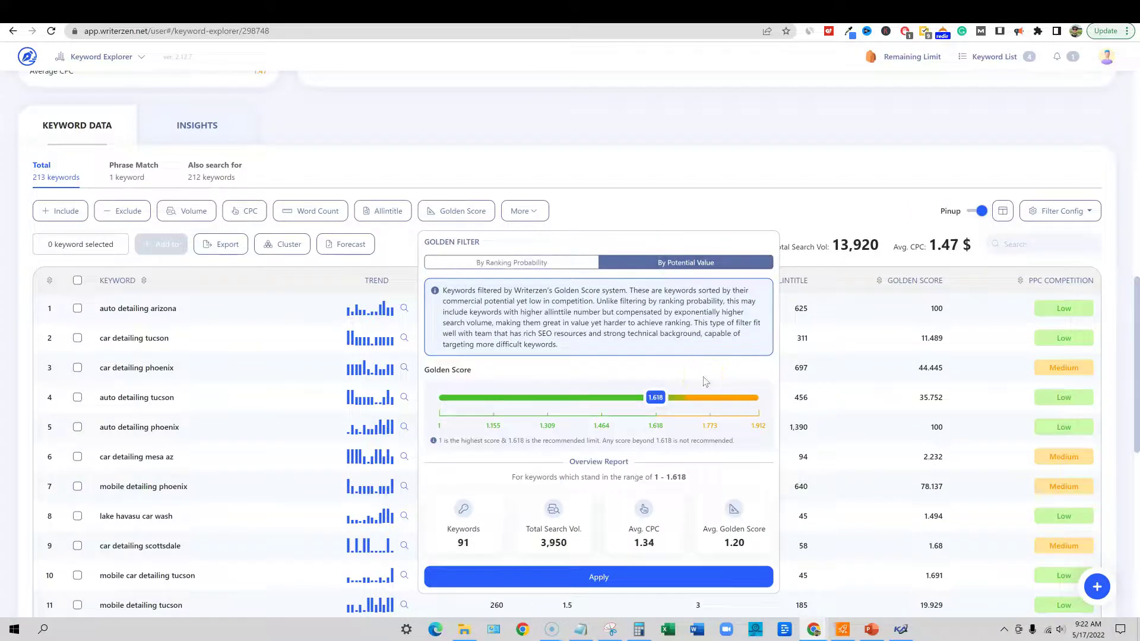
left_click(705, 402)
left_click_drag(650, 403, 604, 404)
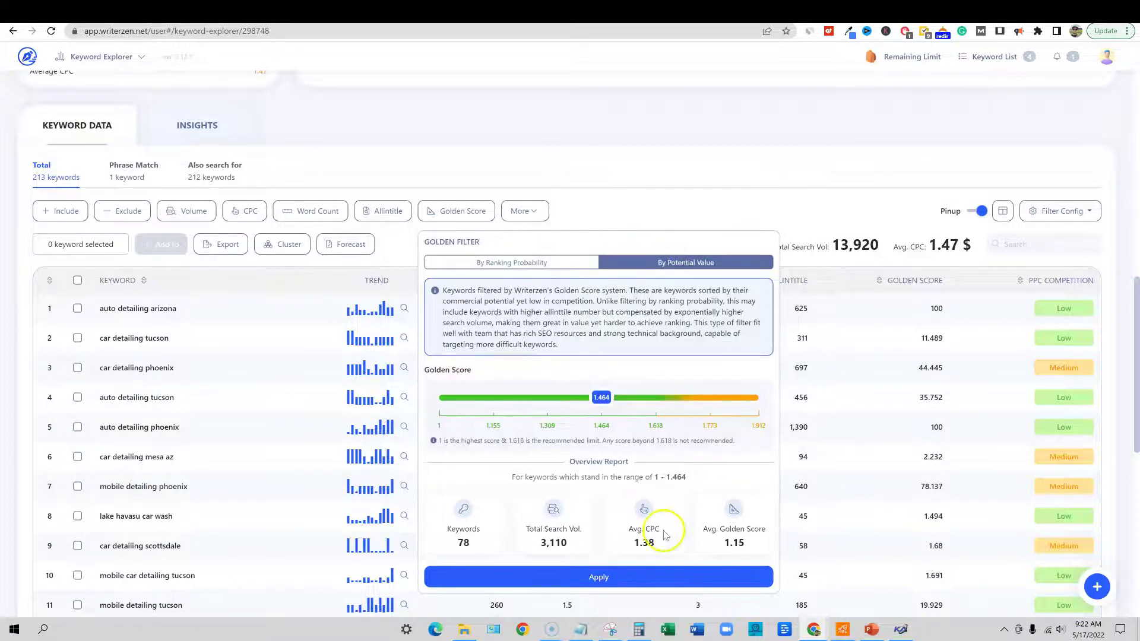
left_click(628, 534)
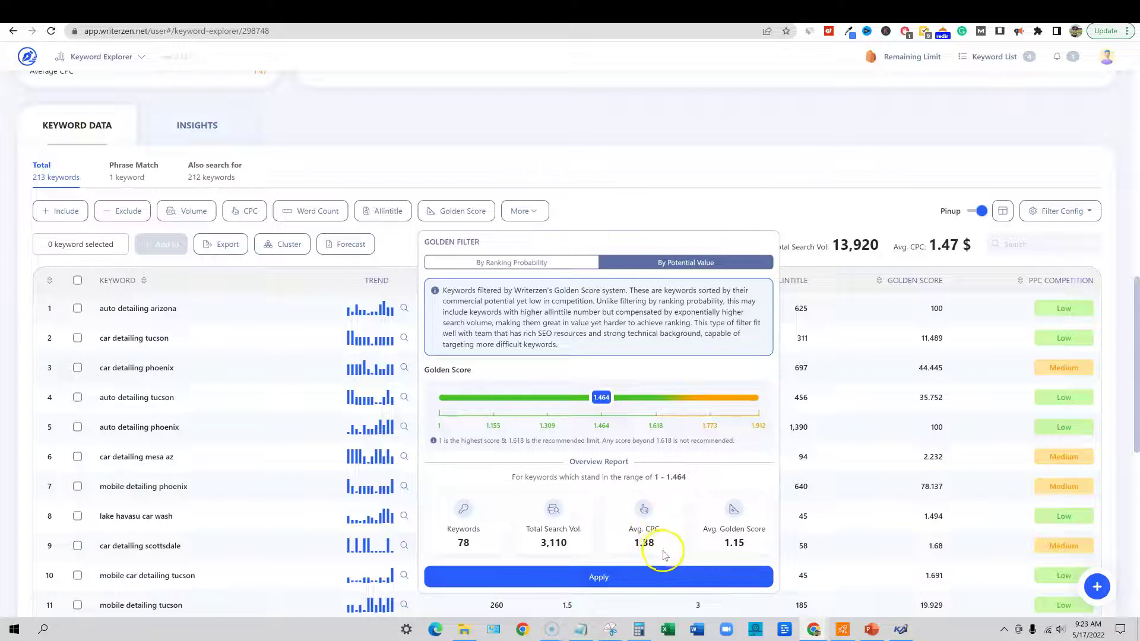
left_click(521, 262)
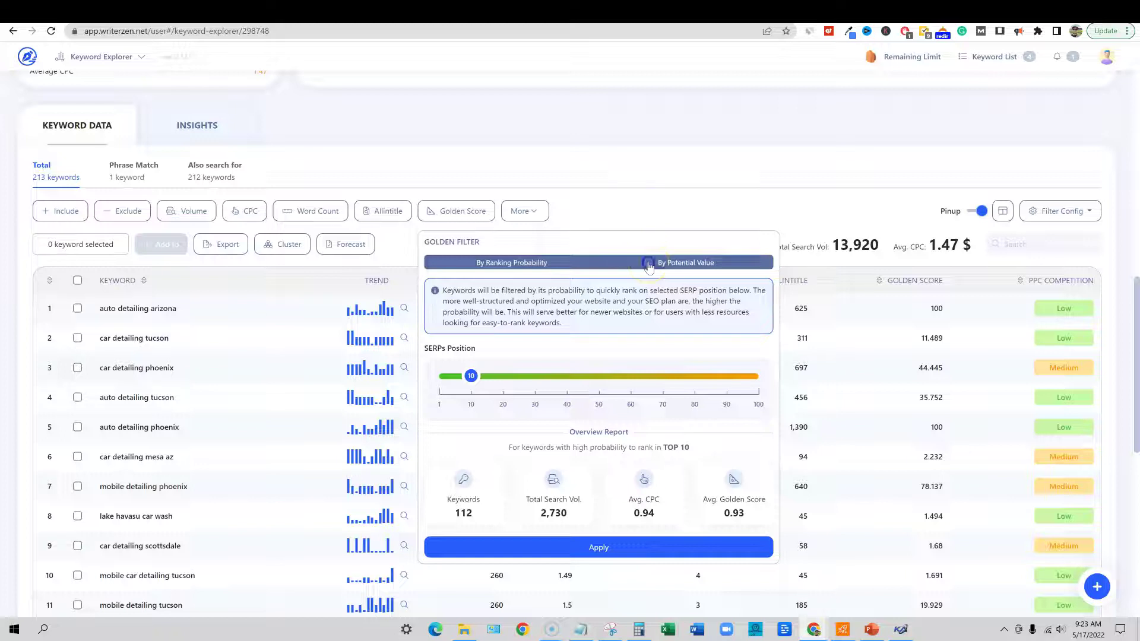
left_click(648, 265)
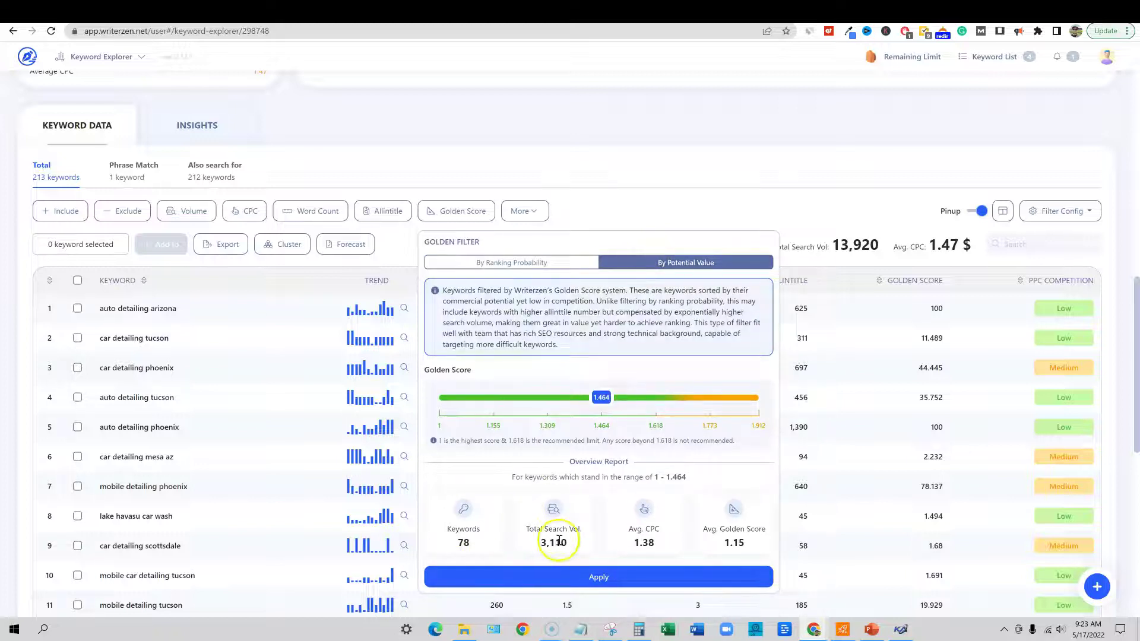
scroll(631, 409, "down", 2)
scroll(631, 408, "up", 2)
Apply the 1–1.464 Golden Score filter, review the shortlist, then return to Ahrefs Matching terms
left_click(599, 579)
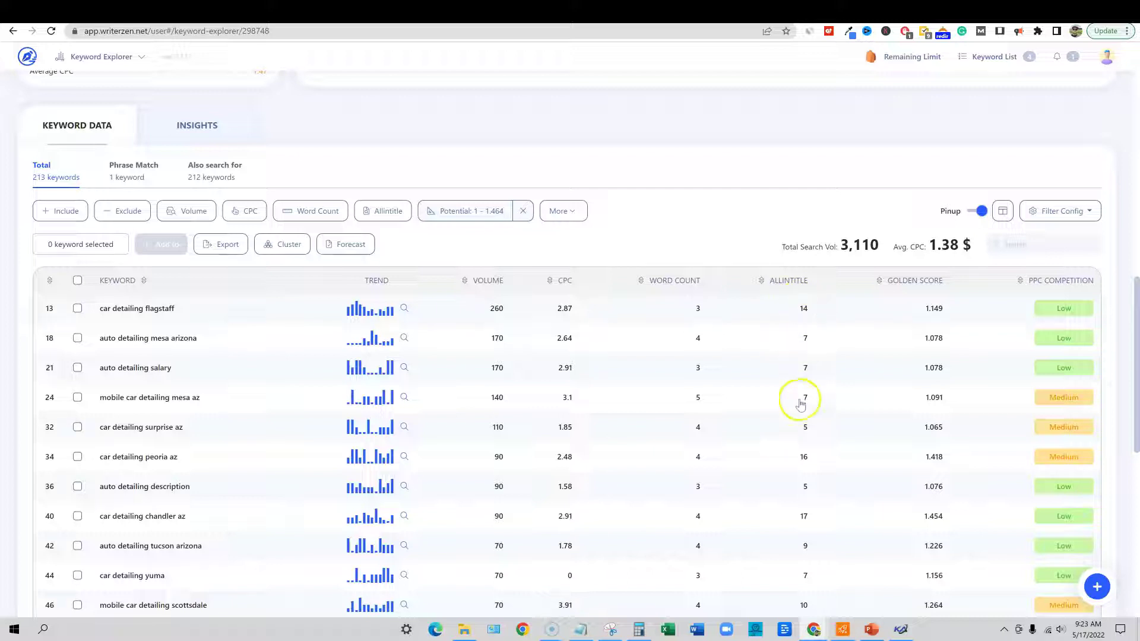
scroll(805, 559, "down", 9)
scroll(809, 585, "up", 10)
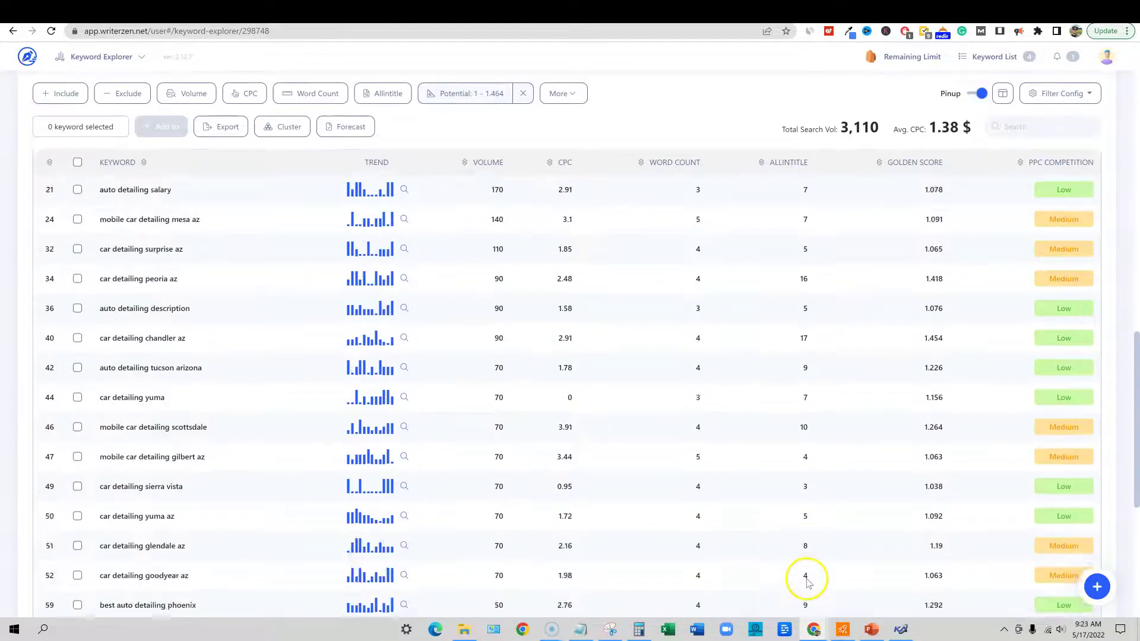
scroll(962, 473, "down", 3)
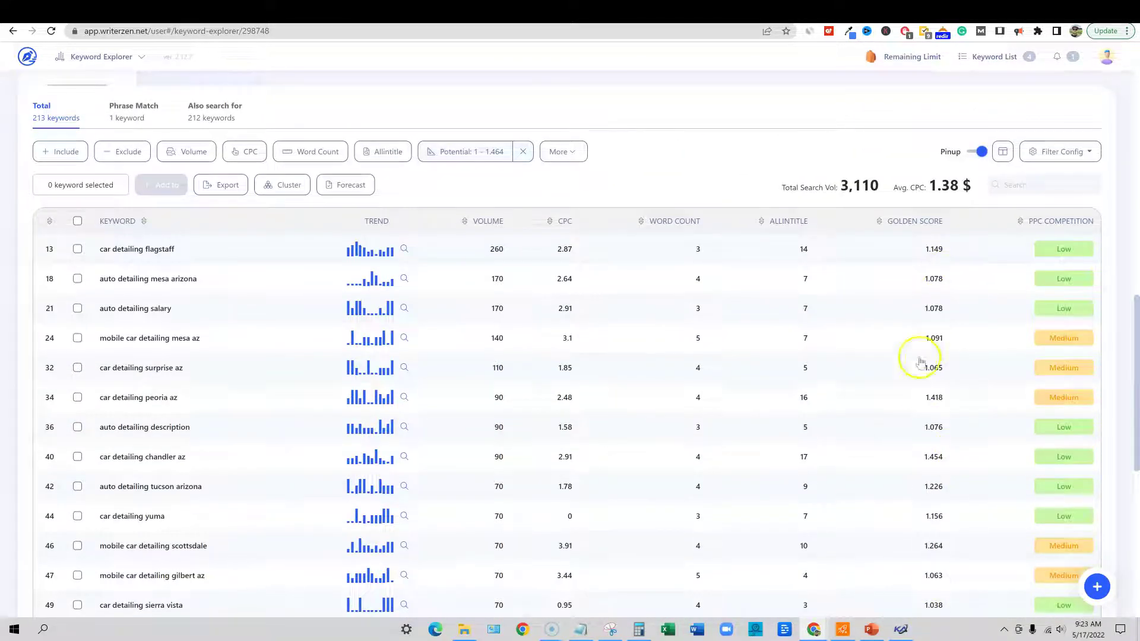
scroll(916, 473, "up", 1)
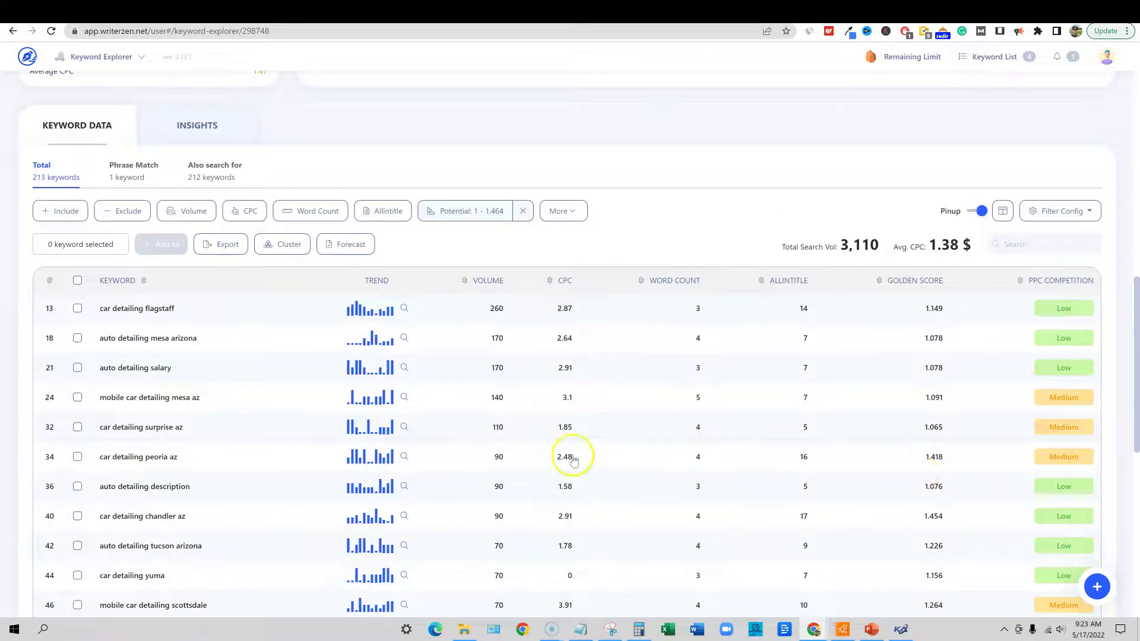
scroll(528, 451, "down", 5)
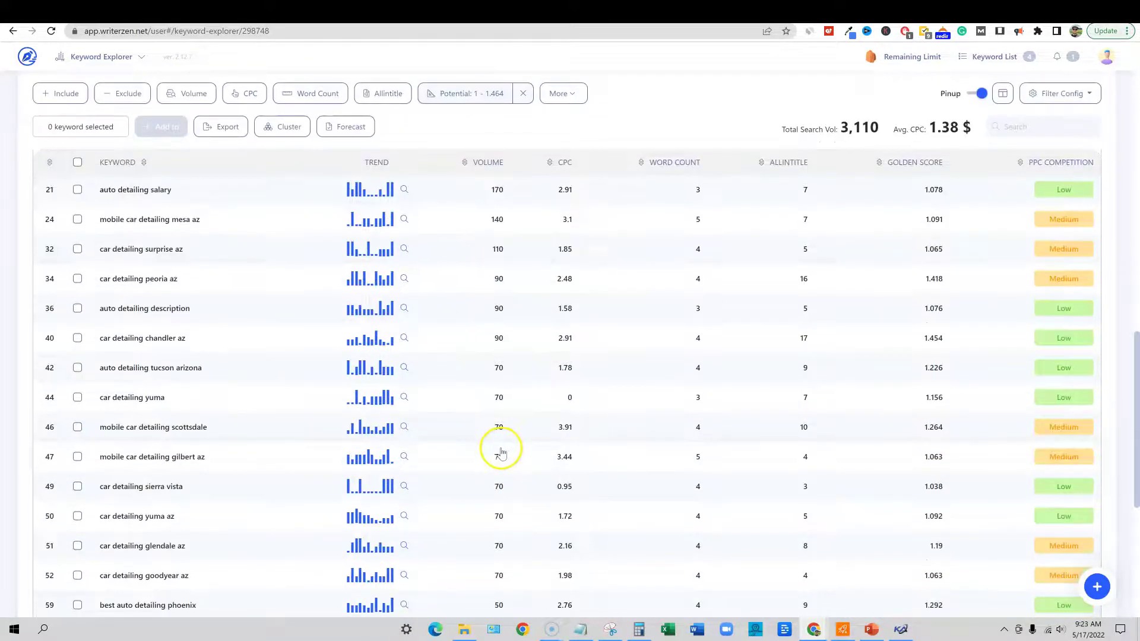
scroll(473, 460, "down", 3)
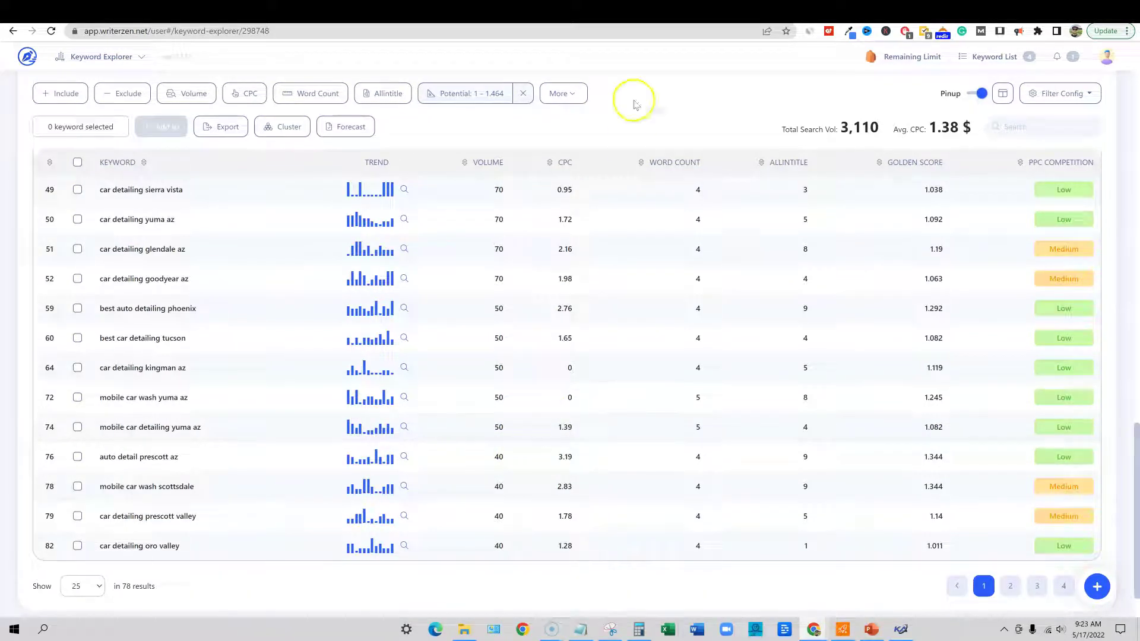
left_click(931, 10)
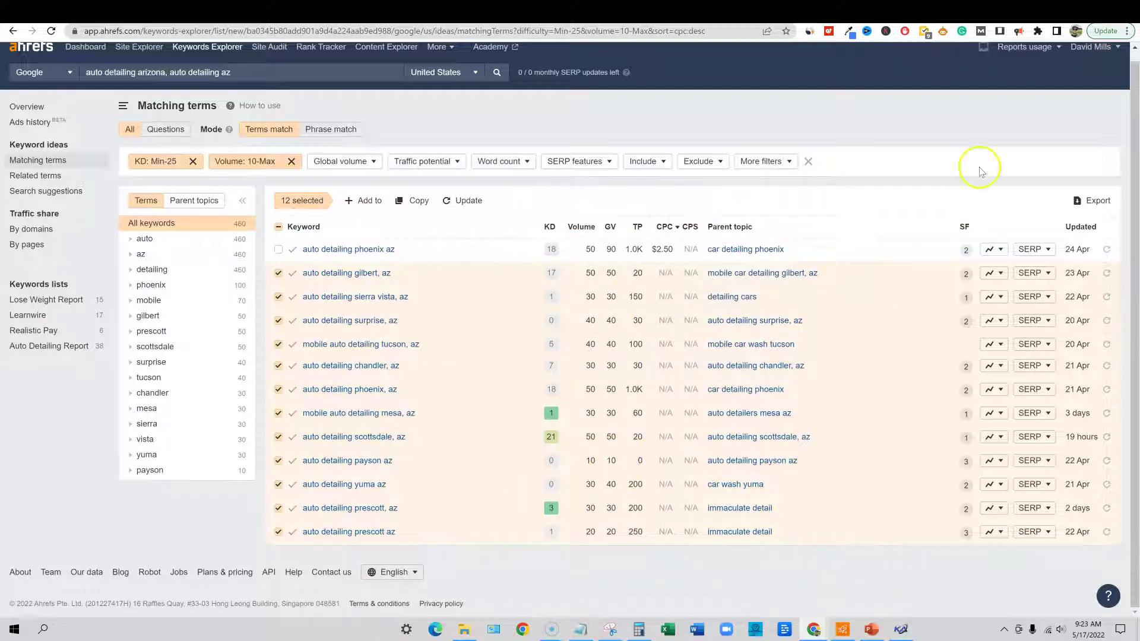
Remove the Volume and KD filters from the Ahrefs Matching terms results
left_click(967, 12)
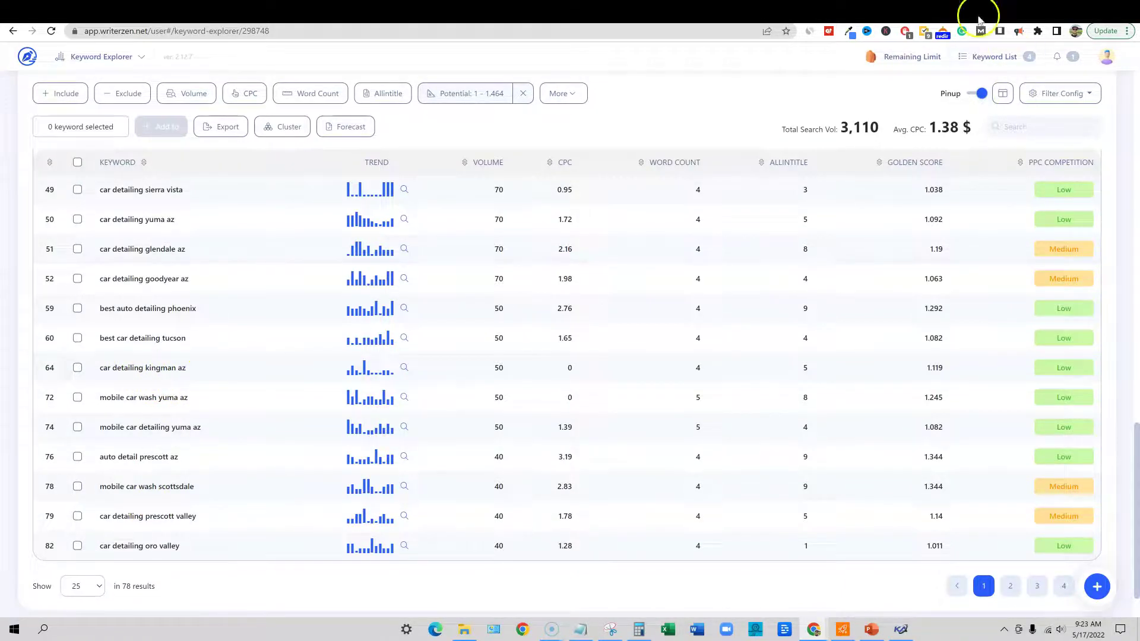
left_click(944, 12)
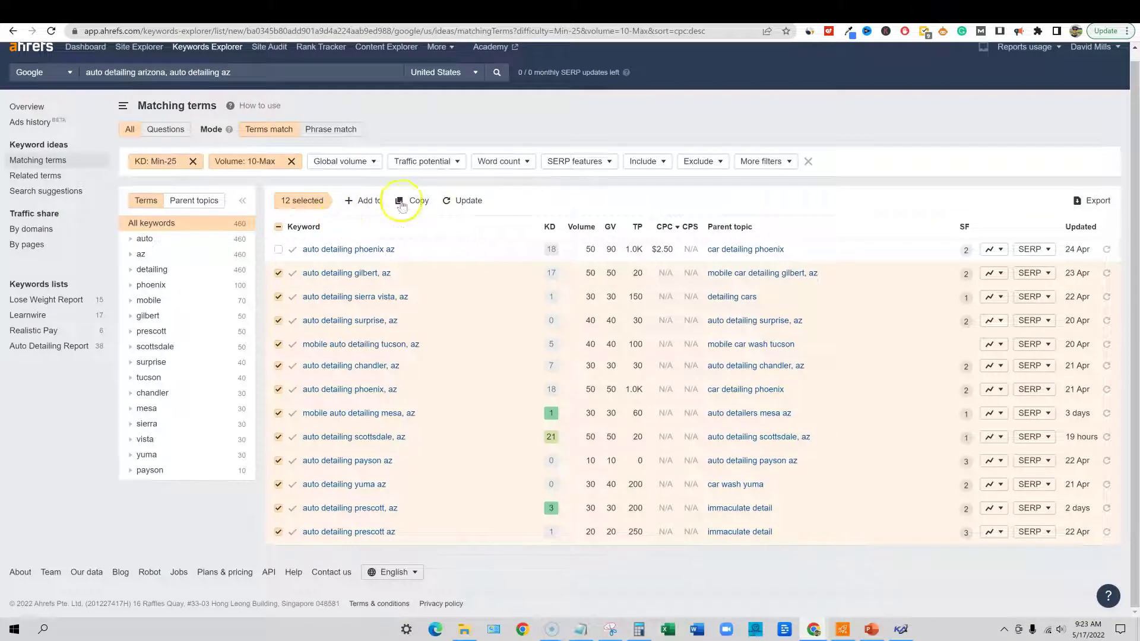
left_click(291, 161)
left_click(193, 171)
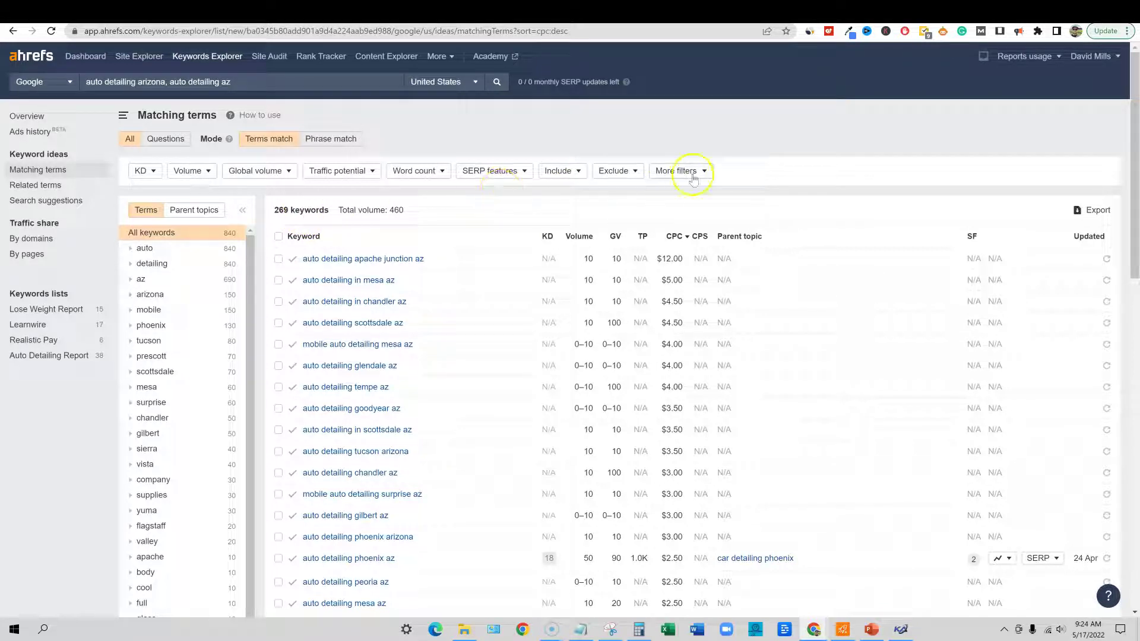
Add an Include filter for 'king', which returns 0 keywords
left_click(576, 172)
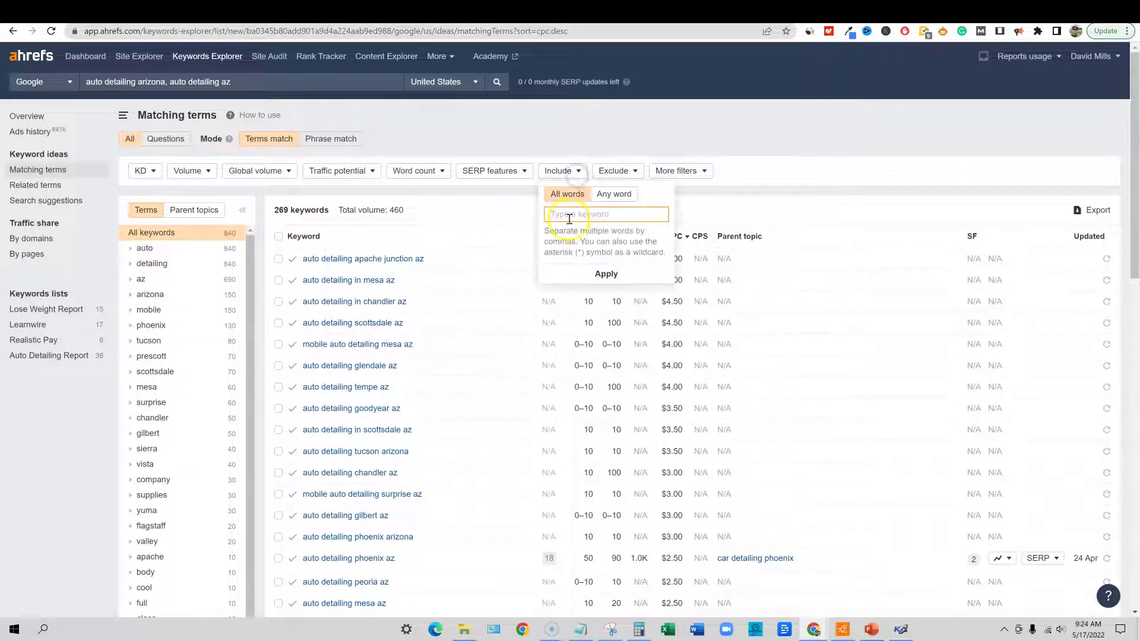
type("king")
key("Return")
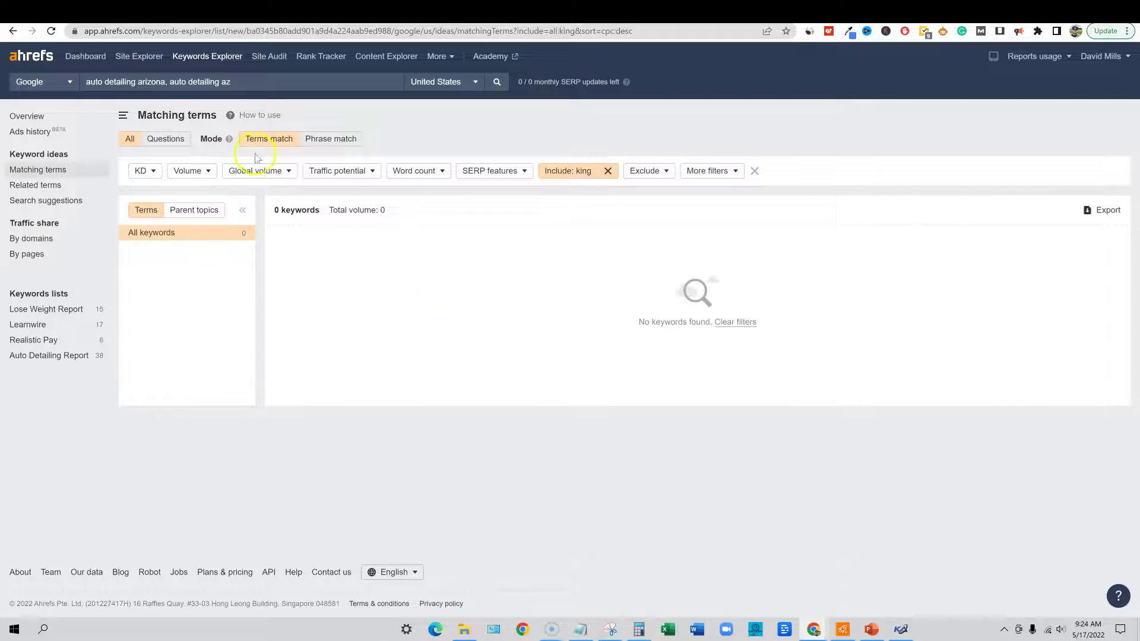
Go back to WriterZen and scroll through the Golden Filter keyword shortlist
left_click(962, 11)
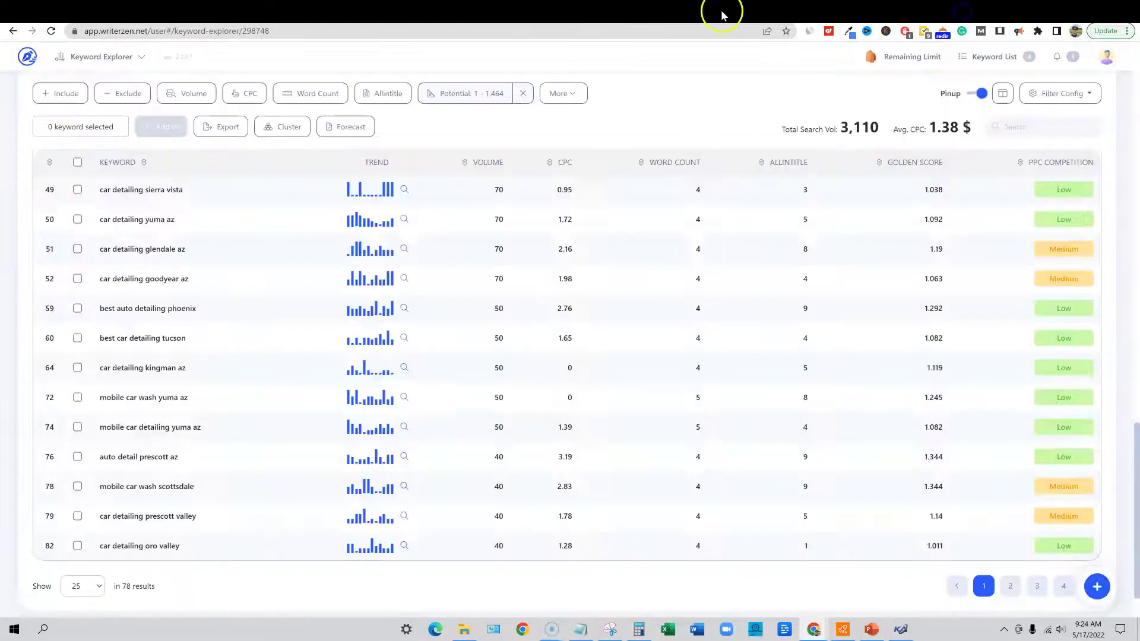
scroll(368, 190, "up", 7)
scroll(392, 217, "down", 3)
scroll(414, 277, "up", 3)
scroll(1117, 312, "down", 2)
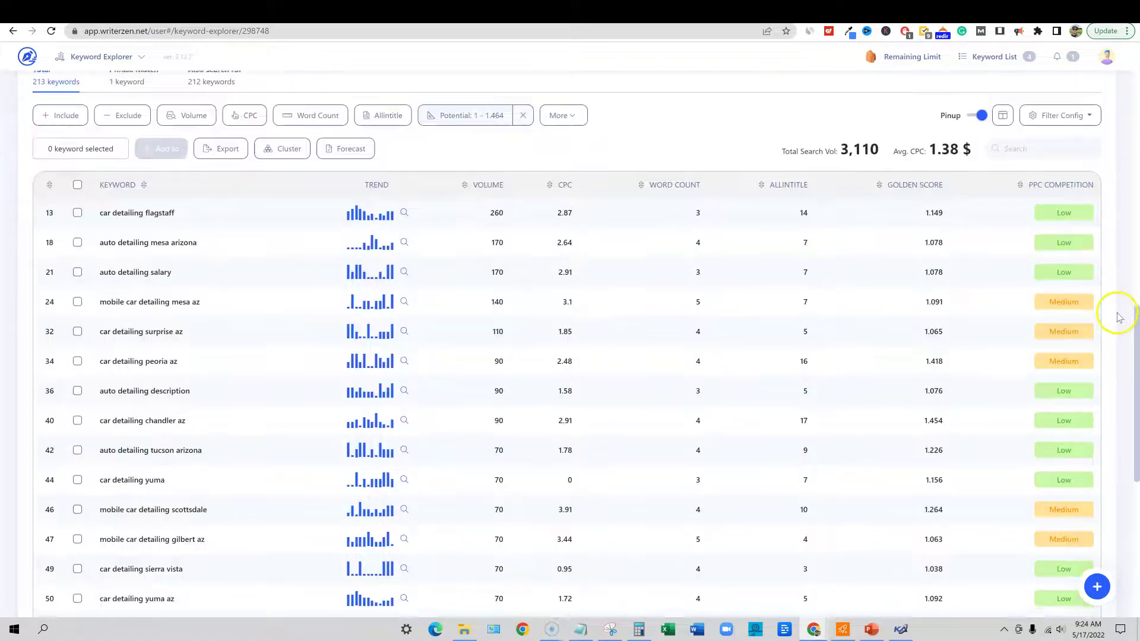
scroll(1117, 318, "down", 1)
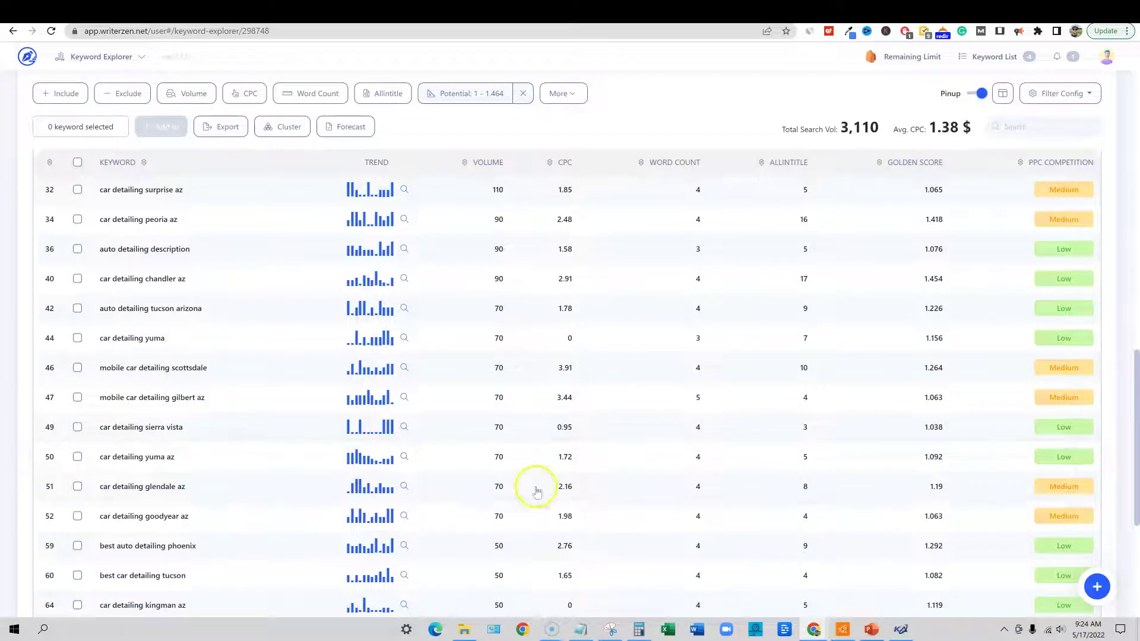
scroll(511, 261, "up", 3)
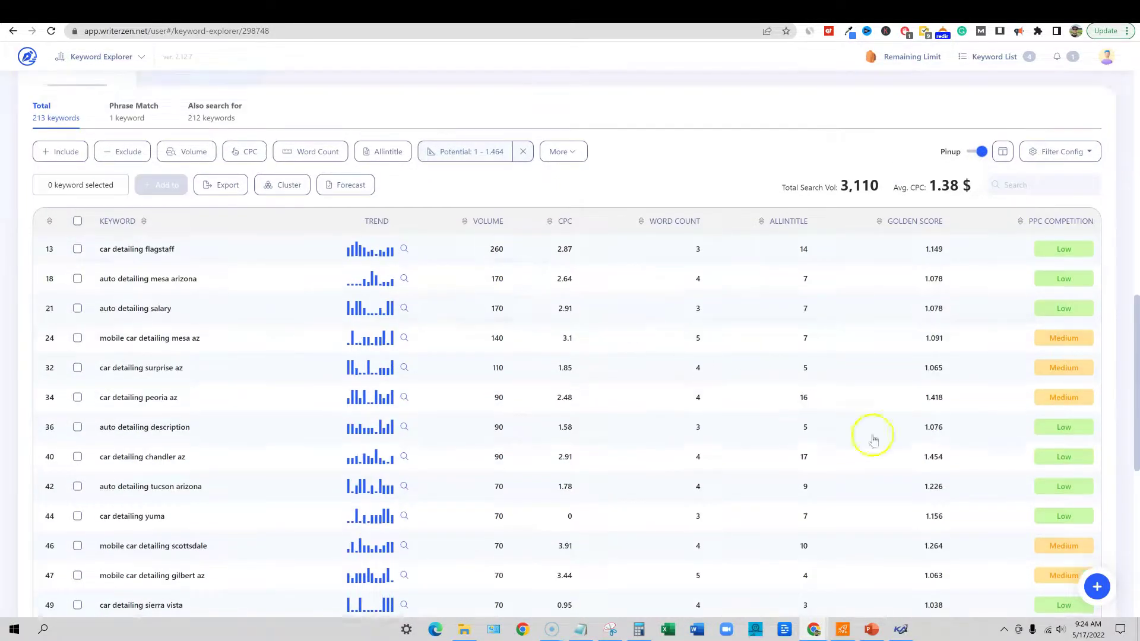
scroll(643, 425, "down", 10)
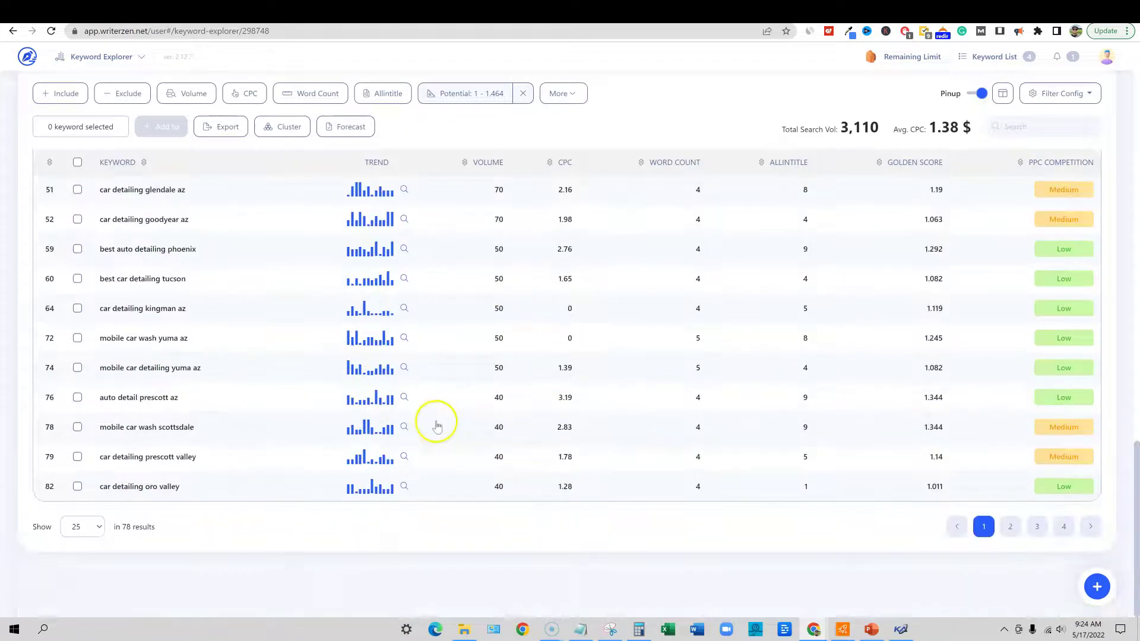
scroll(585, 432, "up", 10)
scroll(593, 430, "down", 3)
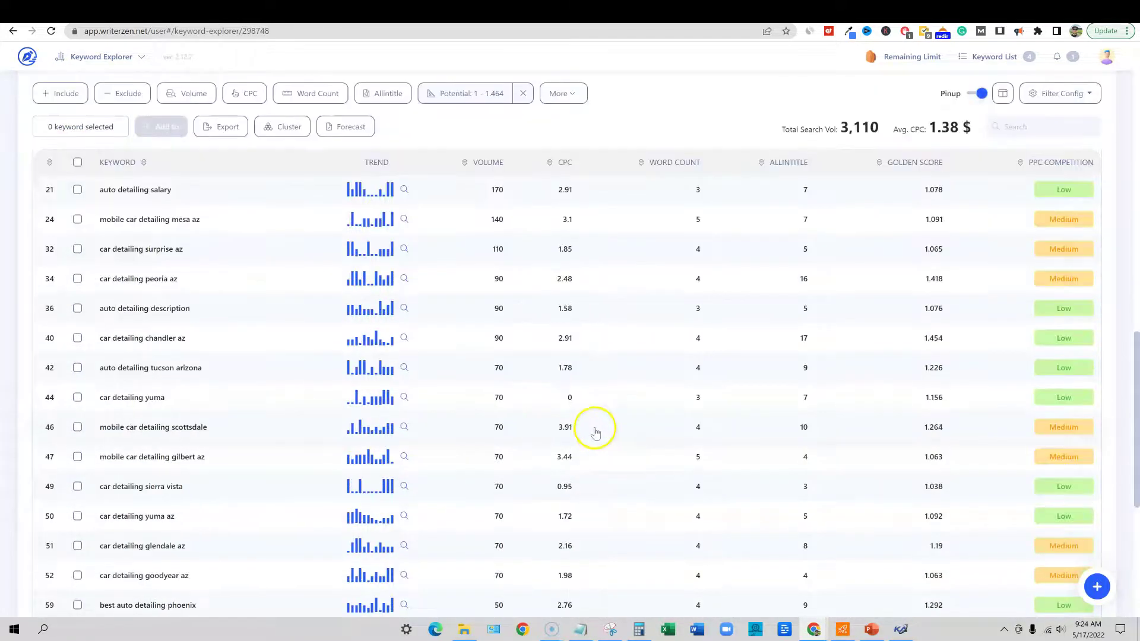
left_click(872, 630)
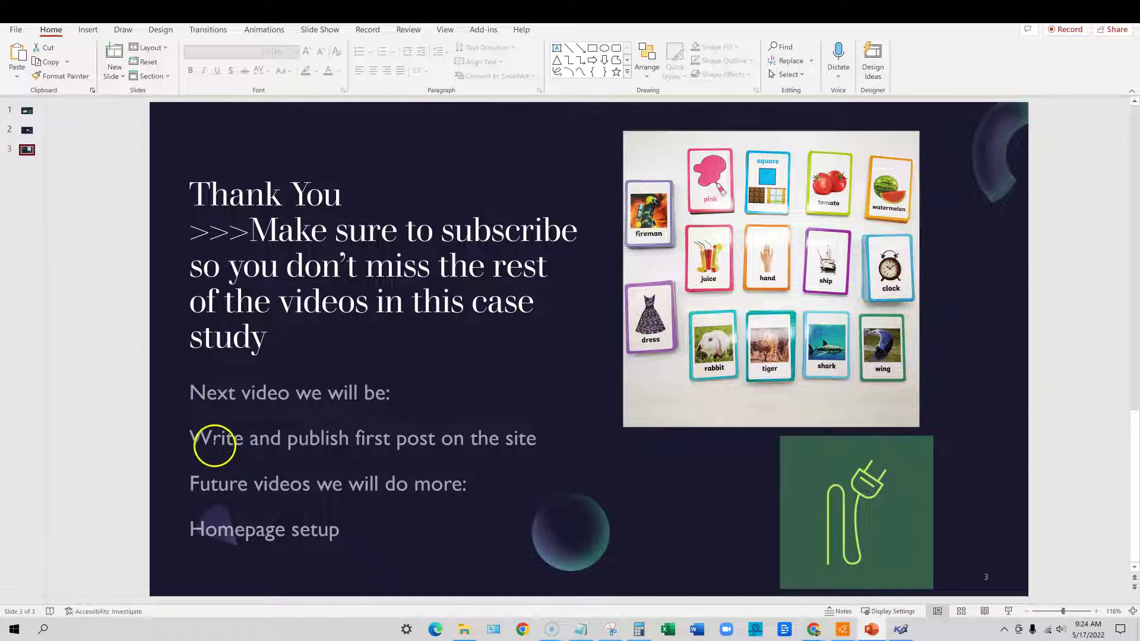
left_click_drag(191, 439, 538, 445)
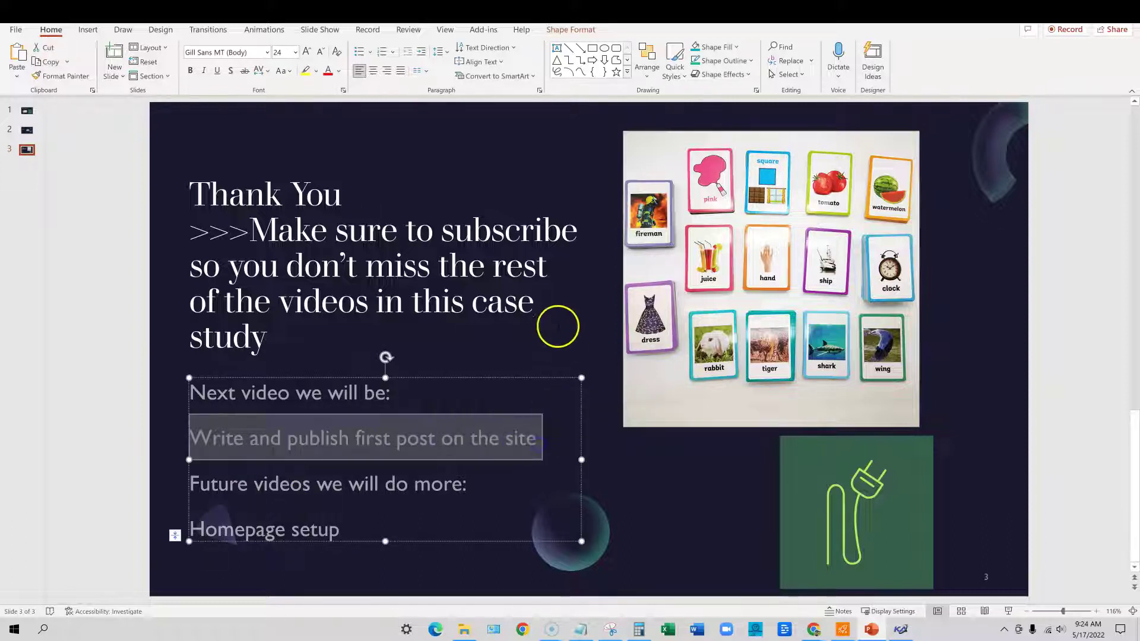
left_click(554, 321)
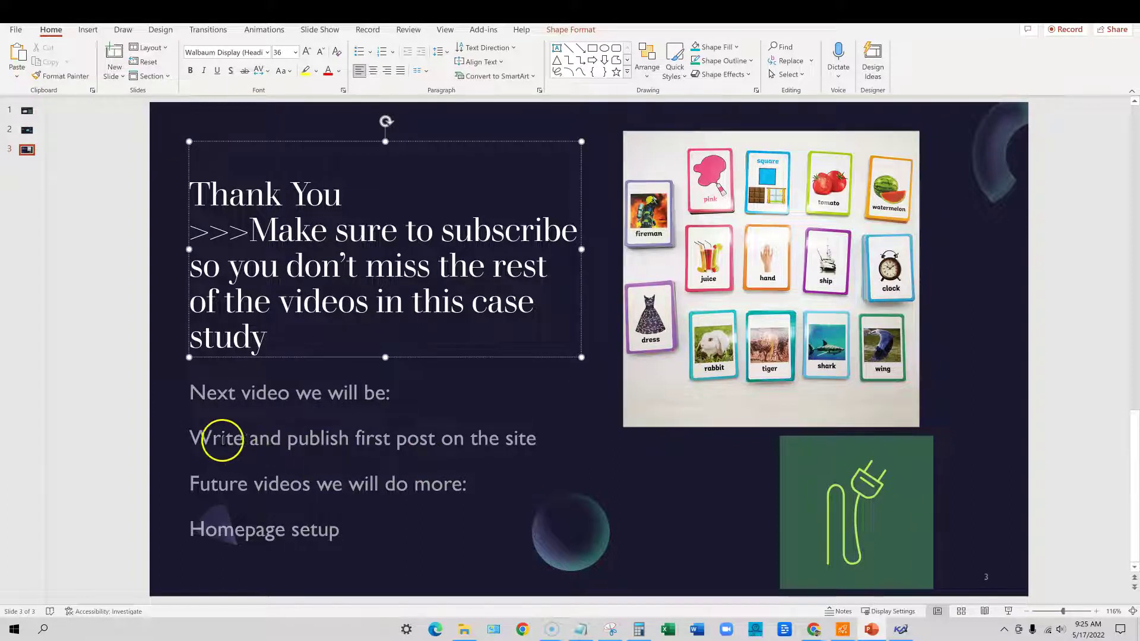
left_click(191, 437)
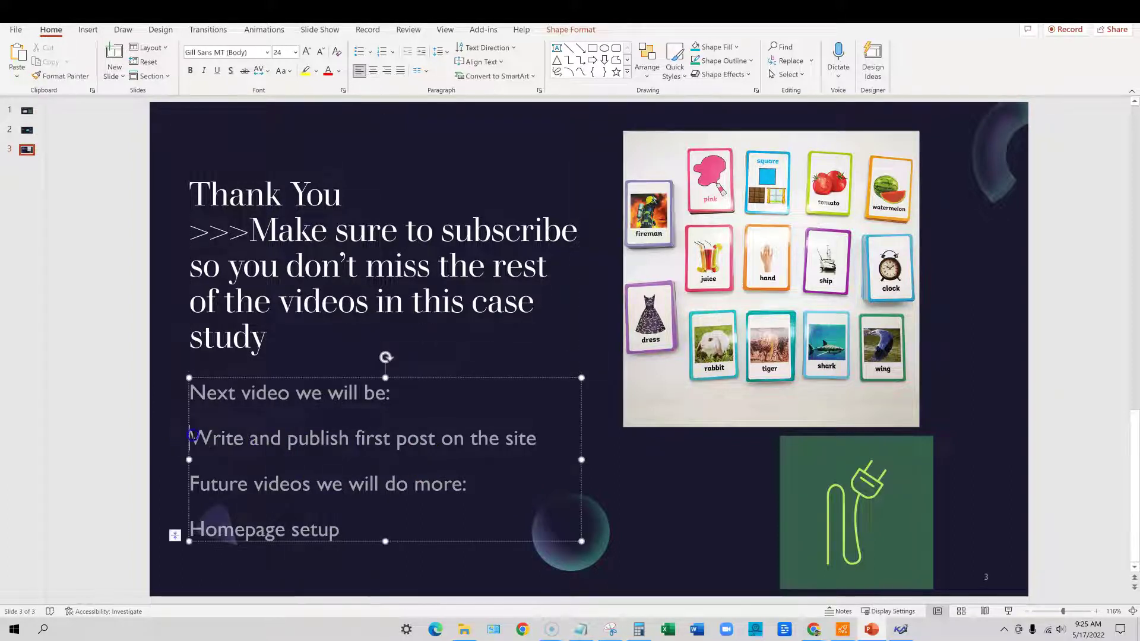
left_click_drag(191, 437, 542, 439)
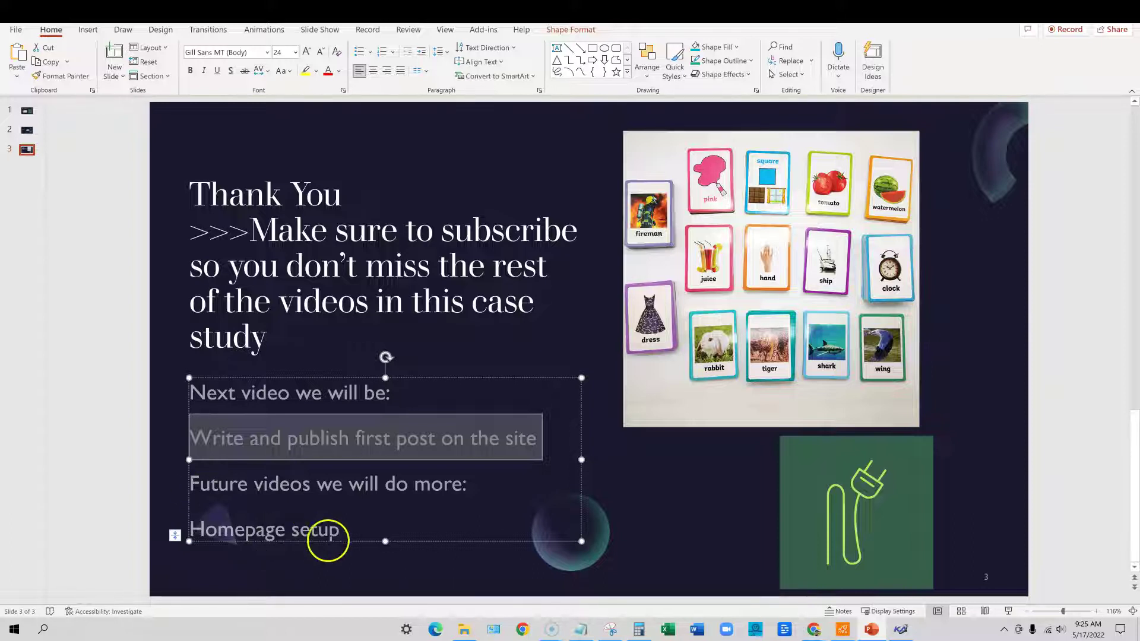
left_click_drag(339, 532, 190, 532)
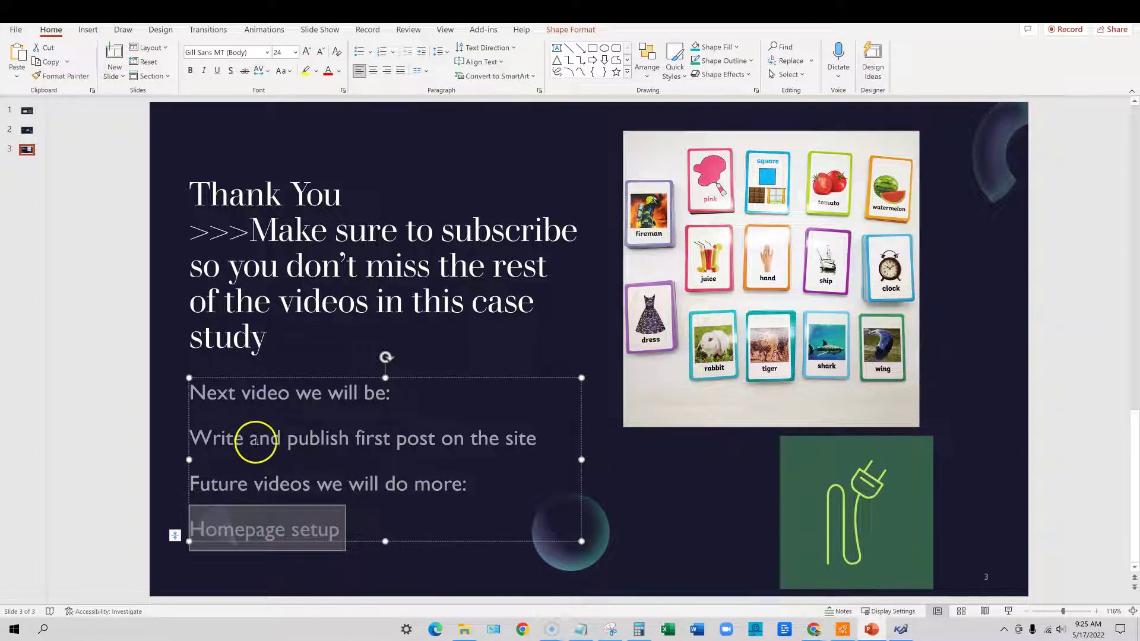
left_click(250, 439)
left_click_drag(196, 440, 520, 440)
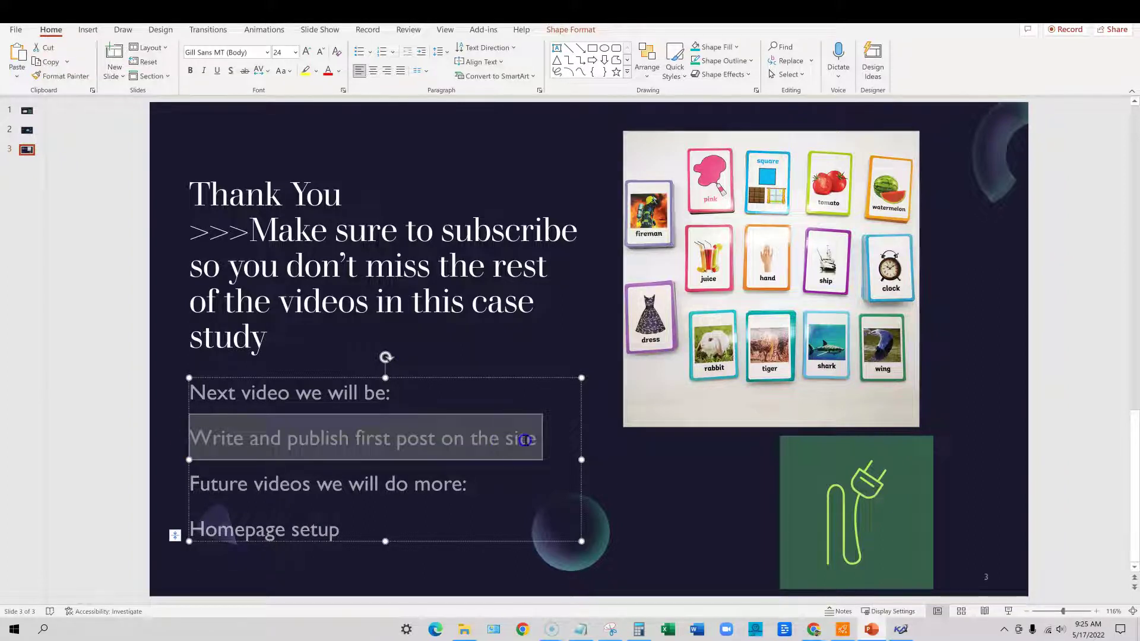
left_click(392, 439)
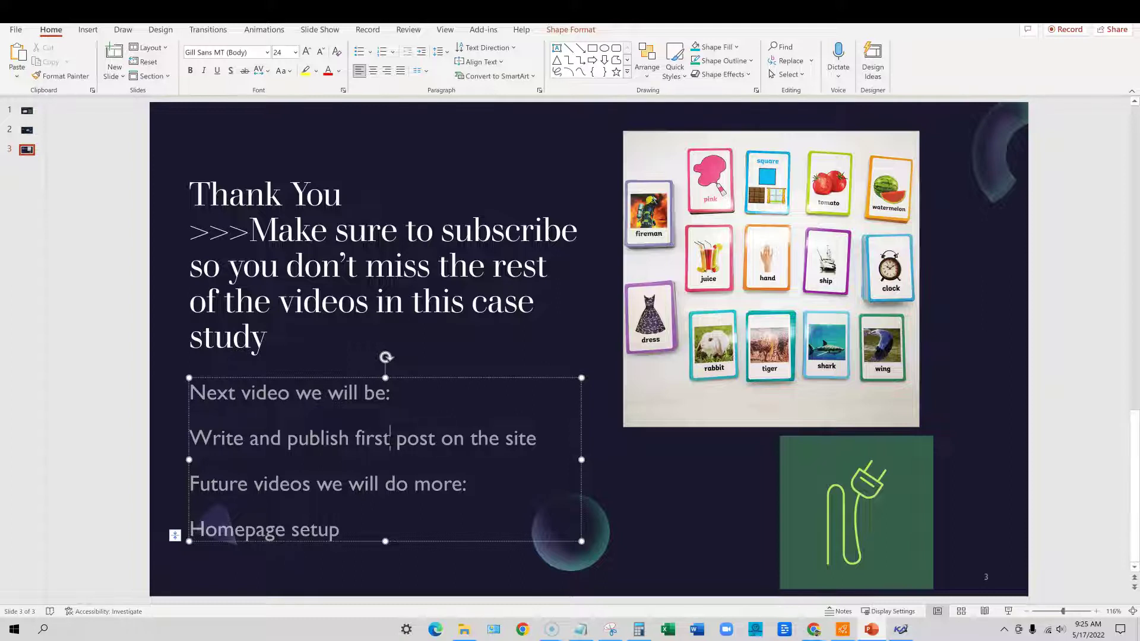
left_click_drag(339, 529, 202, 532)
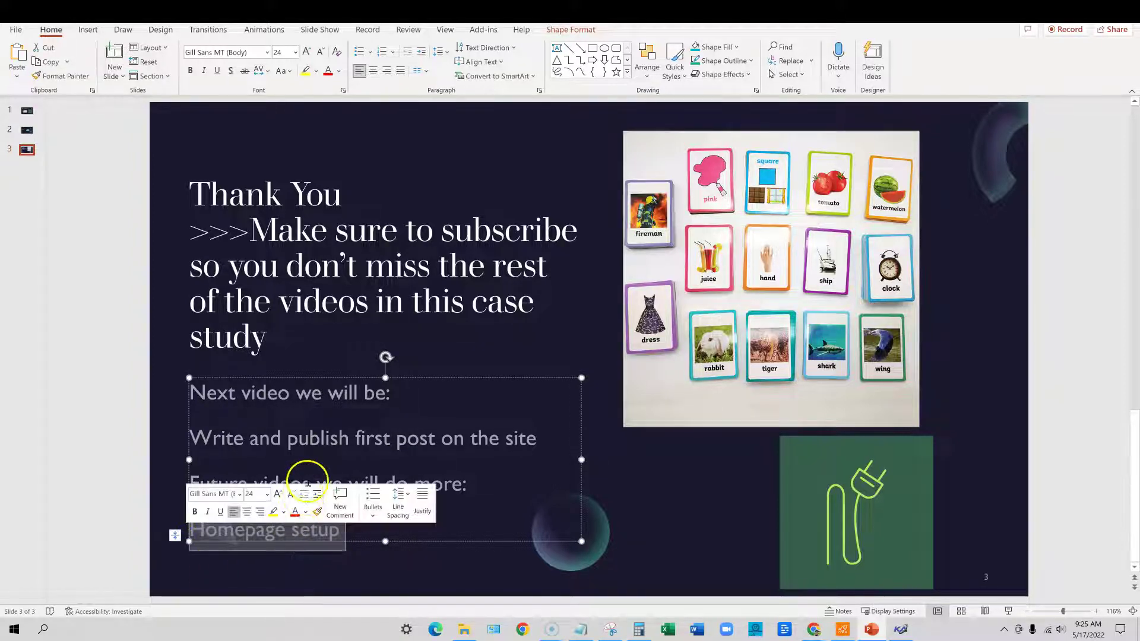
left_click(324, 447)
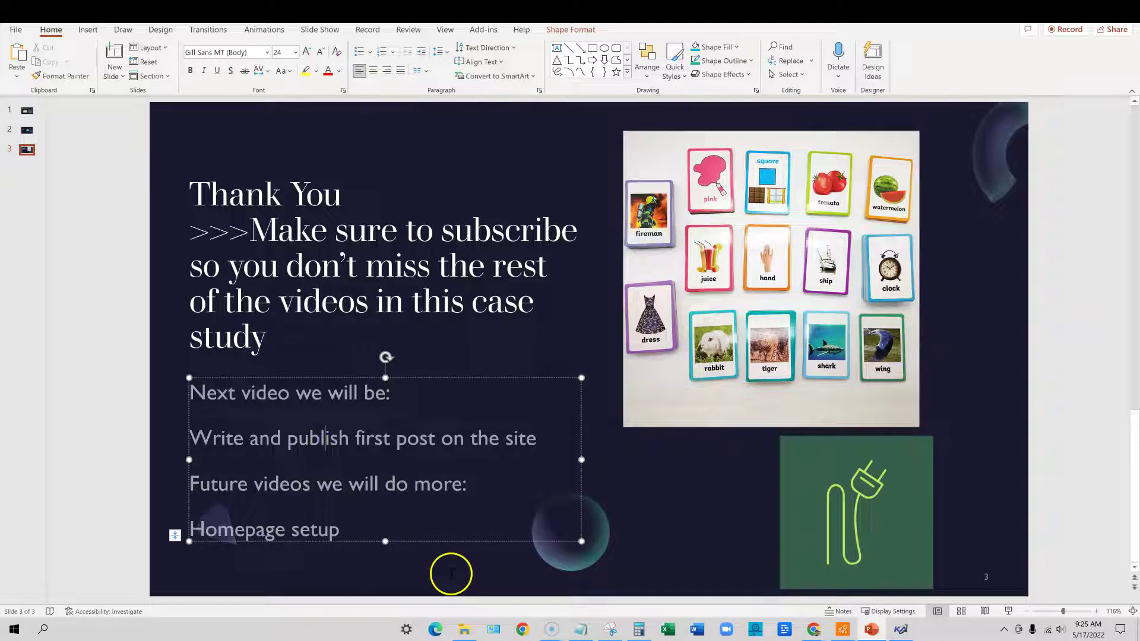
left_click(487, 303)
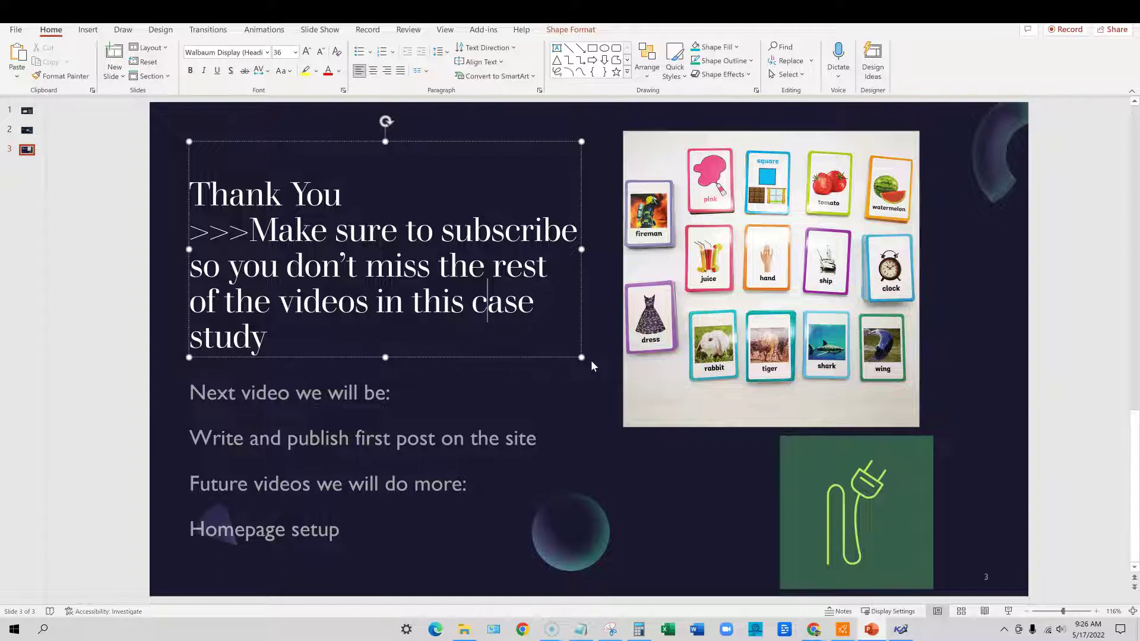
left_click_drag(199, 440, 540, 455)
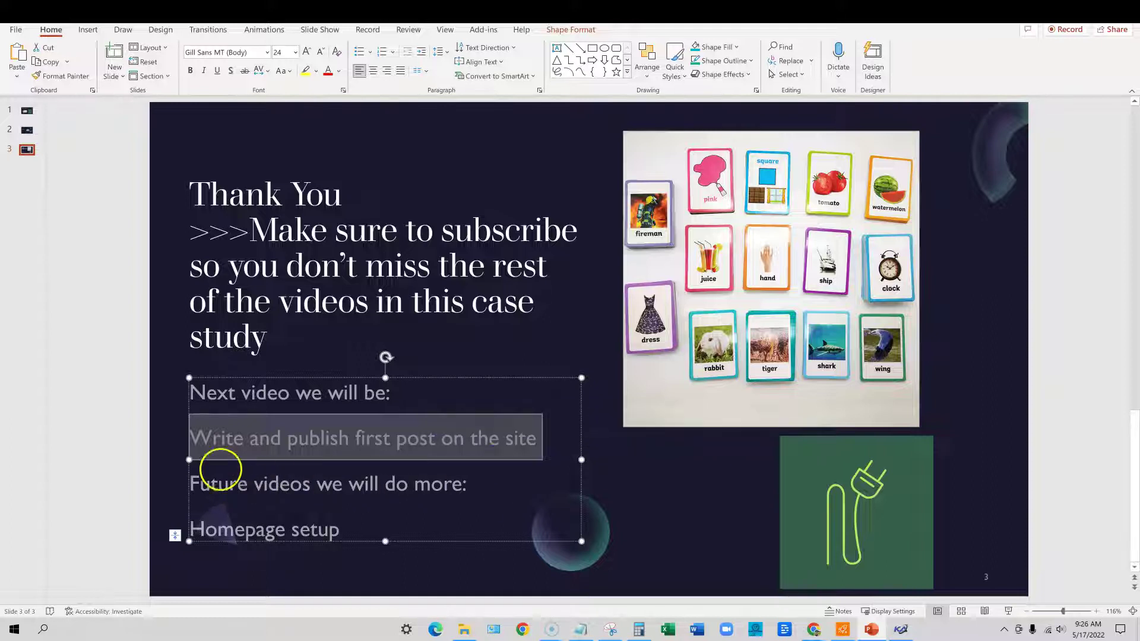
left_click_drag(198, 479, 368, 531)
left_click(390, 439)
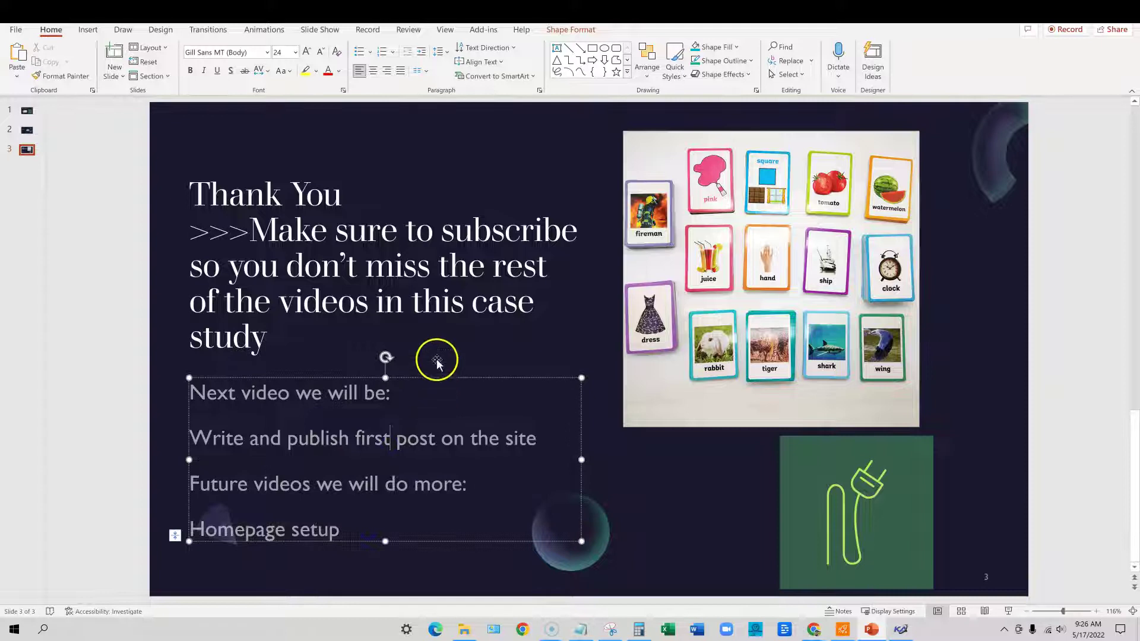